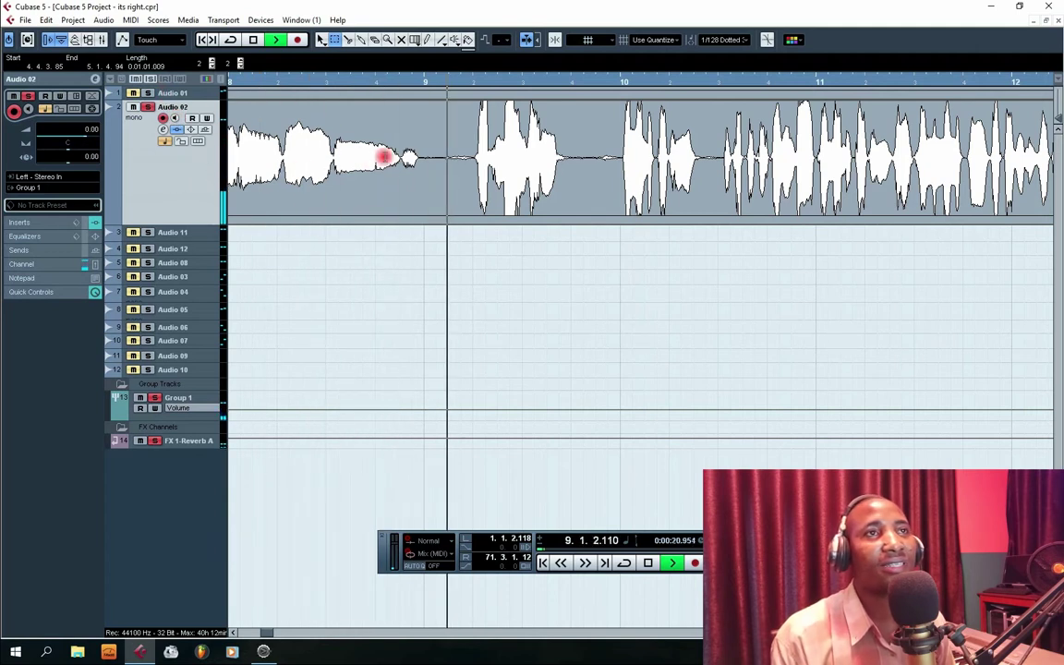
- Silence the breath gap on Audio 02 from about 8.4.4 to 9.2.1, proceeding and keeping the VariAudio data
key(space)
drag(421, 155, 473, 168)
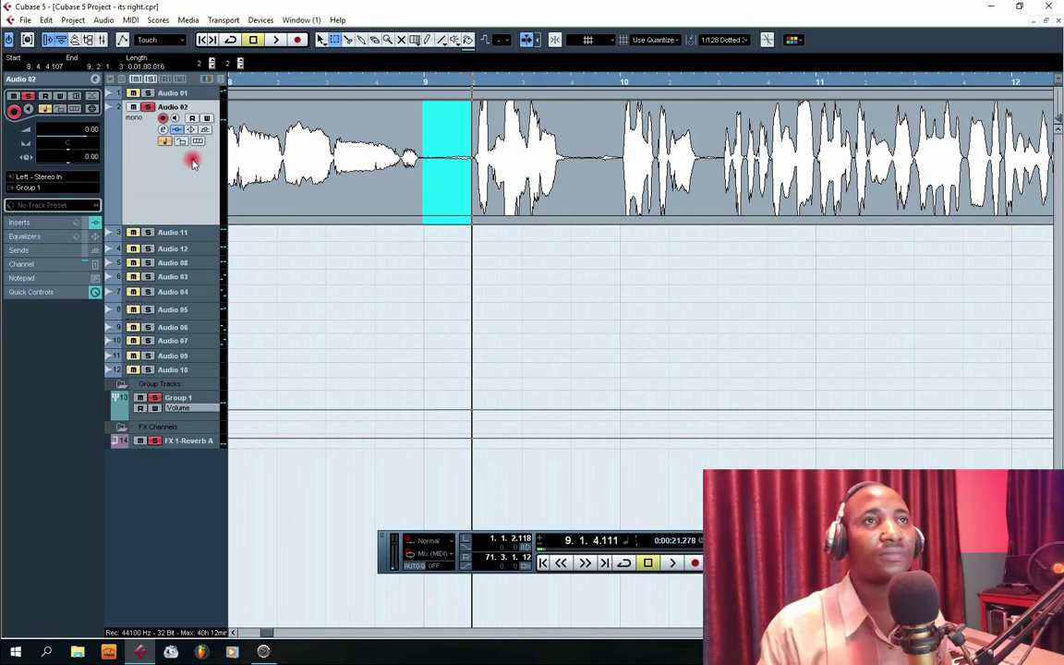
key(h)
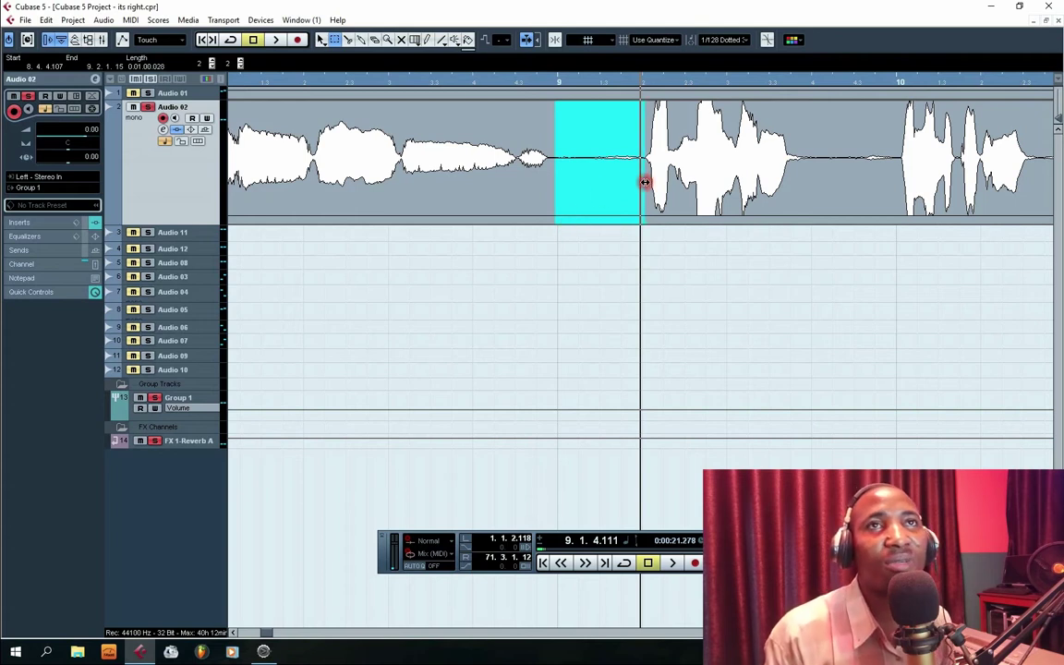
click(105, 19)
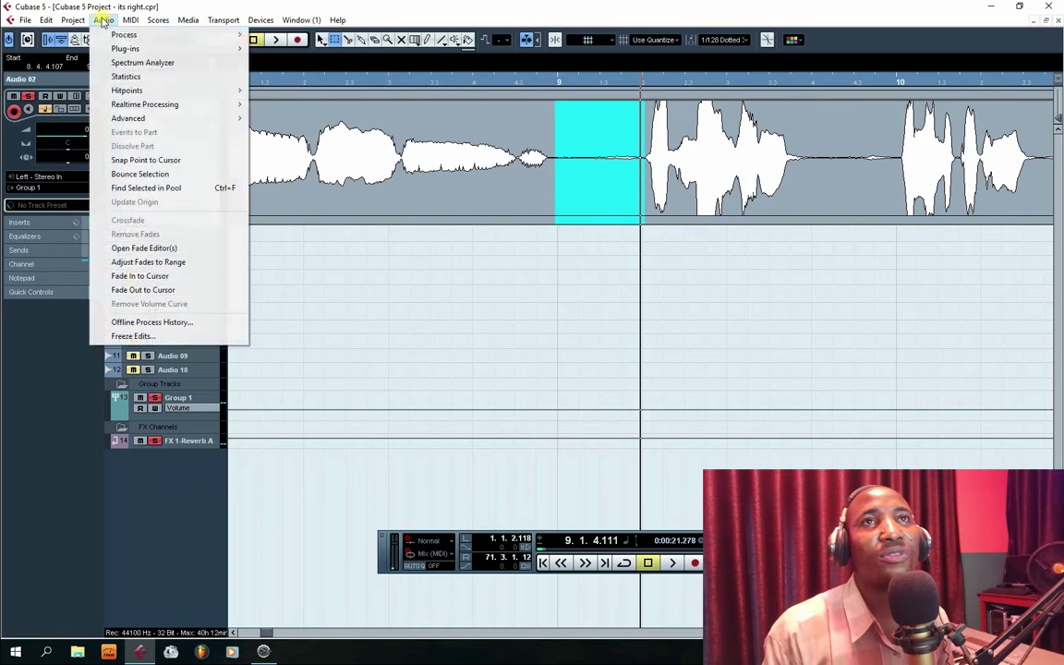
mouse_move(130, 38)
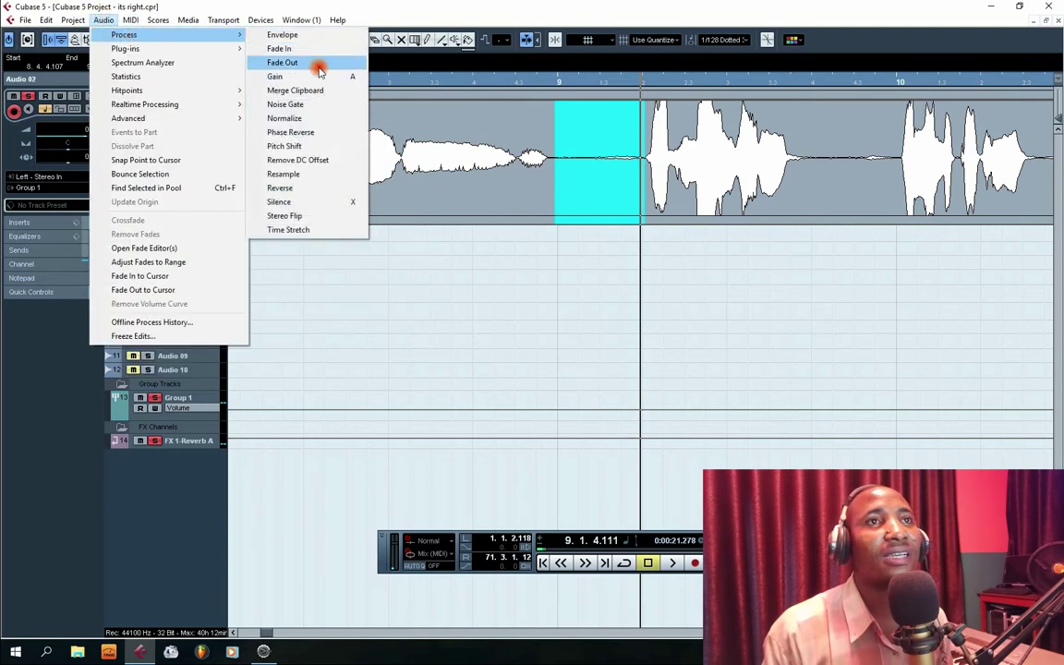
click(298, 203)
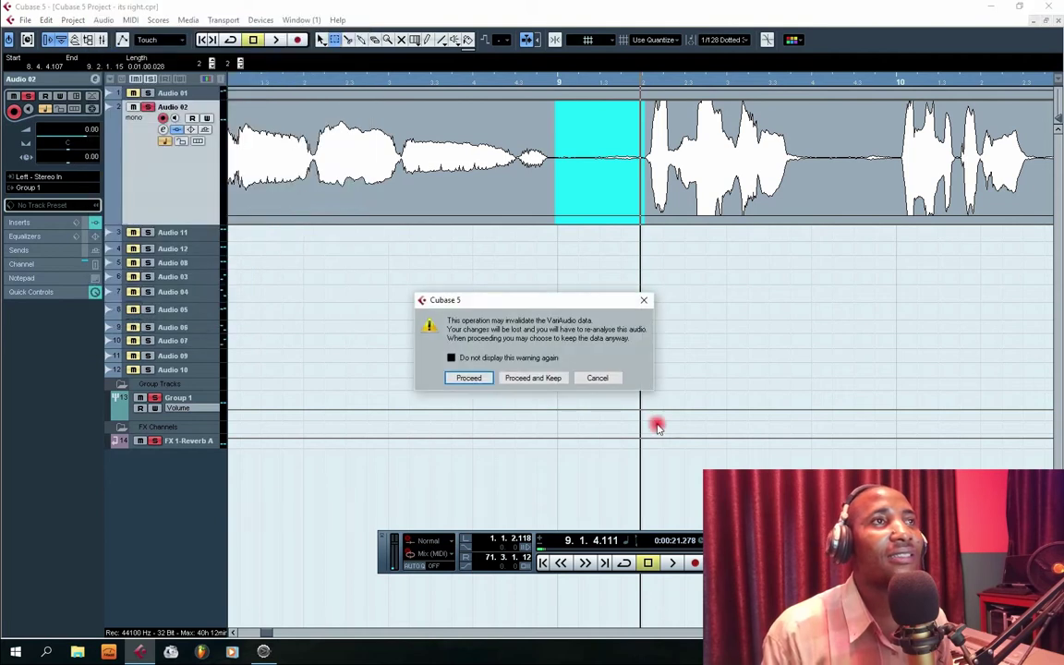
click(530, 382)
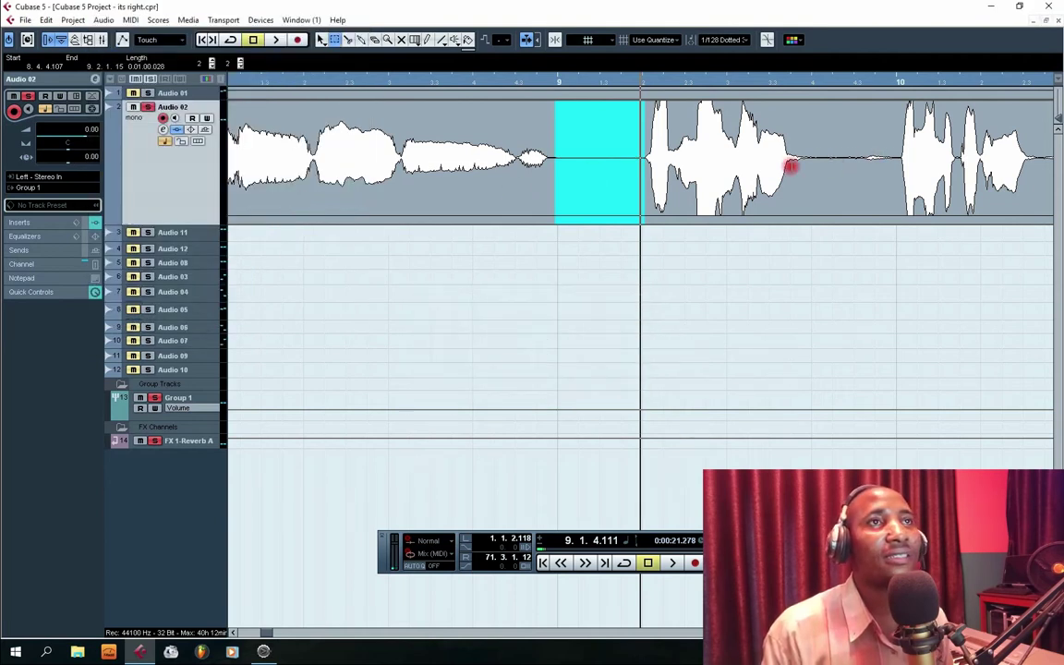
- Play Audio 02 from about 8.3.1 through the silenced gap after bar 9, and stop before bar 10
click(393, 83)
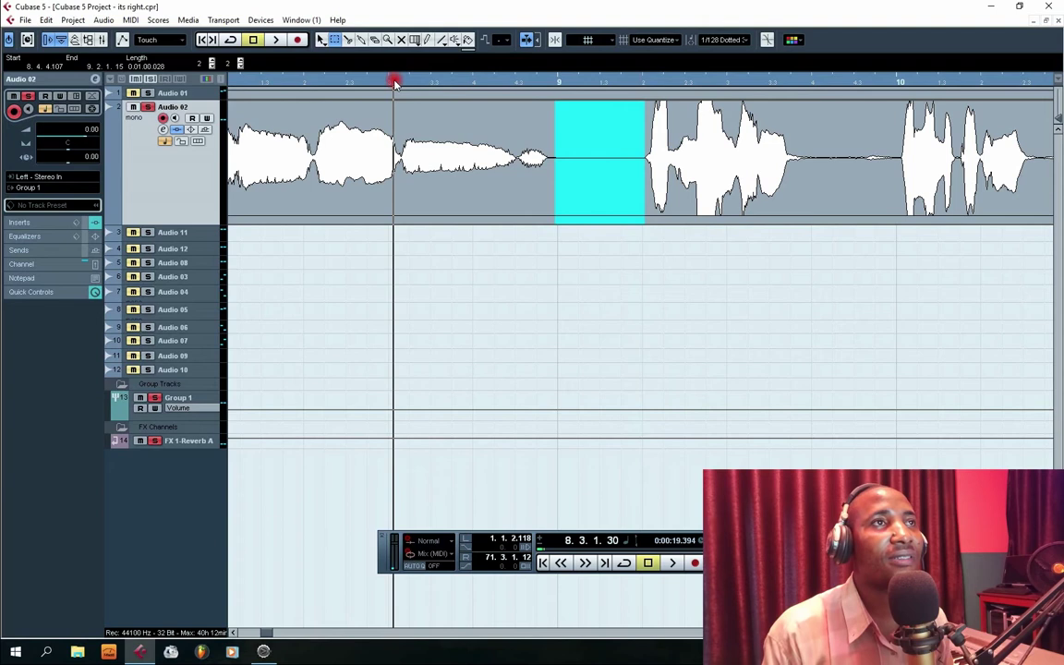
key(space)
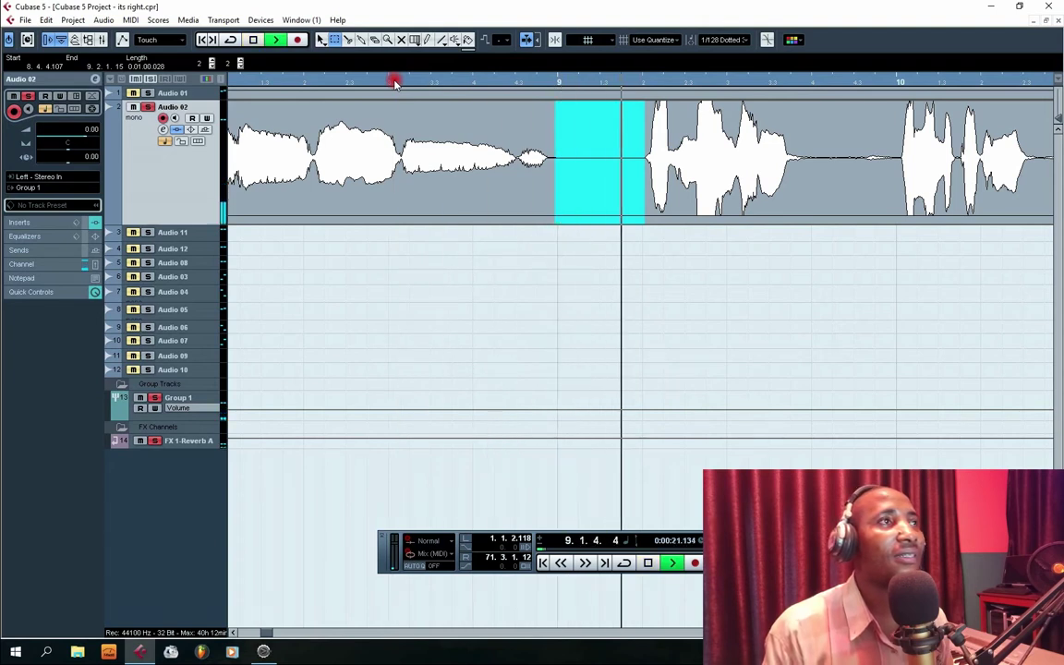
key(space)
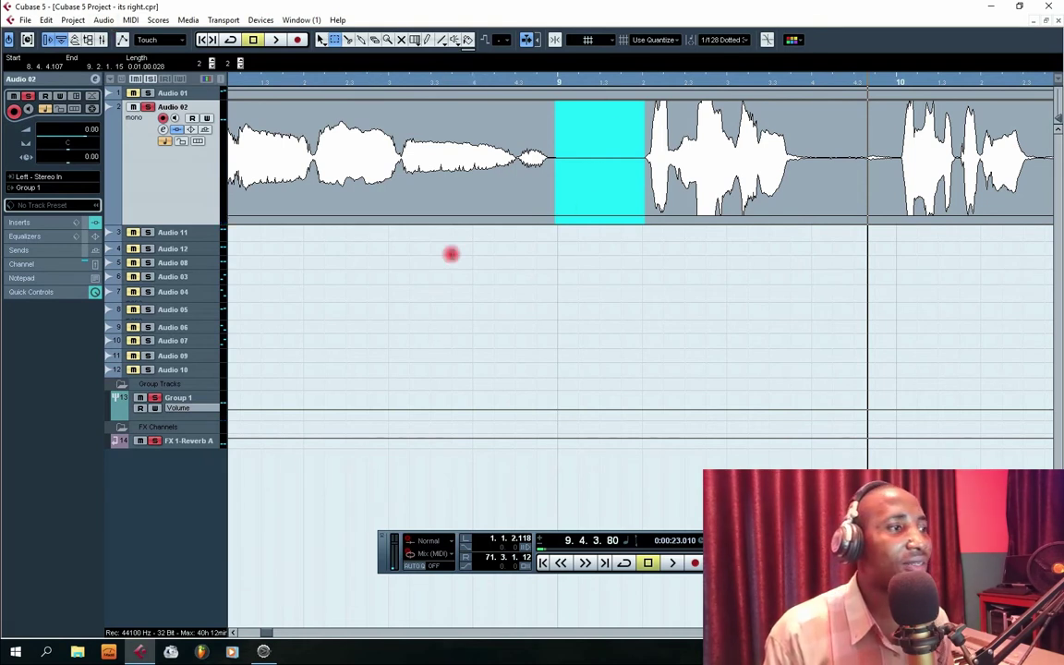
- Select the gap on Audio 02 from about 9.3.4 to 10.1.1, audition it, and silence it while keeping the VariAudio data
scroll(640, 277, right, 3)
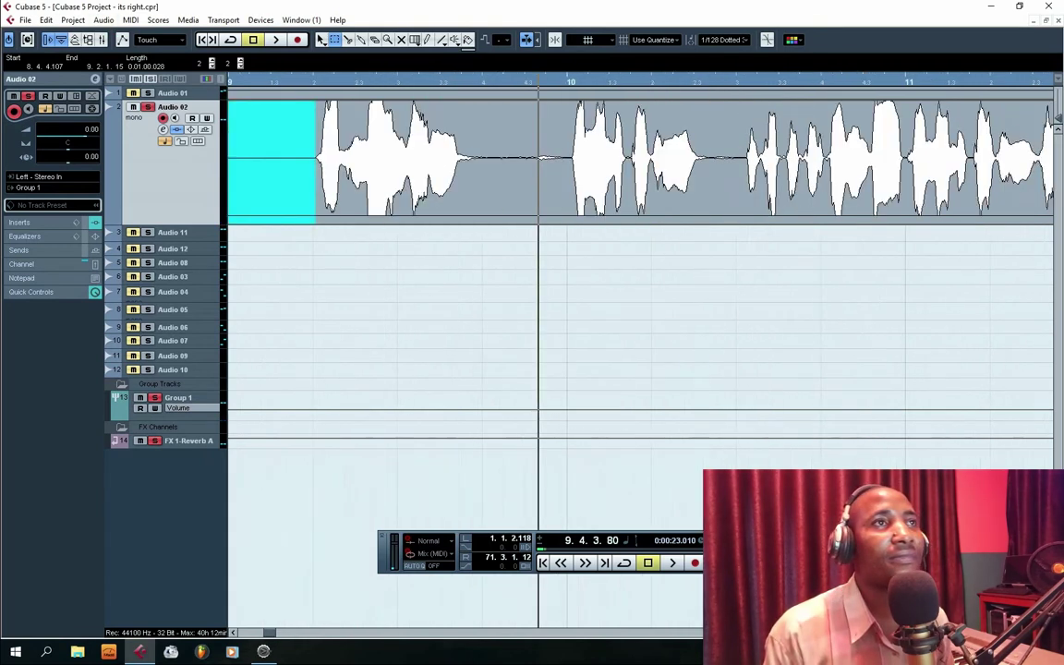
drag(475, 155, 568, 162)
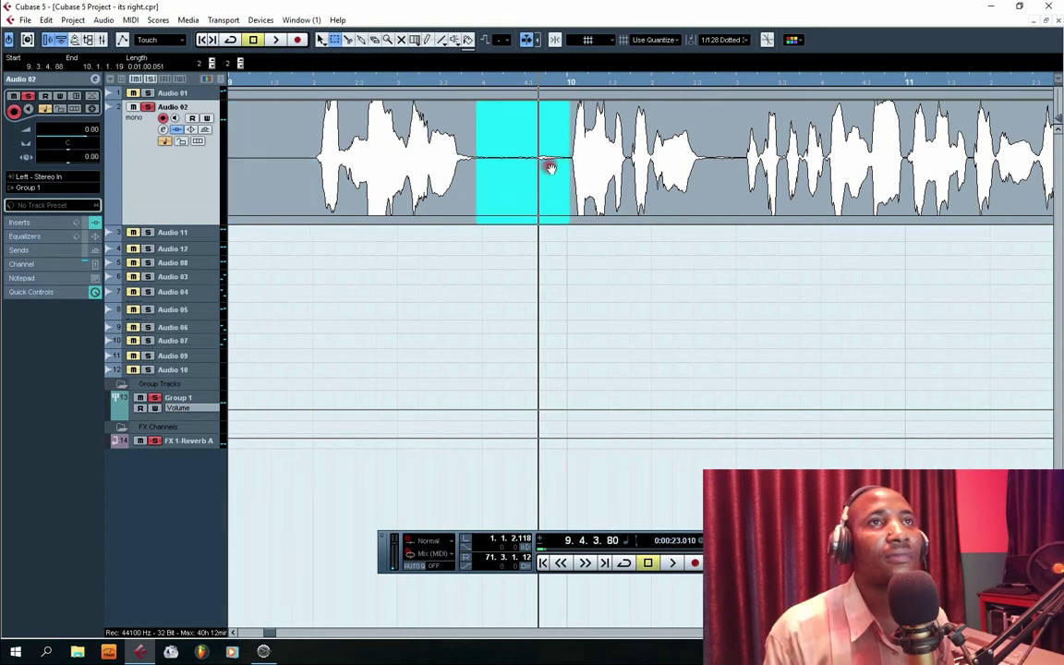
click(307, 85)
key(space)
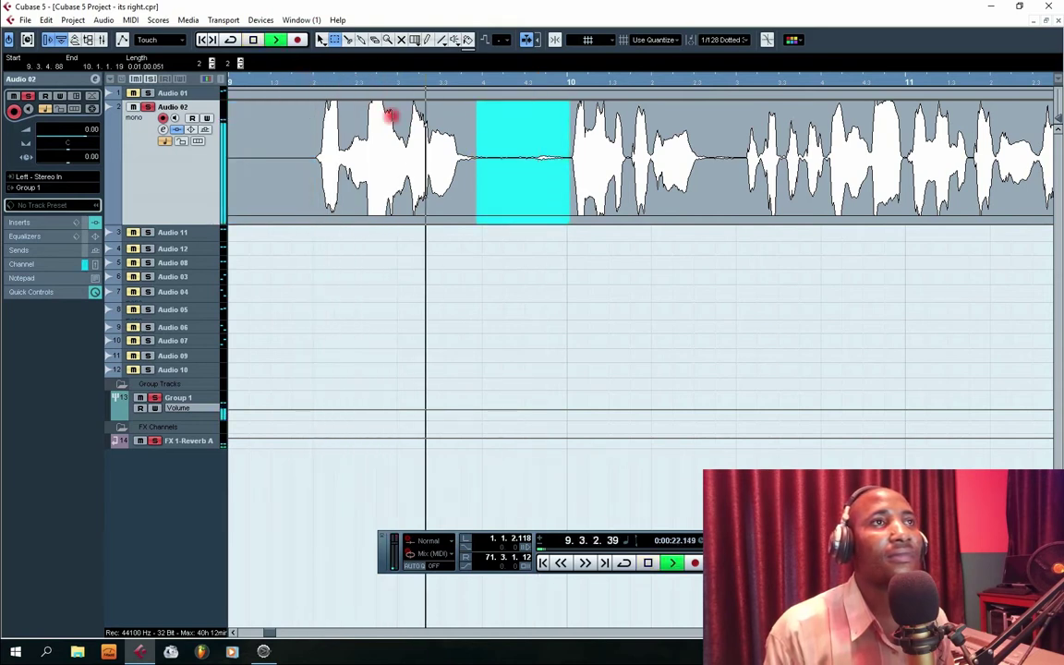
key(space)
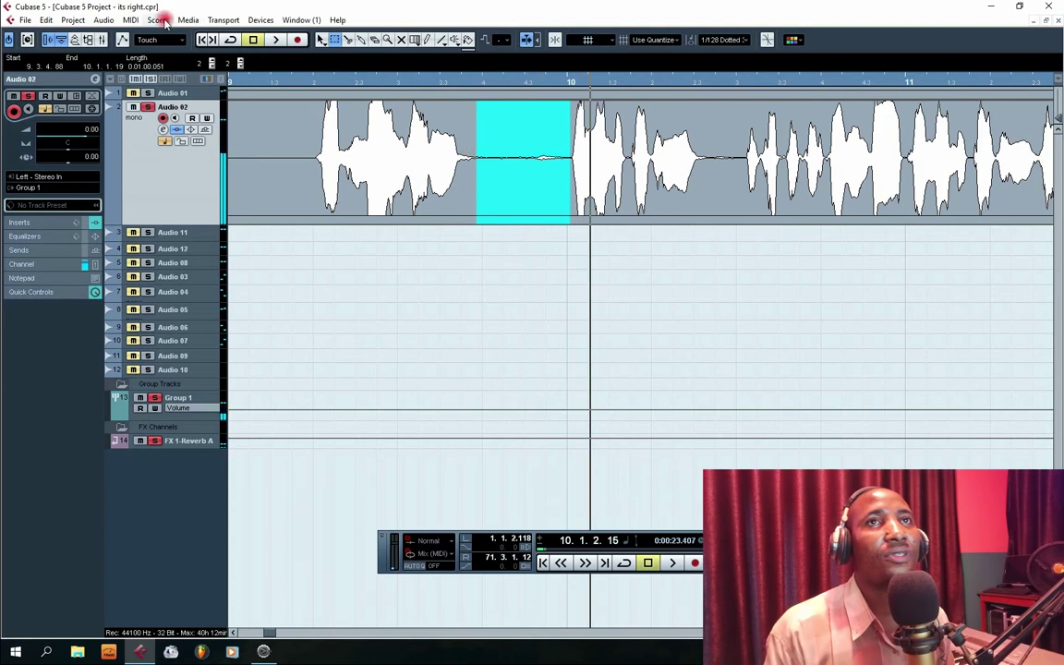
click(106, 20)
mouse_move(142, 34)
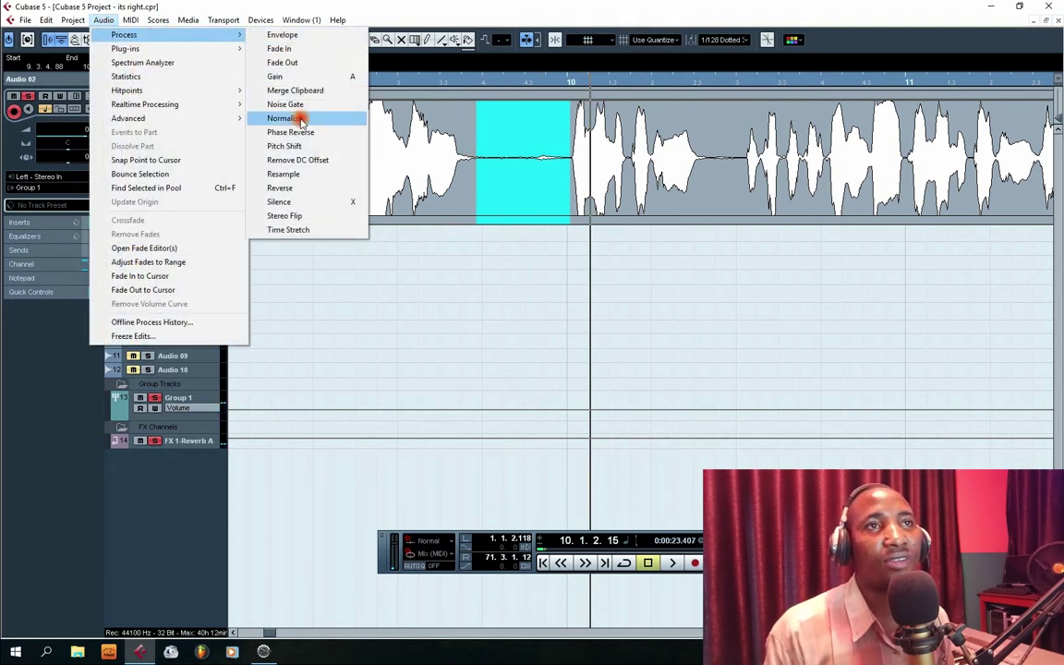
click(316, 202)
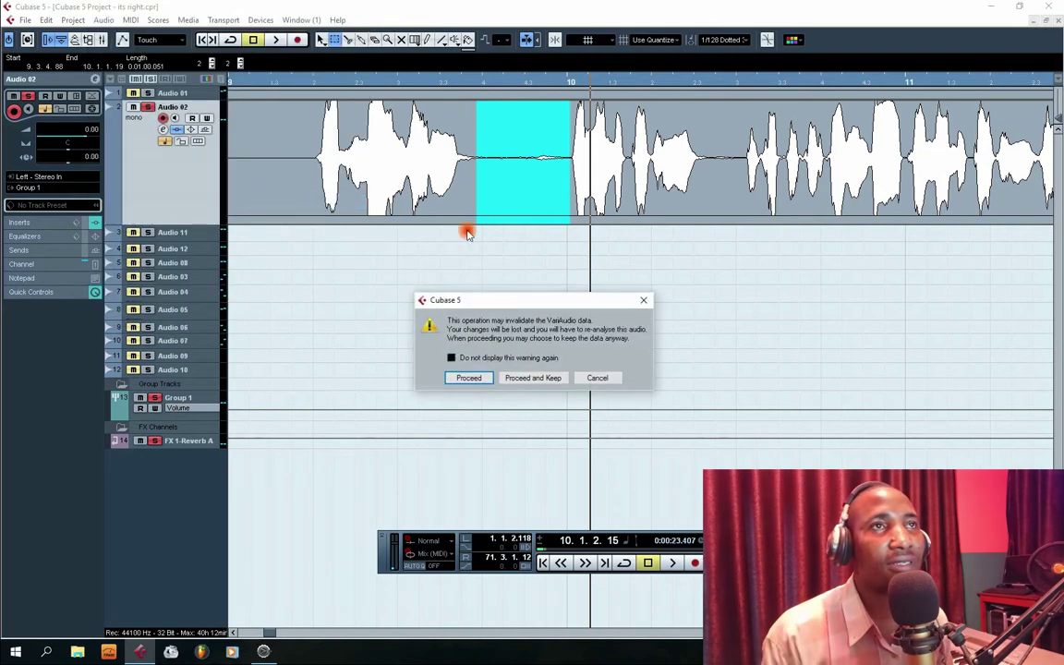
click(533, 379)
- Play Audio 02 from the start of bar 9 to check the silenced gaps, continuing into bar 11
key(space)
click(273, 83)
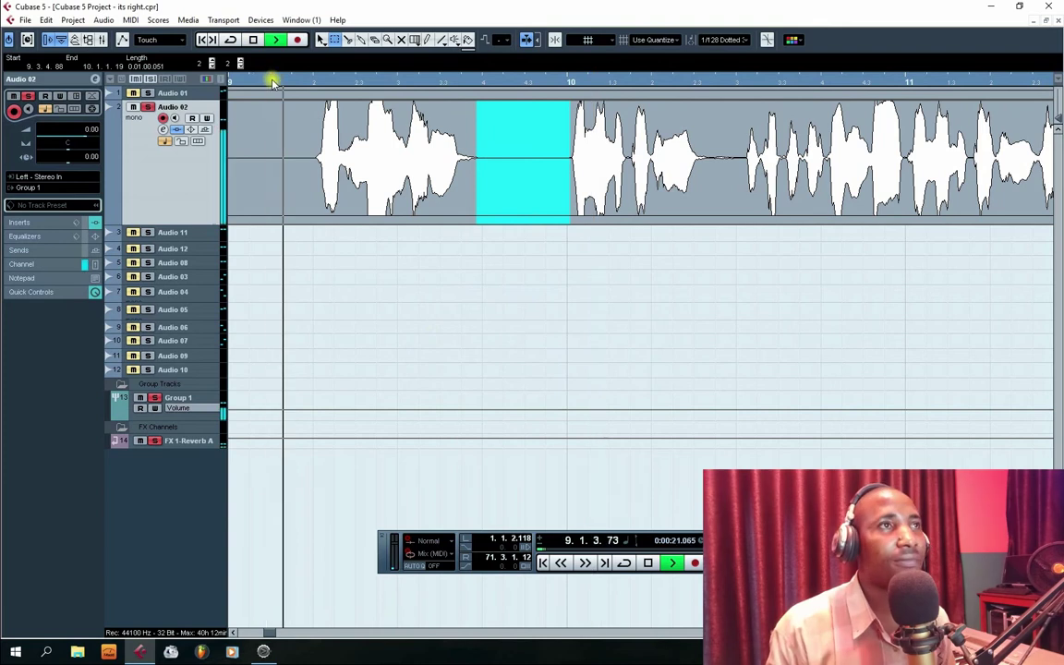
key(g)
key(g)
key(g)
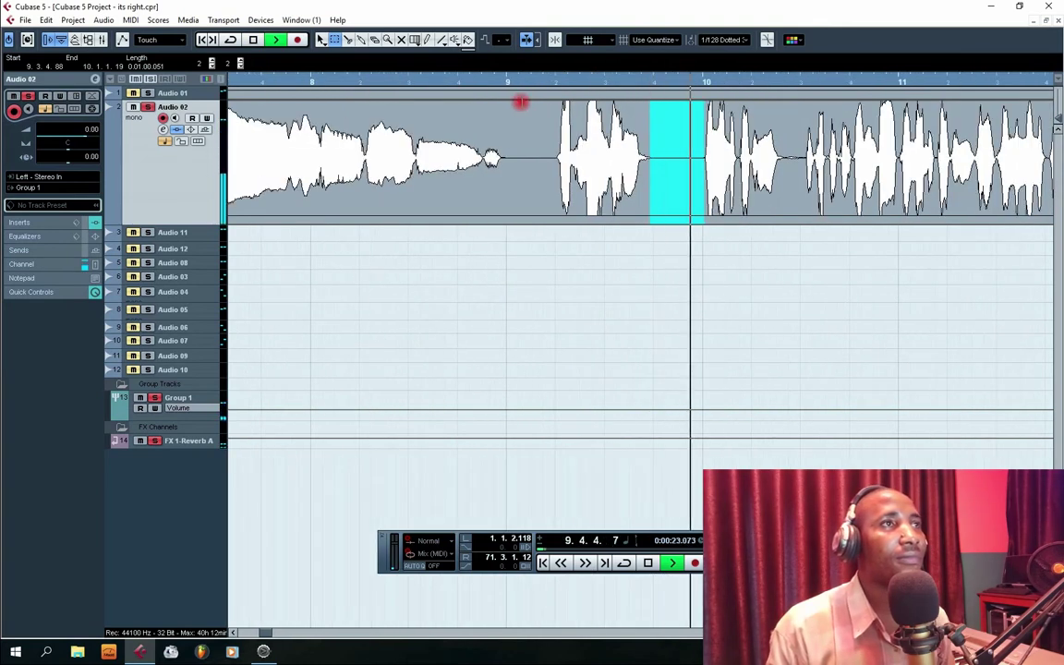
key(h)
key(h)
key(h)
key(h)
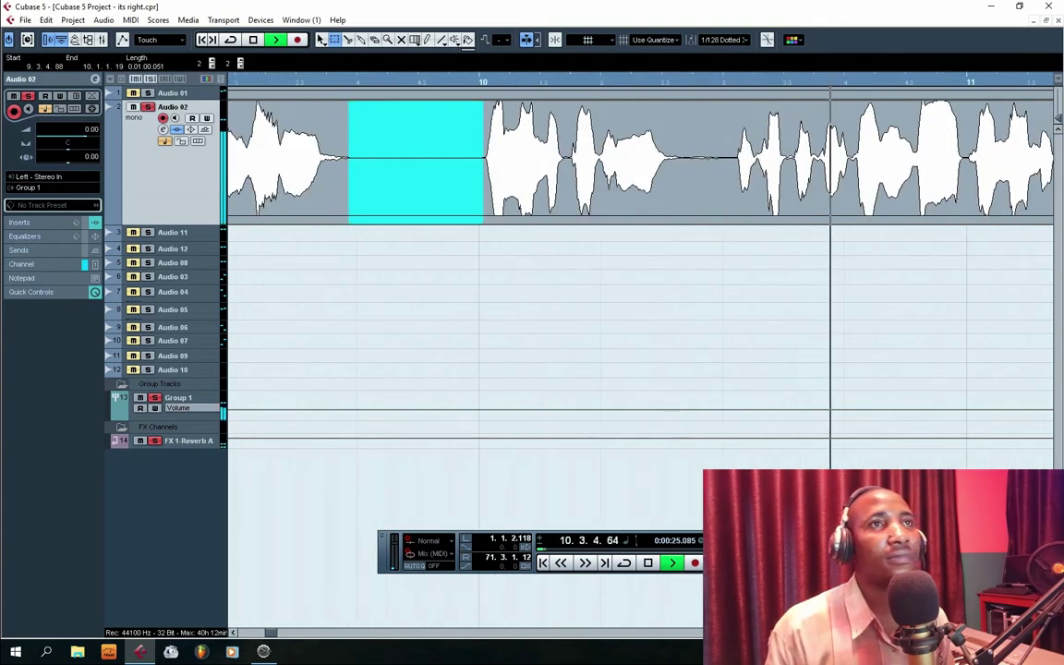
key(space)
- Silence the gap on Audio 02 from about 10.2.3 to 10.3.1, keeping the VariAudio data
drag(403, 156, 353, 178)
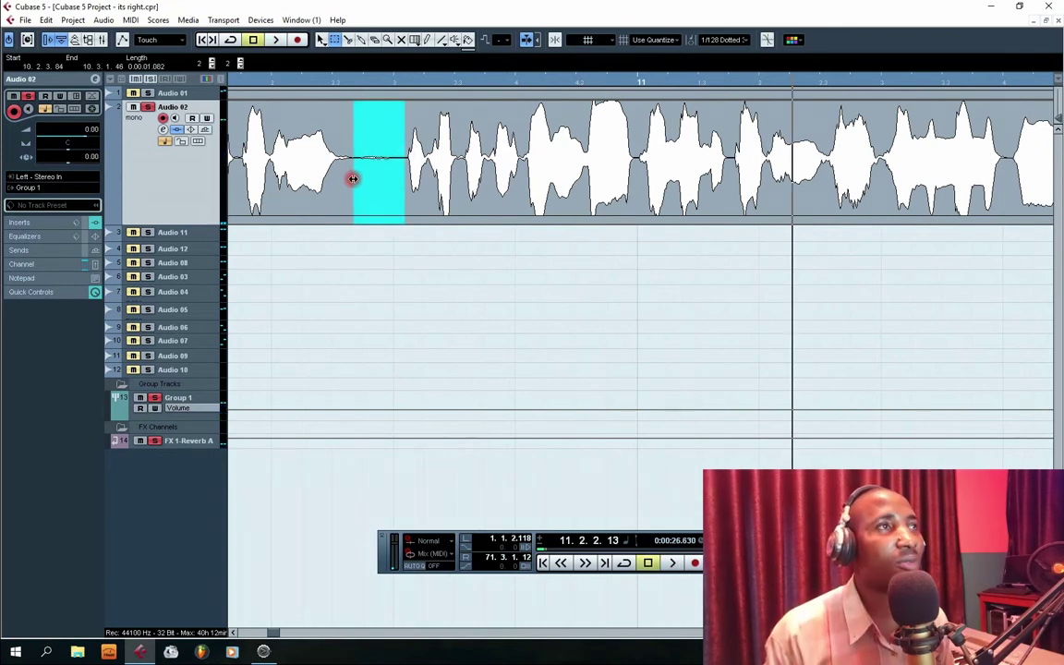
key(Delete)
click(534, 375)
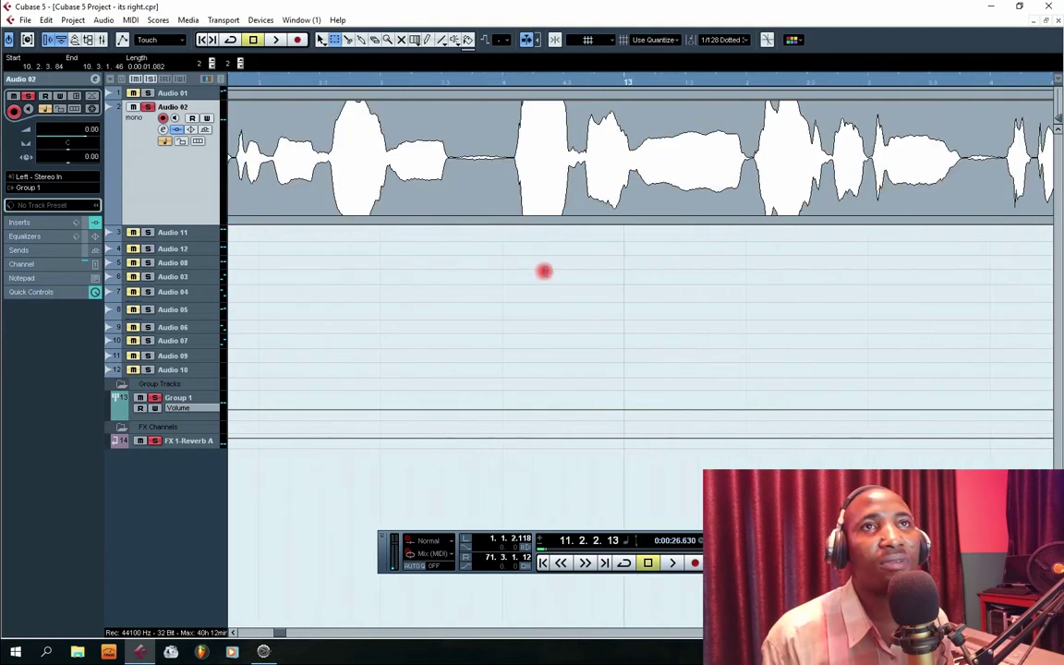
- Audition Audio 02 from about 12.2.2, and silence the gap from about 12.3.3 to 12.4.1 while keeping the VariAudio data
click(314, 80)
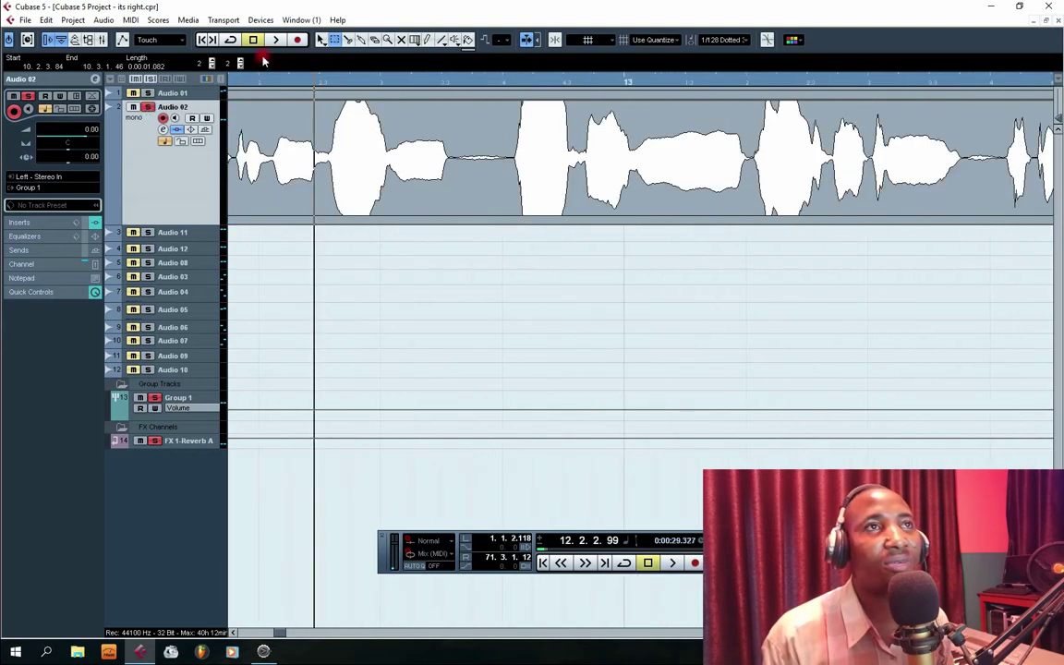
click(278, 43)
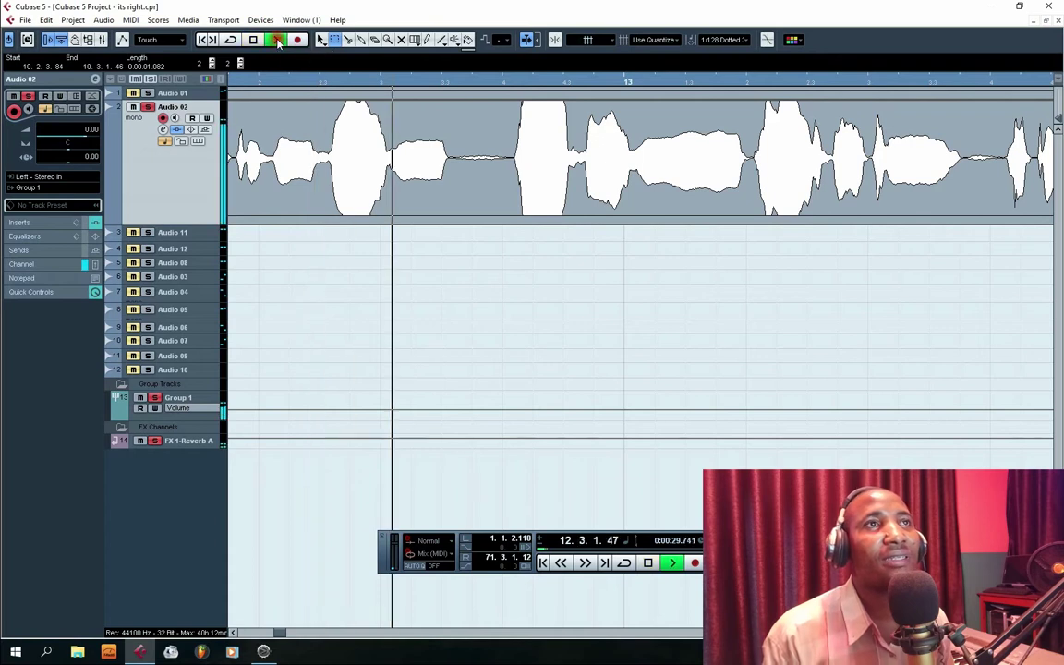
key(space)
drag(505, 156, 450, 176)
key(Delete)
click(541, 376)
- Silence the gap on Audio 02 from about 13.3.4 to 13.4.1, keeping the VariAudio data
scroll(334, 211, right, 4)
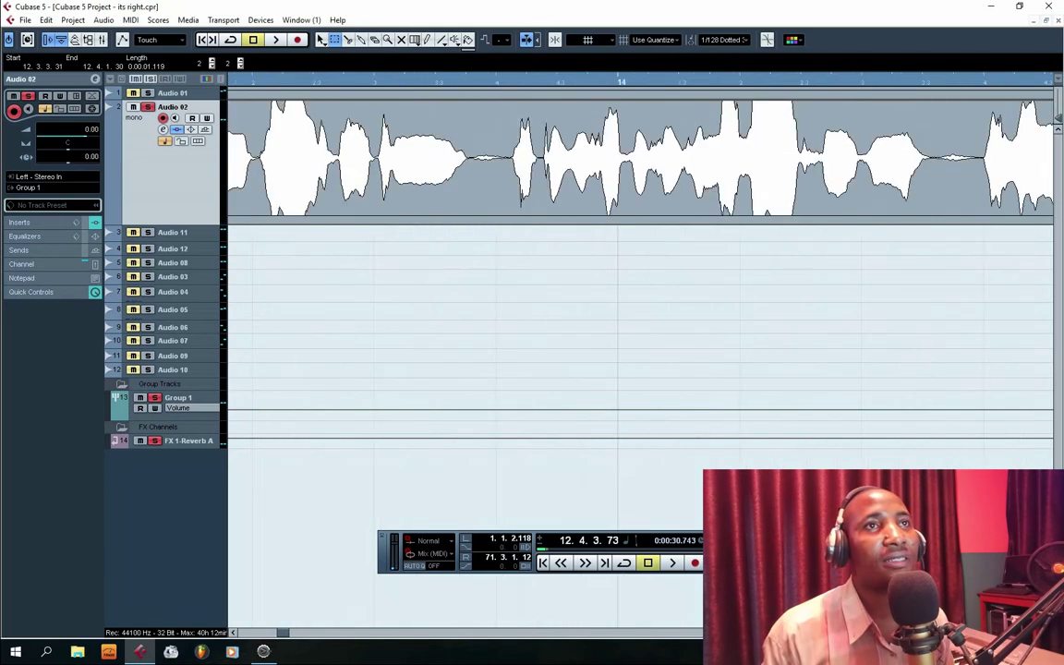
drag(343, 154, 305, 190)
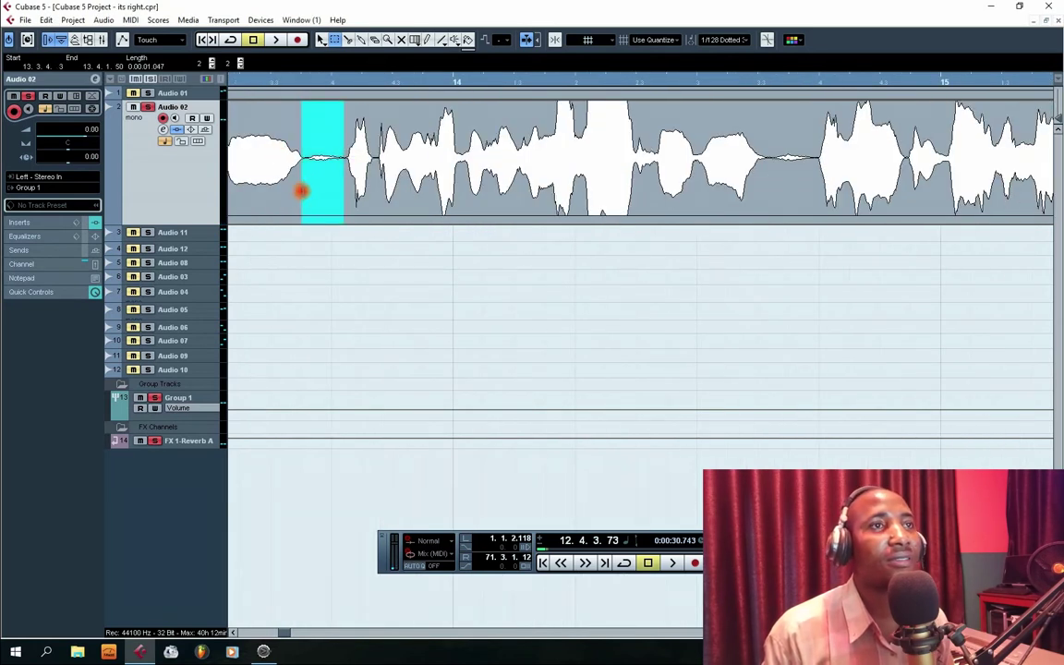
key(Delete)
click(530, 378)
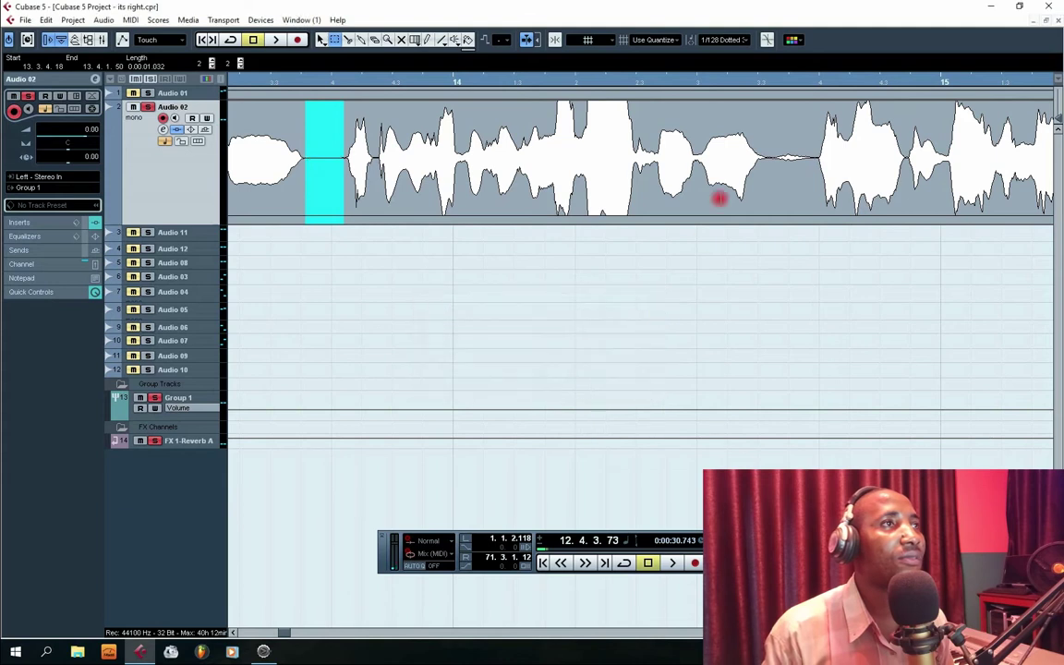
- Silence the gap on Audio 02 from about 14.3.3 to just before 14.4, keeping the VariAudio data
drag(765, 146, 815, 166)
key(Delete)
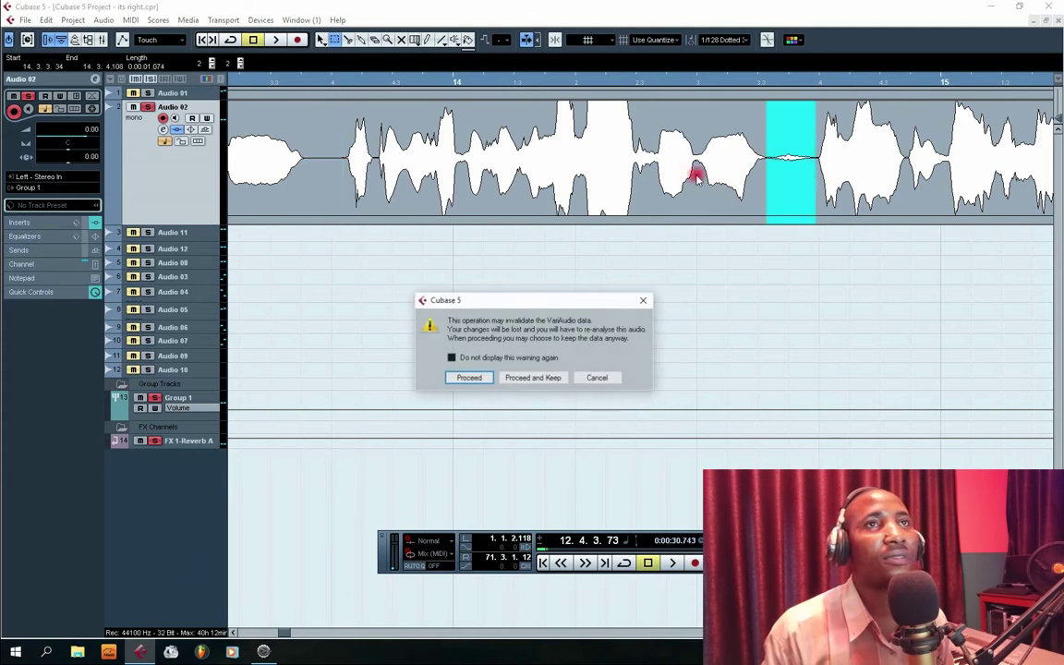
click(534, 386)
- Play Audio 02 from about 13.3.2 into bar 15, and silence the gap from about 15.3.3 to 15.3.4, keeping the VariAudio data
click(264, 83)
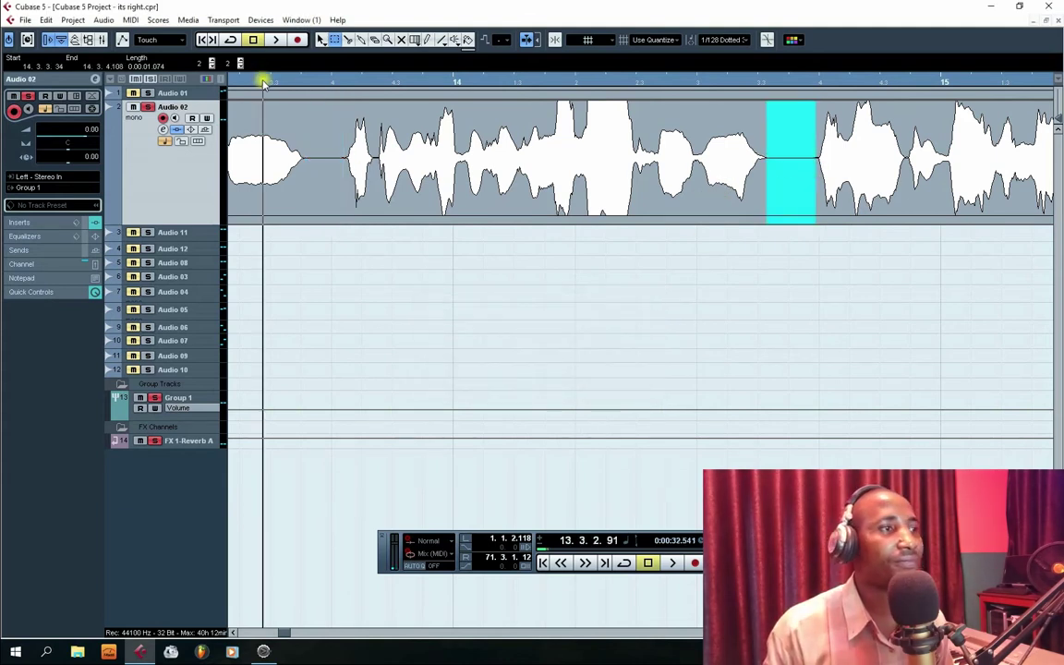
key(space)
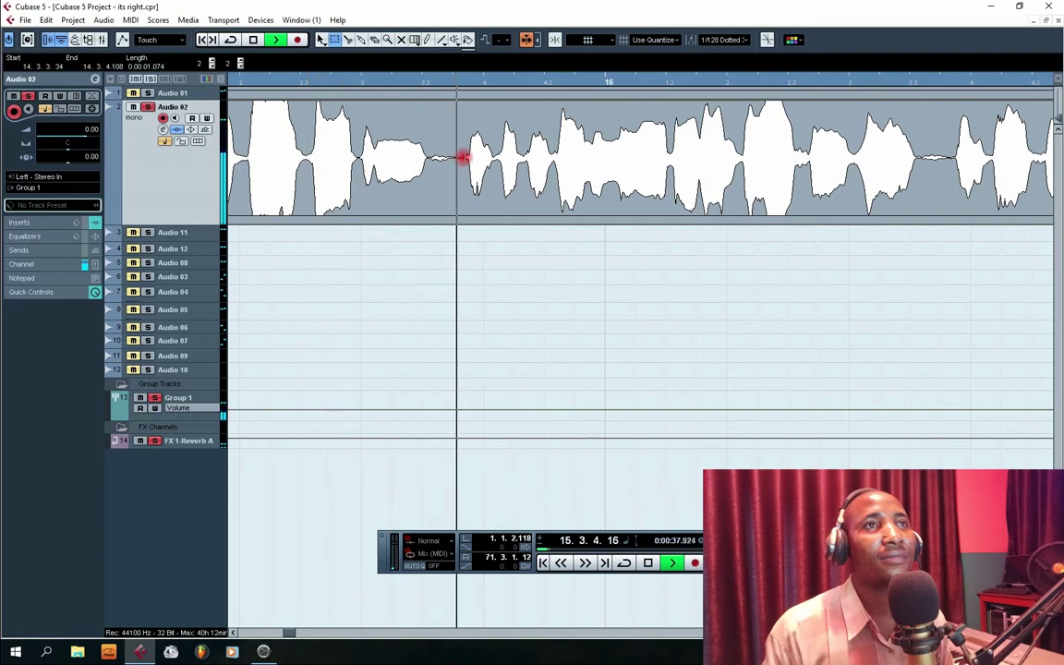
key(space)
drag(463, 157, 428, 182)
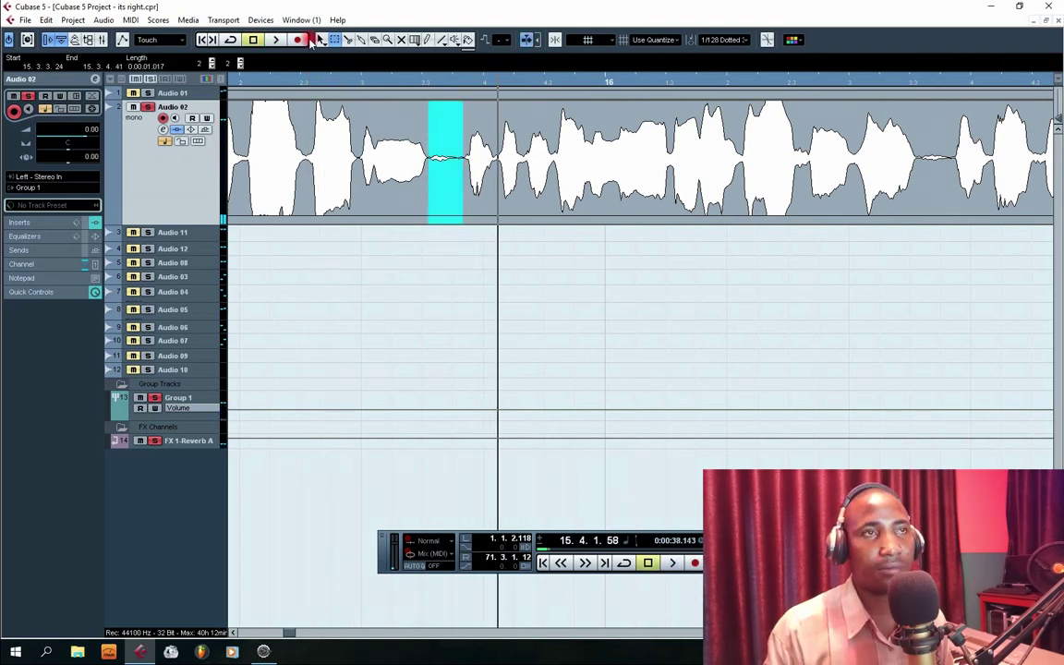
key(Delete)
click(532, 375)
- Play on from about 15.2.4, and silence the gap on Audio 02 from about 16.3.3 to 16.3.4, keeping the VariAudio data
click(342, 85)
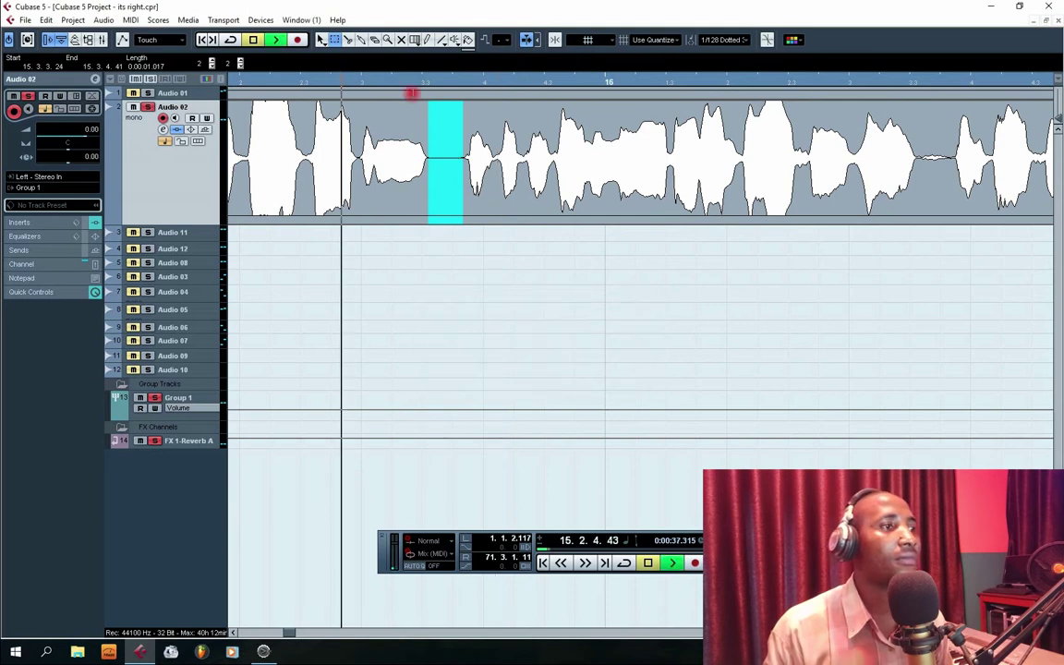
key(space)
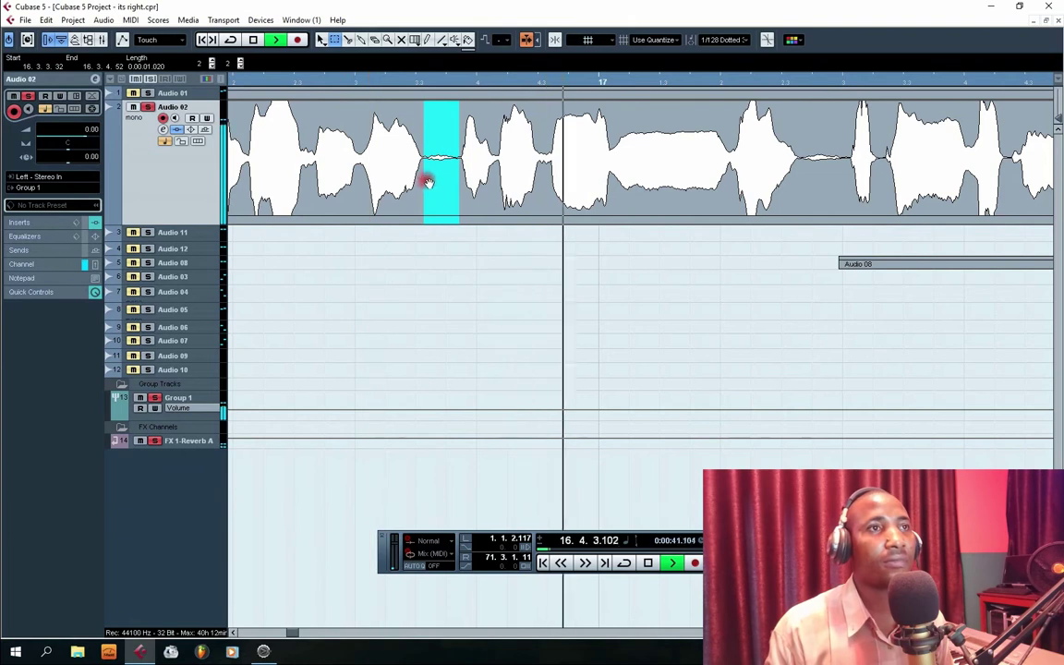
key(Delete)
click(520, 379)
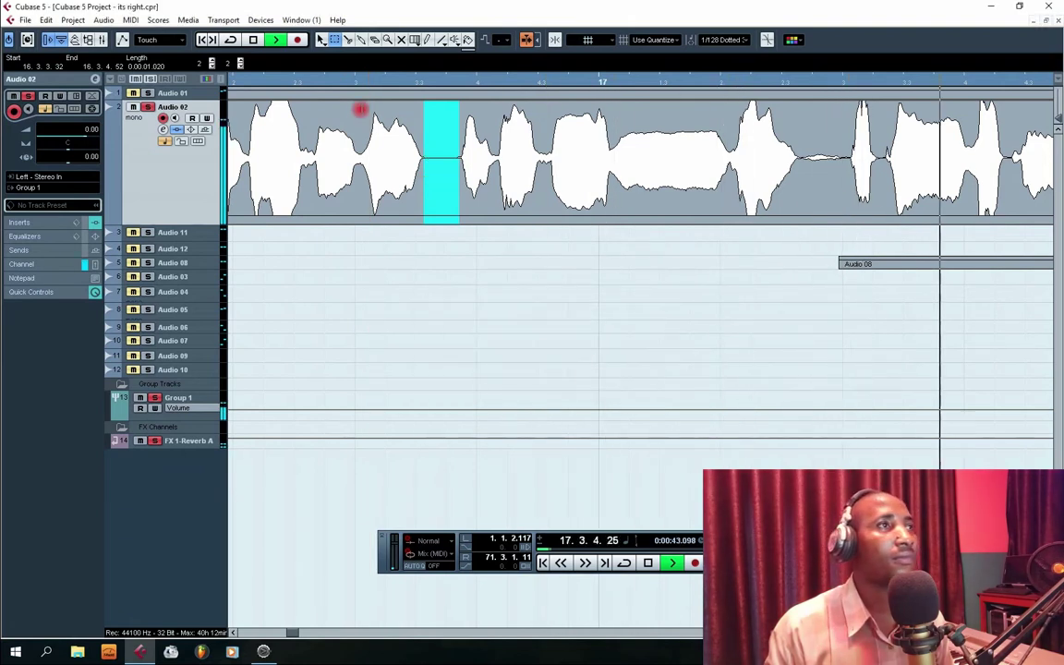
- Stop playback and silence the gap on Audio 02 from about 17.2.3 to 17.3.1, keeping the VariAudio data
key(space)
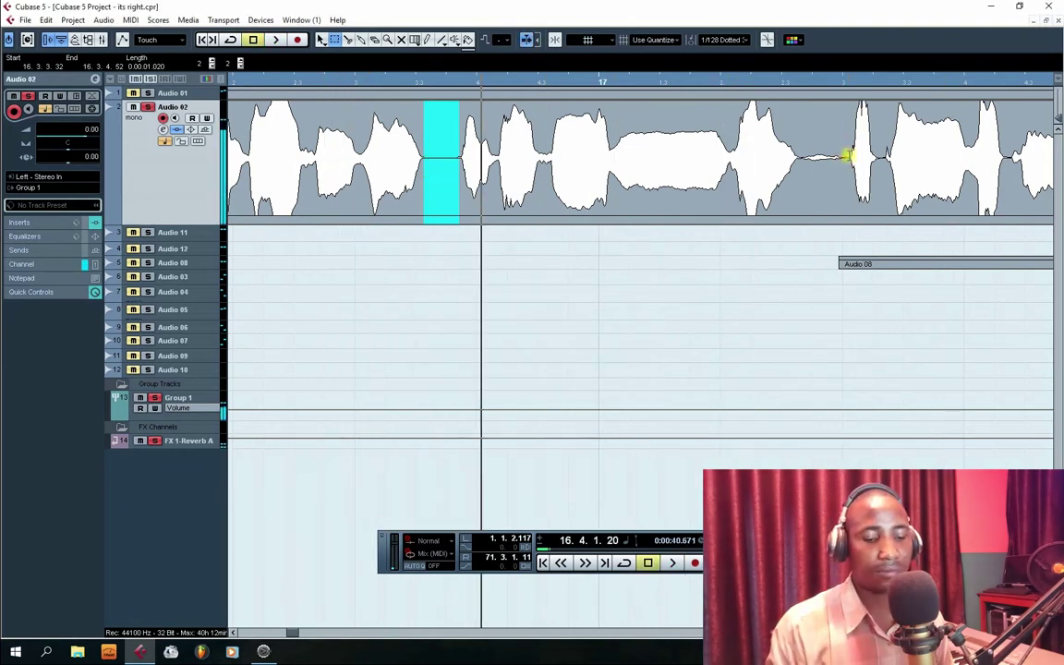
drag(846, 155, 800, 180)
key(Delete)
click(555, 379)
- Play Audio 02 from about 17.3.4, stop, and silence the gap from about 18.1.3 to 18.2.1, keeping the VariAudio data
scroll(637, 157, right, 3)
scroll(638, 157, right, 3)
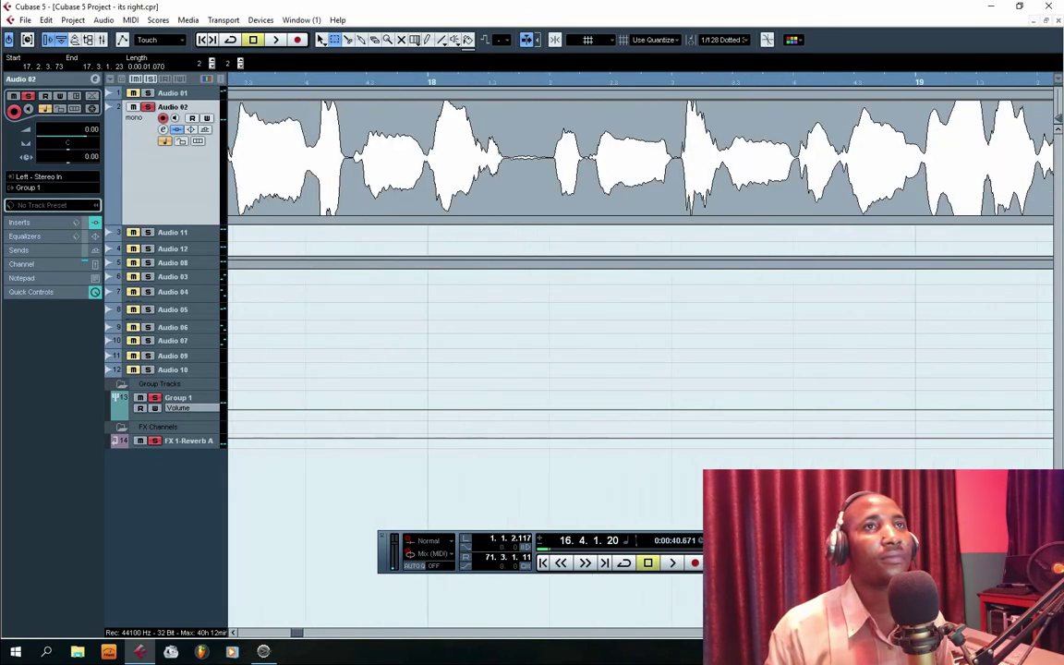
click(288, 86)
key(space)
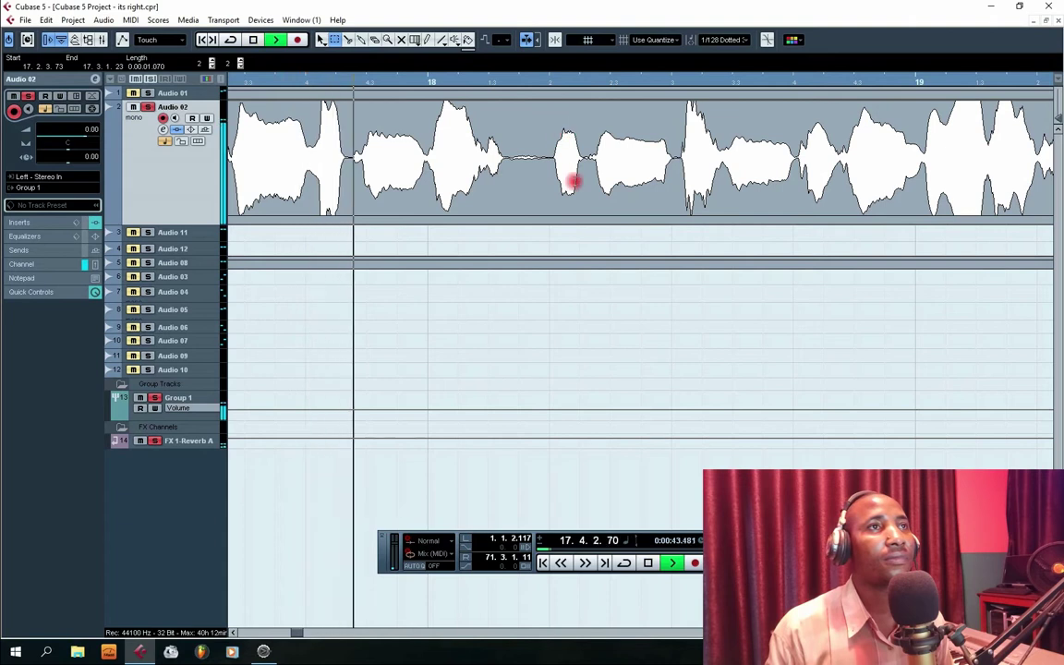
key(space)
drag(552, 157, 506, 177)
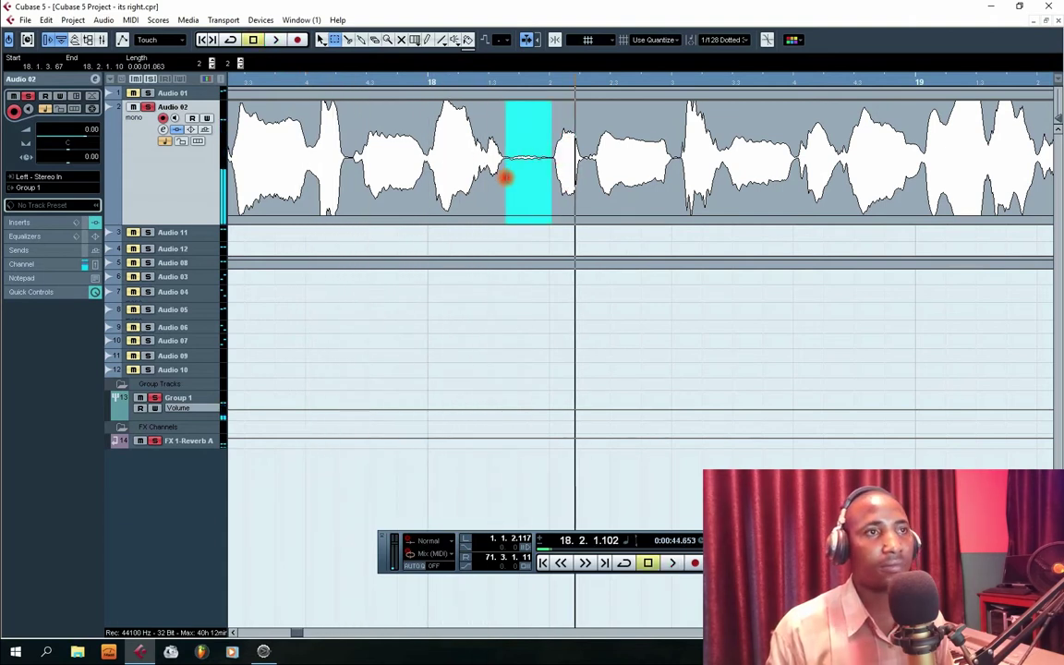
key(s)
click(526, 374)
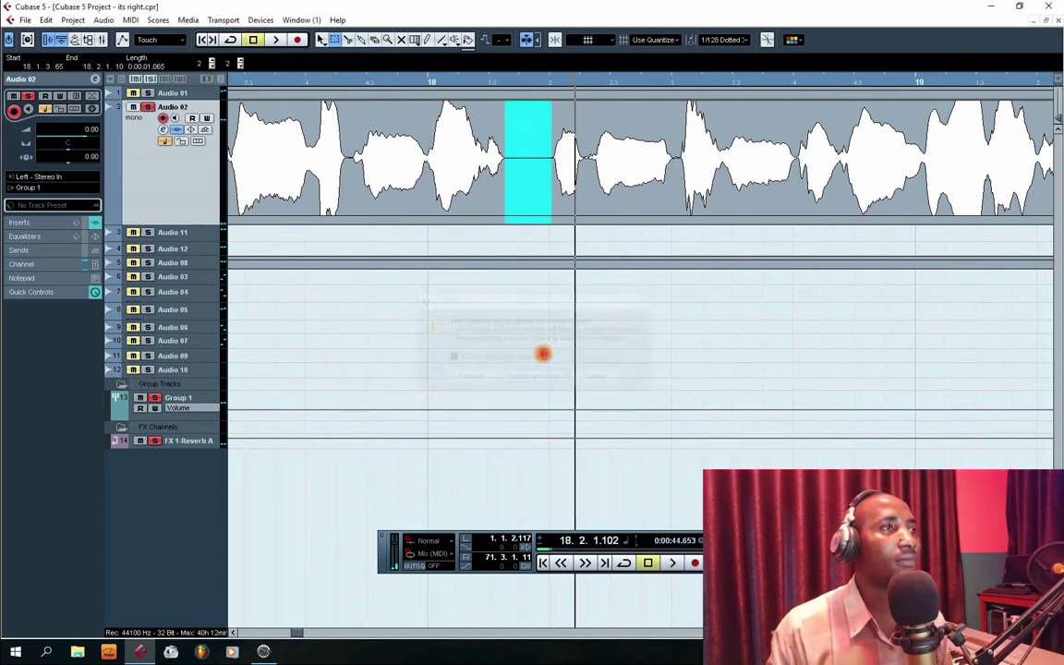
- Silence the gaps on Audio 02 from about 19.2.4 to 19.3.1 and from 20.1.3 to 20.2.1, keeping the VariAudio data
scroll(640, 157, right, 5)
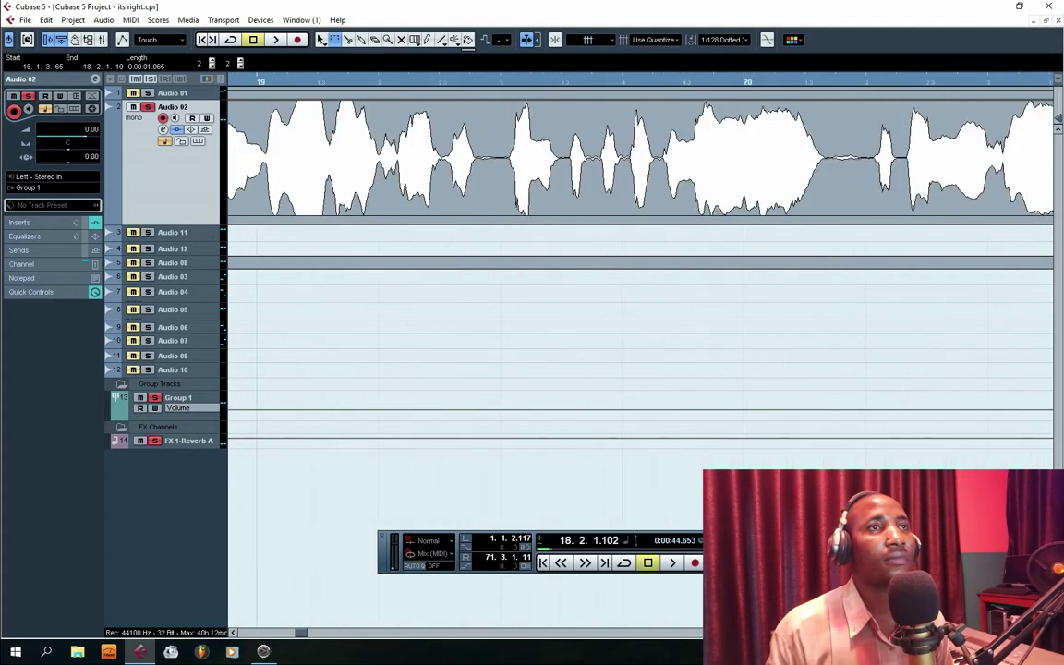
drag(505, 153, 472, 176)
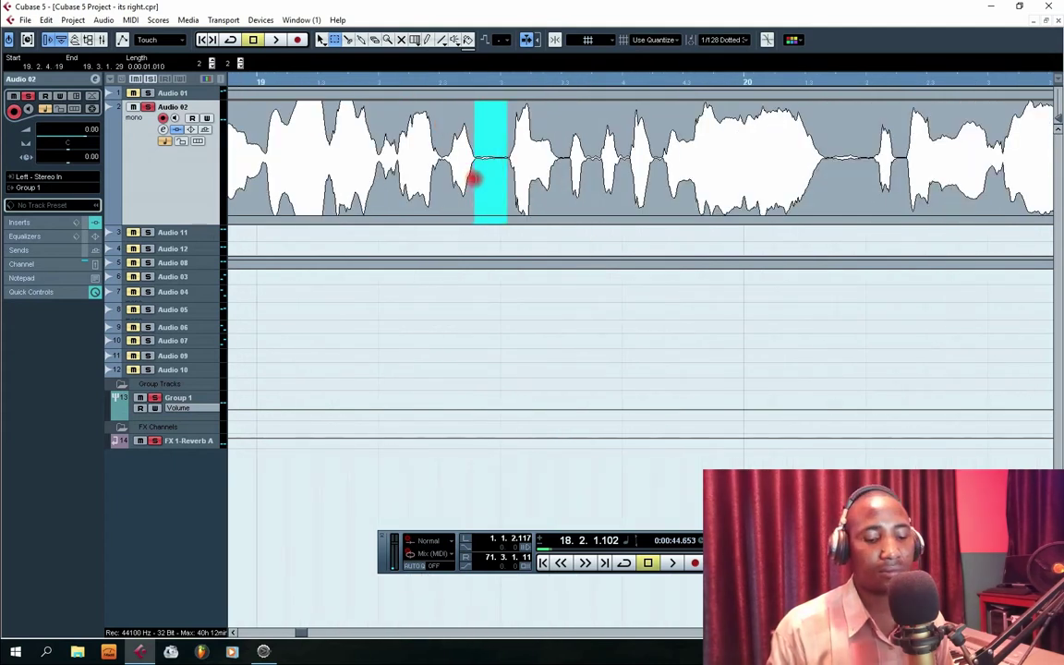
key(ctrl+shift+s)
click(536, 375)
drag(823, 146, 867, 176)
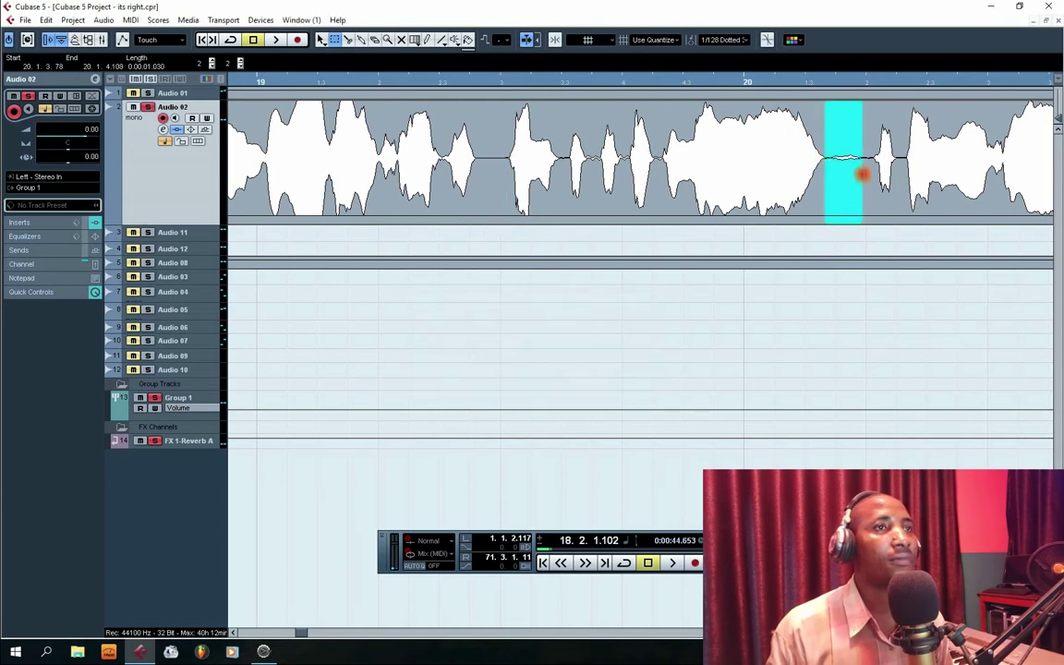
key(ctrl+shift+s)
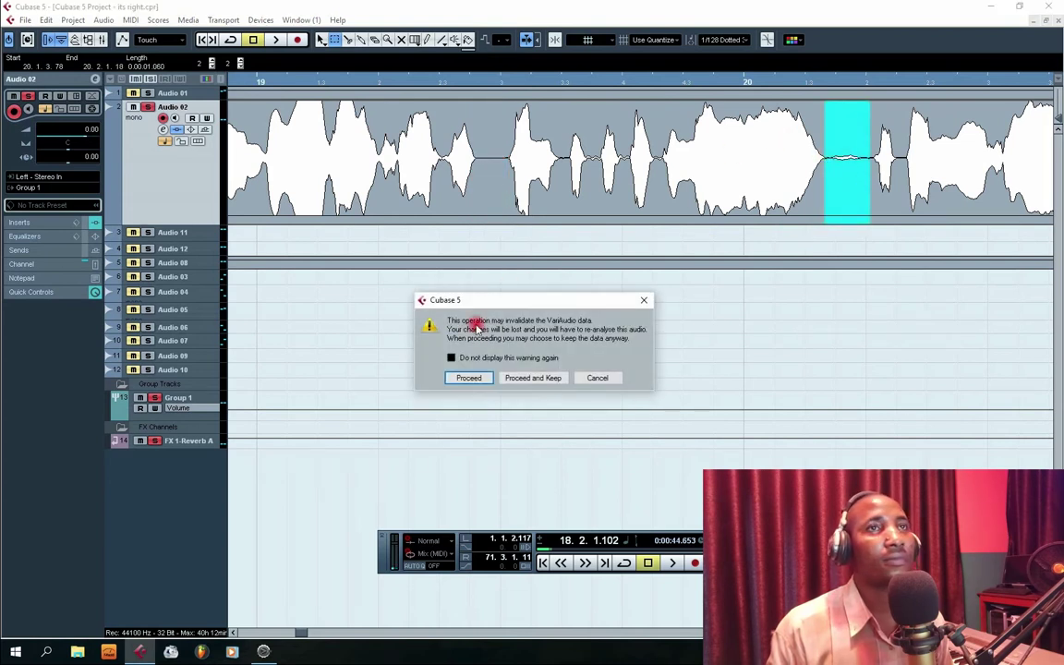
click(532, 376)
- Play Audio 02 from just before bar 6, and silence the gap from about 6.4.4 to 7.1.4, keeping the VariAudio data
click(301, 83)
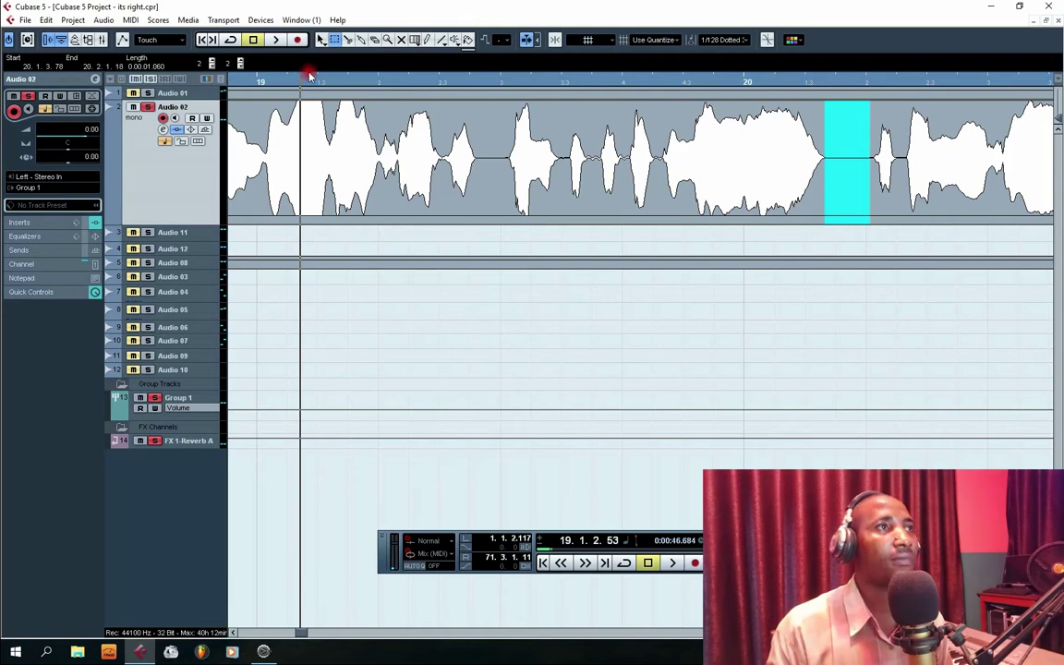
key(g)
key(g)
key(g)
key(g)
key(g)
key(g)
key(h)
drag(515, 83, 481, 58)
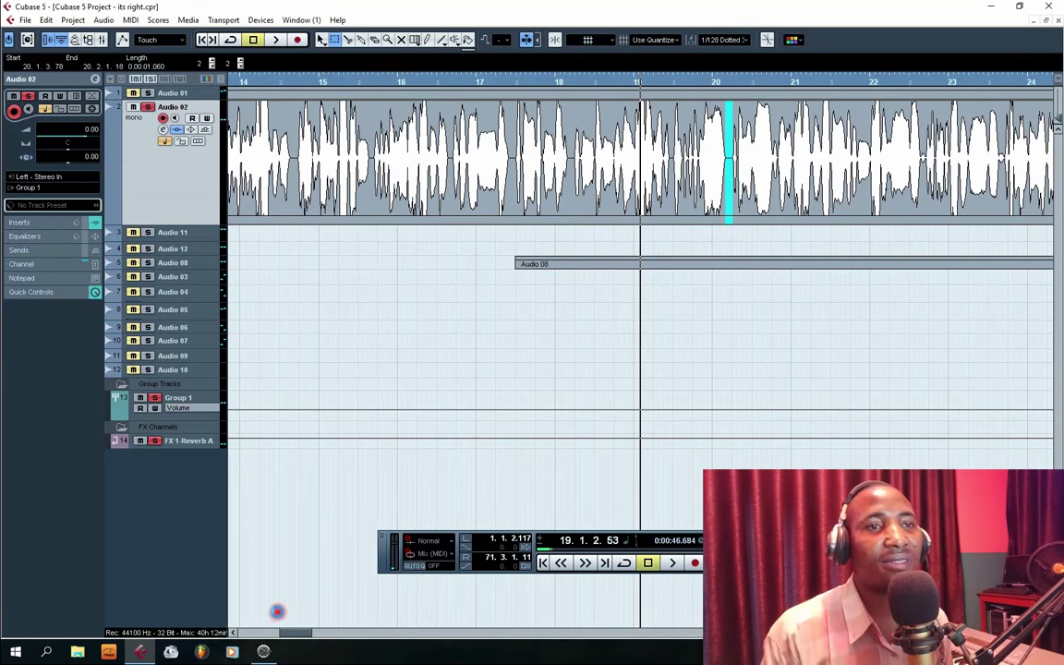
click(235, 635)
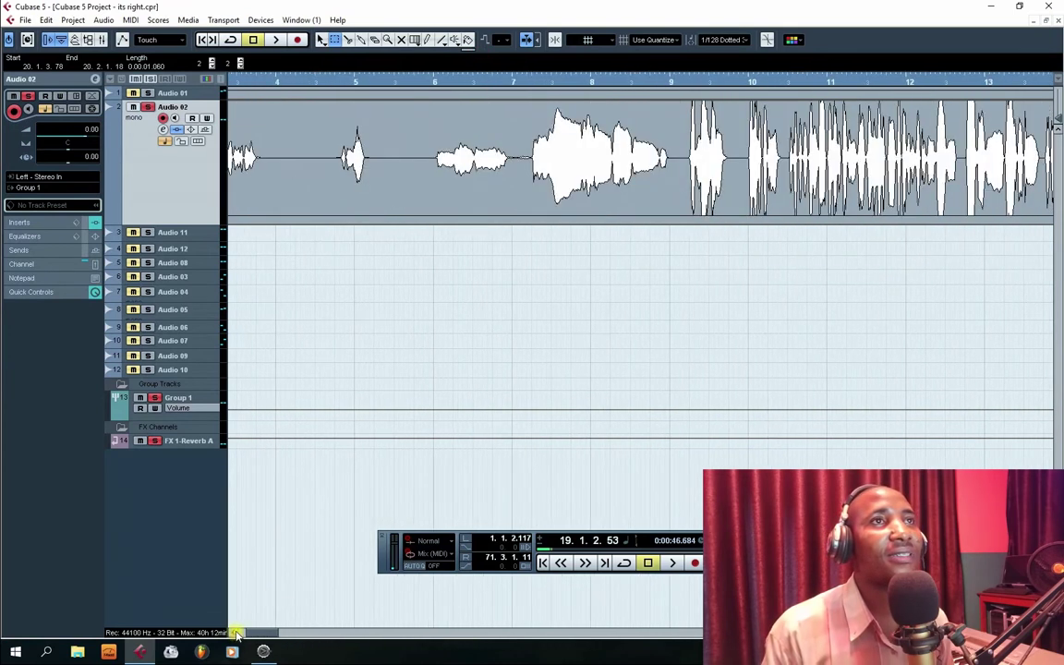
click(424, 83)
key(space)
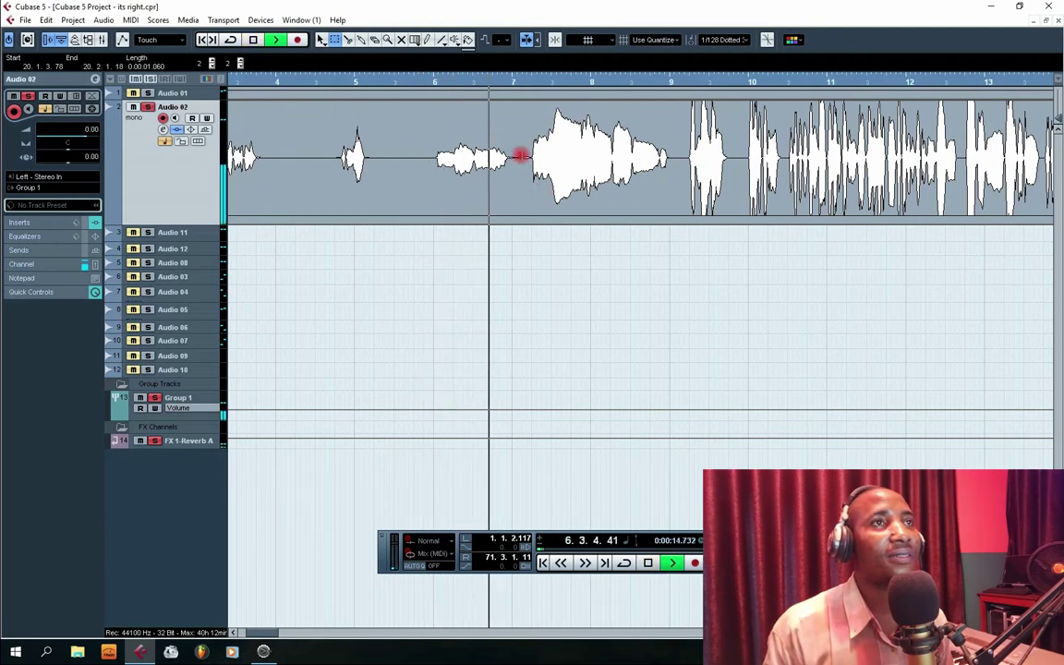
key(space)
drag(508, 158, 531, 166)
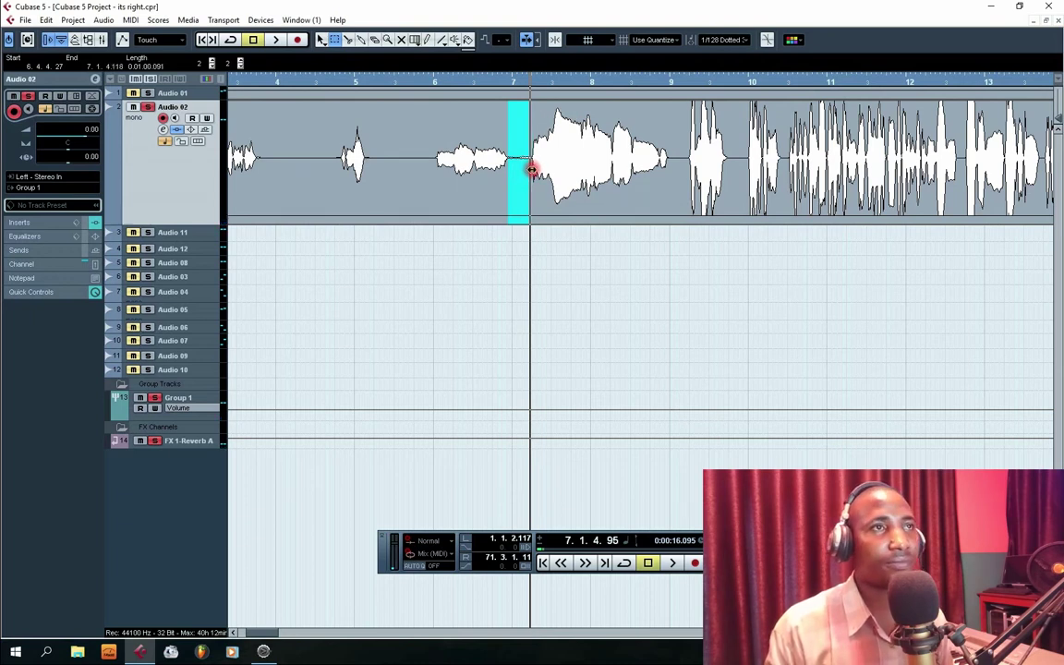
key(Delete)
click(539, 380)
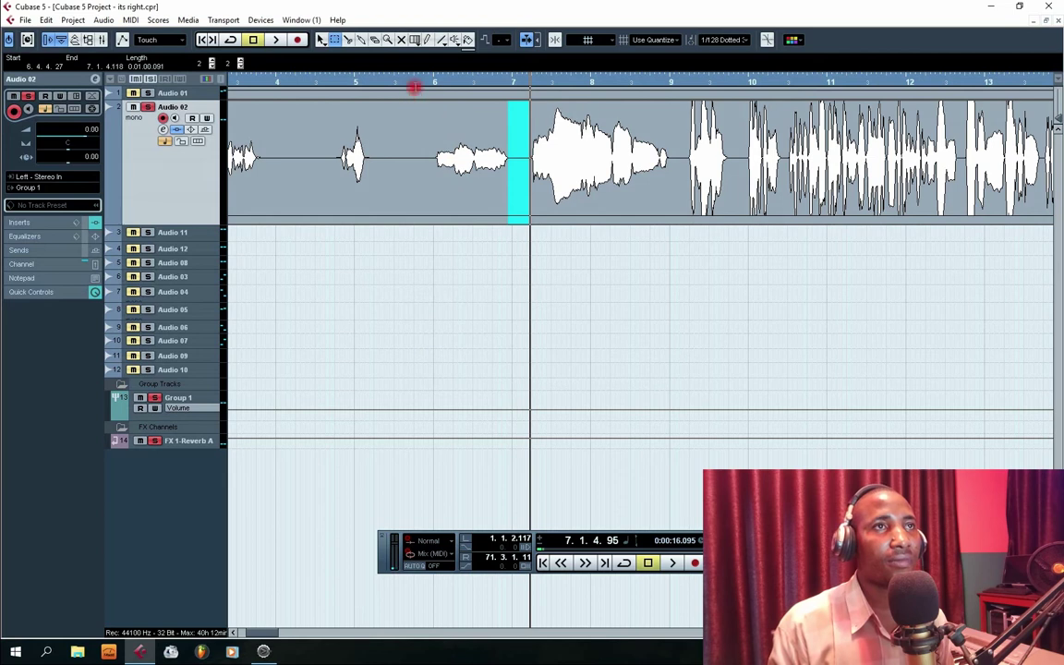
- Play Audio 02 from about 5.4 into bar 18 to check how the silenced gaps between the phrases sound
click(415, 82)
key(space)
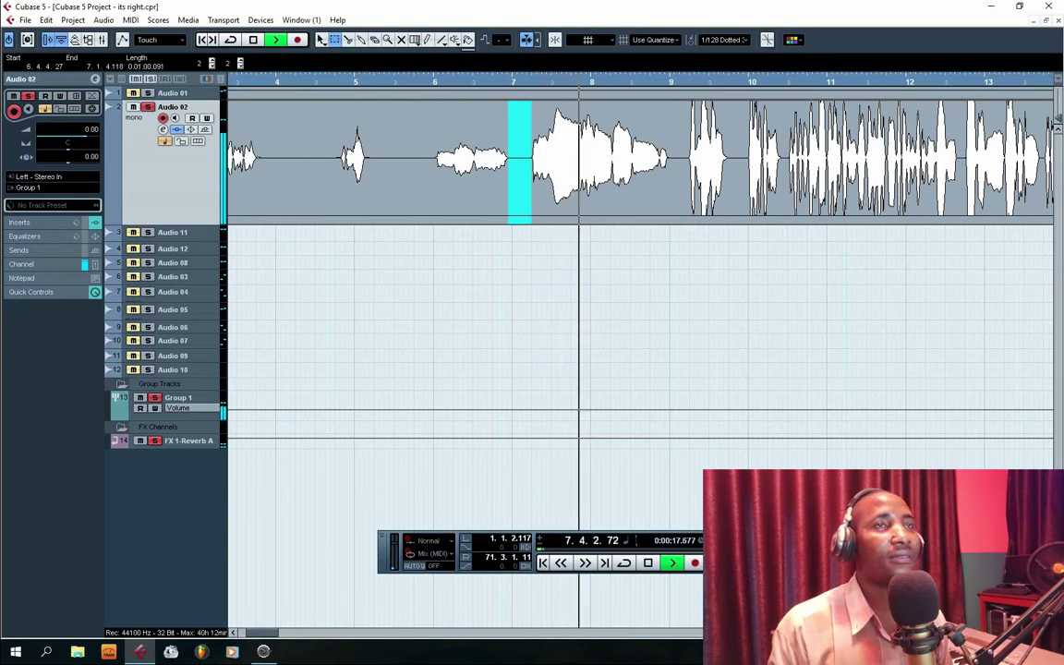
scroll(744, 398, right, 2)
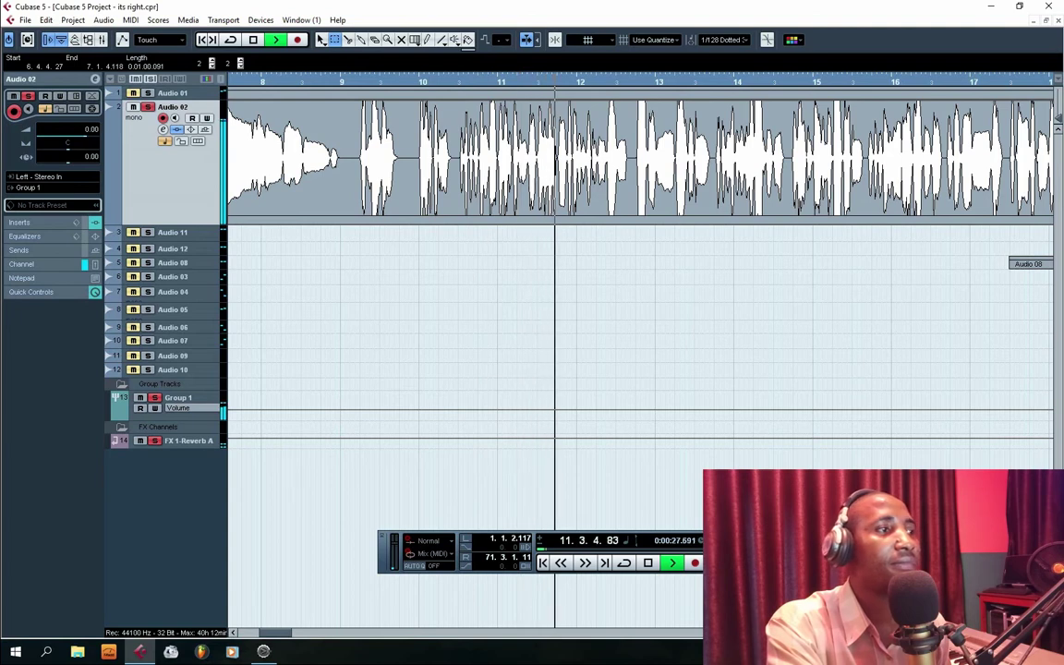
key(g)
key(g)
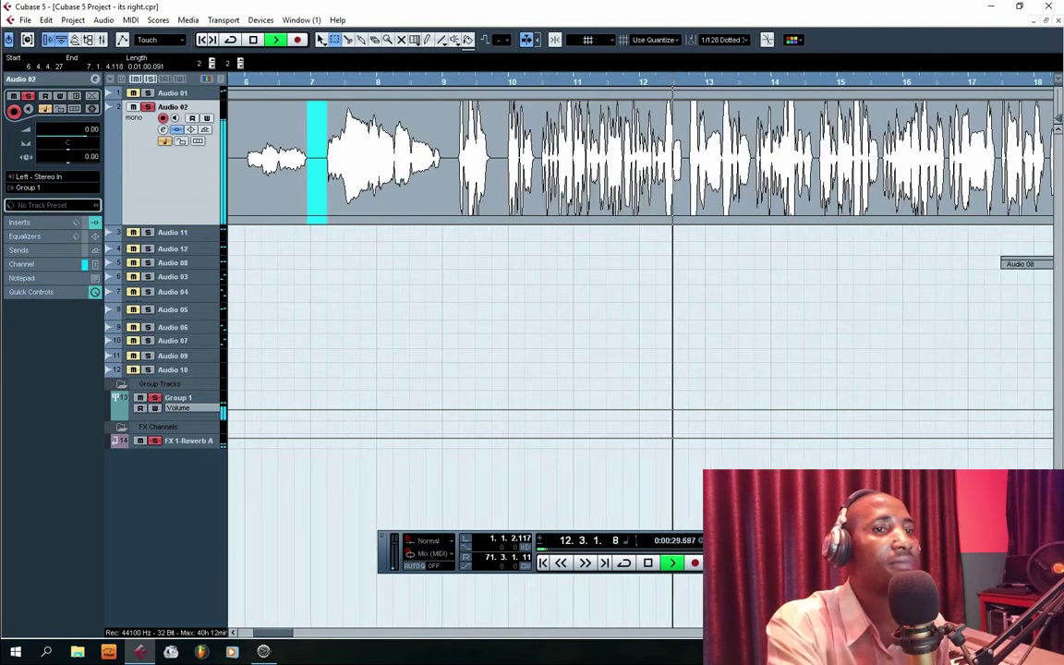
key(h)
key(h)
key(h)
key(h)
key(h)
key(h)
key(h)
key(h)
key(h)
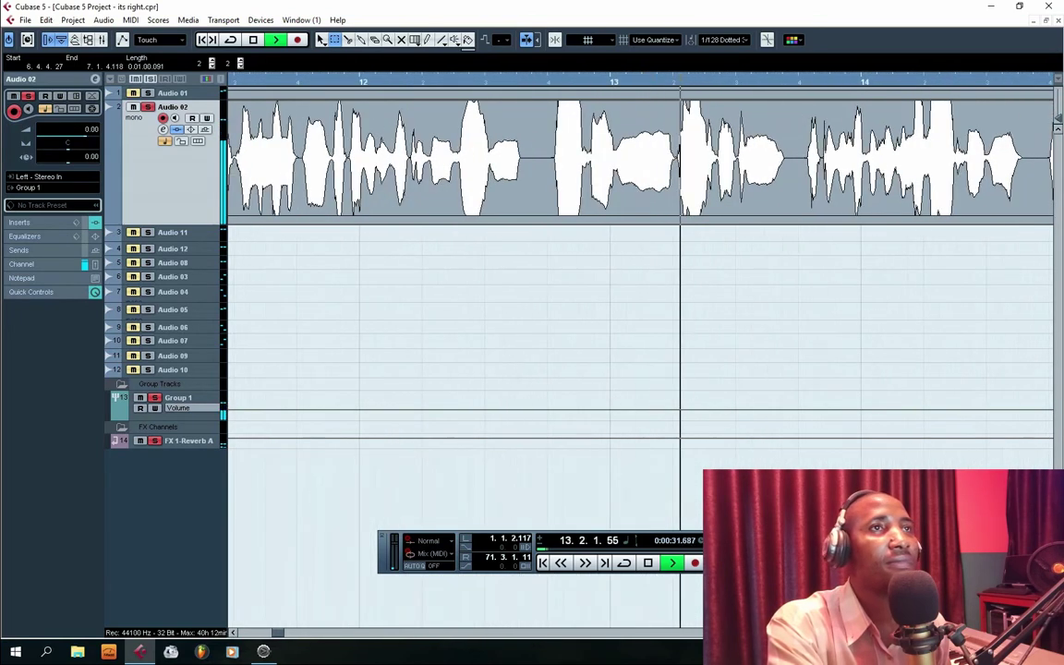
scroll(640, 157, right, 3)
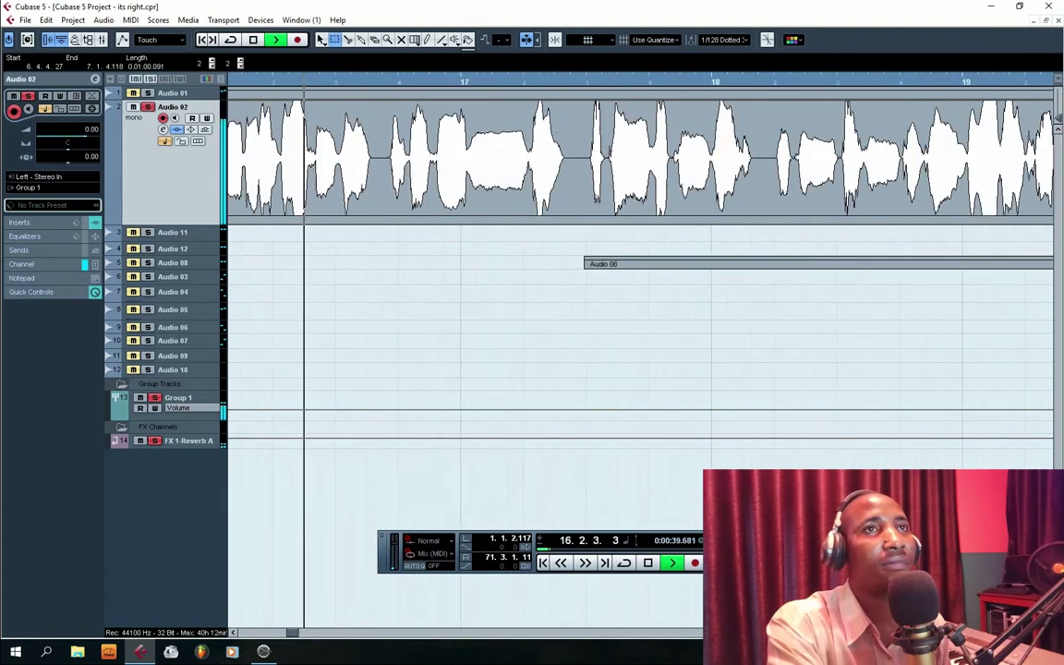
click(671, 382)
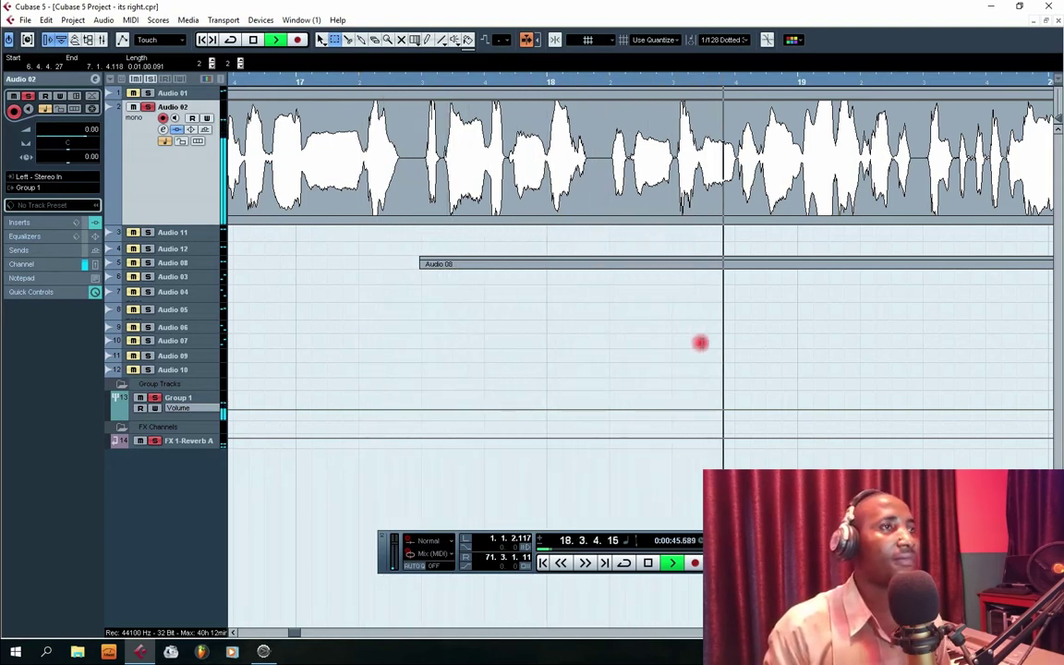
- Silence the gaps on Audio 02 from about 22.3.3 to 22.3.4 and from 23.3.3 to 23.3.4, keeping the VariAudio data
scroll(641, 277, right, 1)
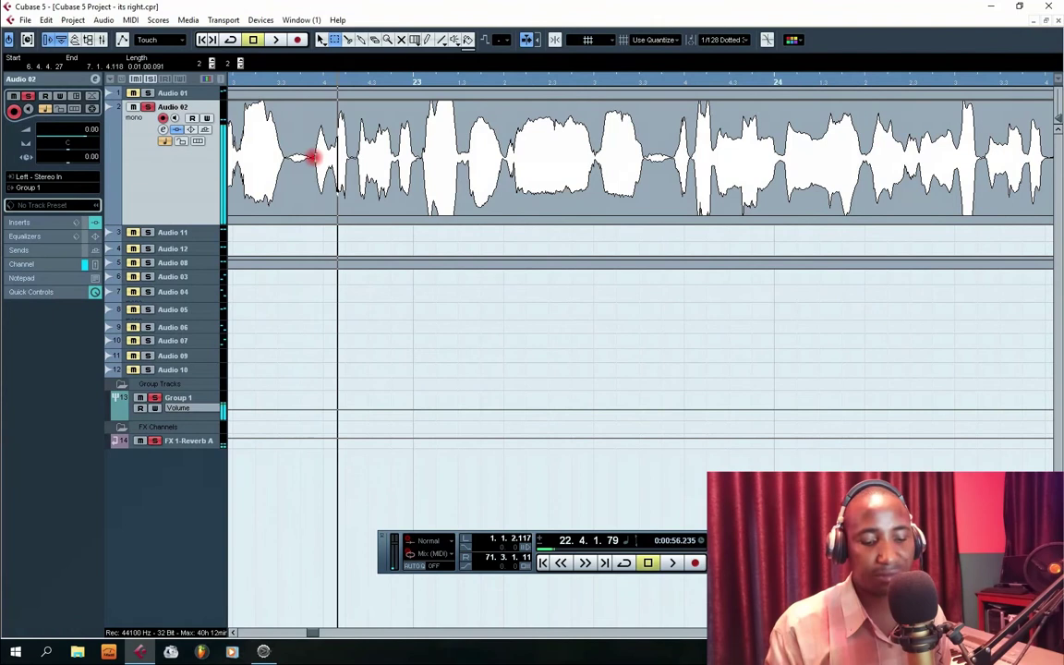
drag(312, 157, 282, 183)
key(Delete)
click(547, 378)
click(670, 167)
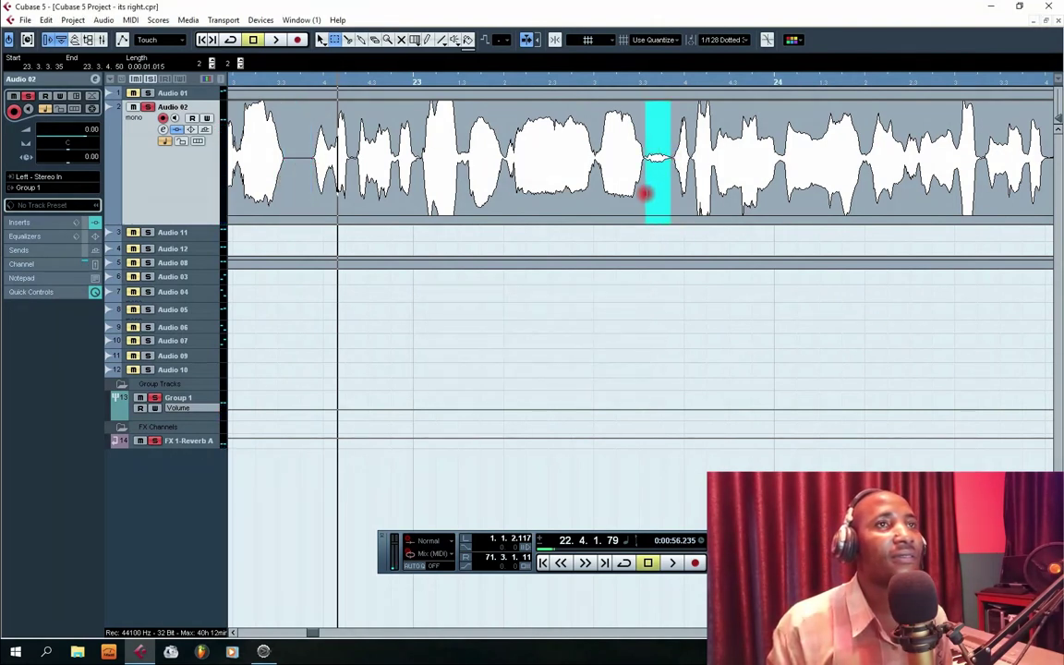
key(Delete)
click(547, 377)
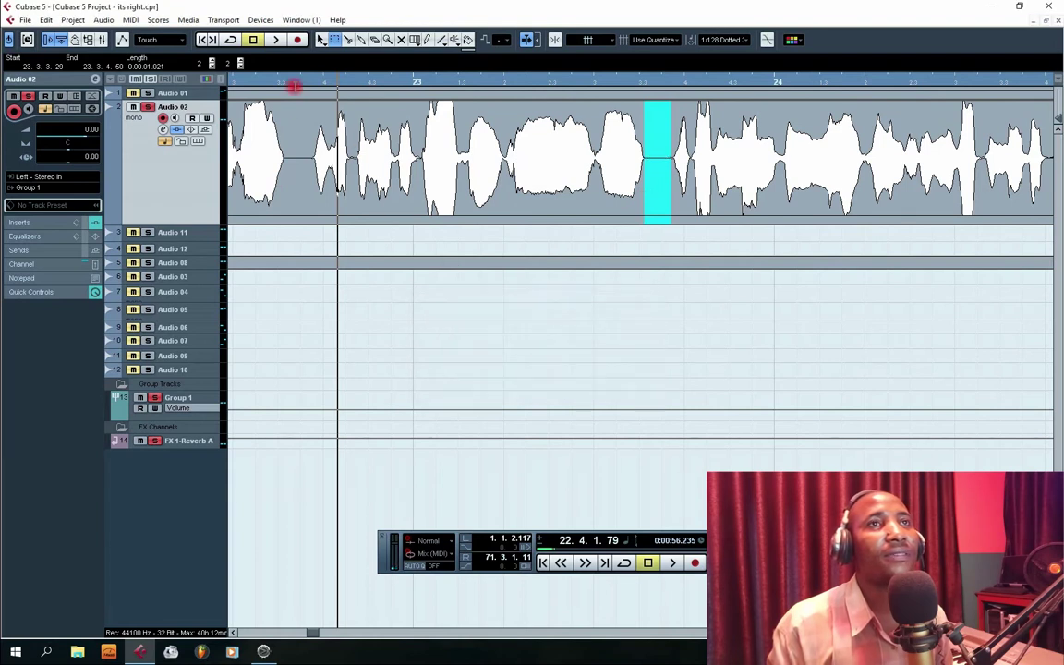
- Play Audio 02 from about 22.3.3 into bar 25, and silence the gap from about 25.2.3 to 25.2.4, keeping the VariAudio data
click(294, 85)
click(279, 40)
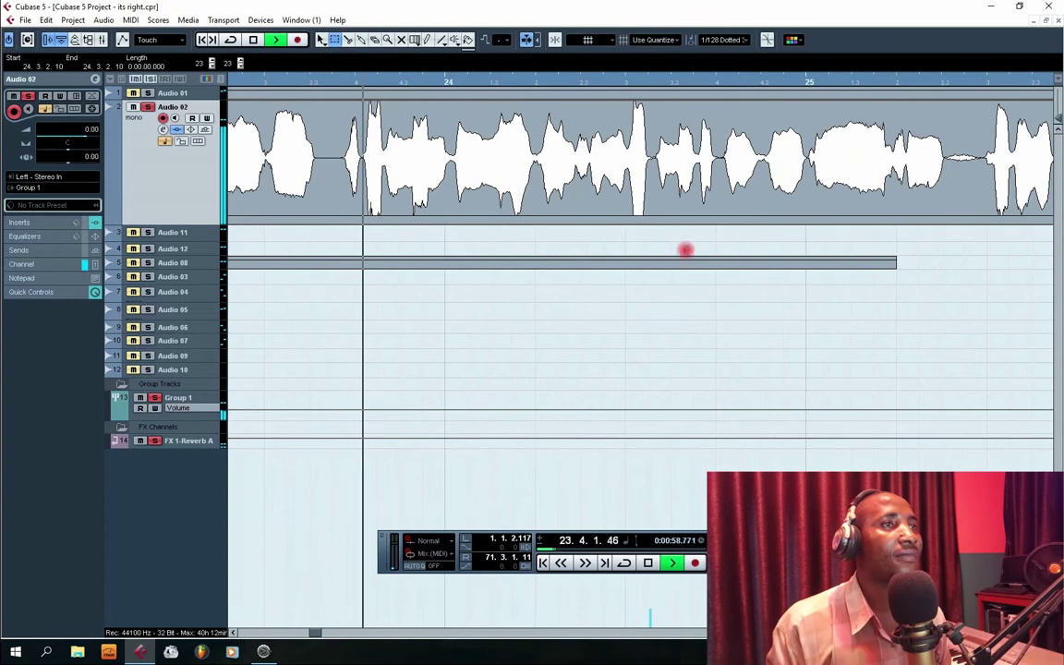
scroll(565, 215, right, 3)
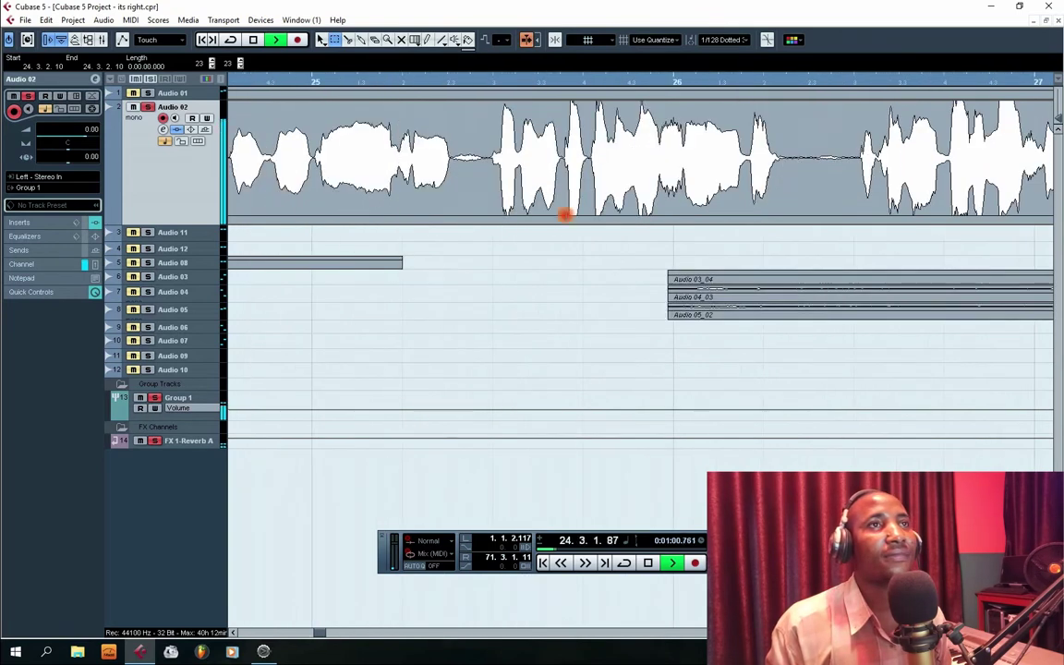
key(space)
drag(492, 157, 448, 185)
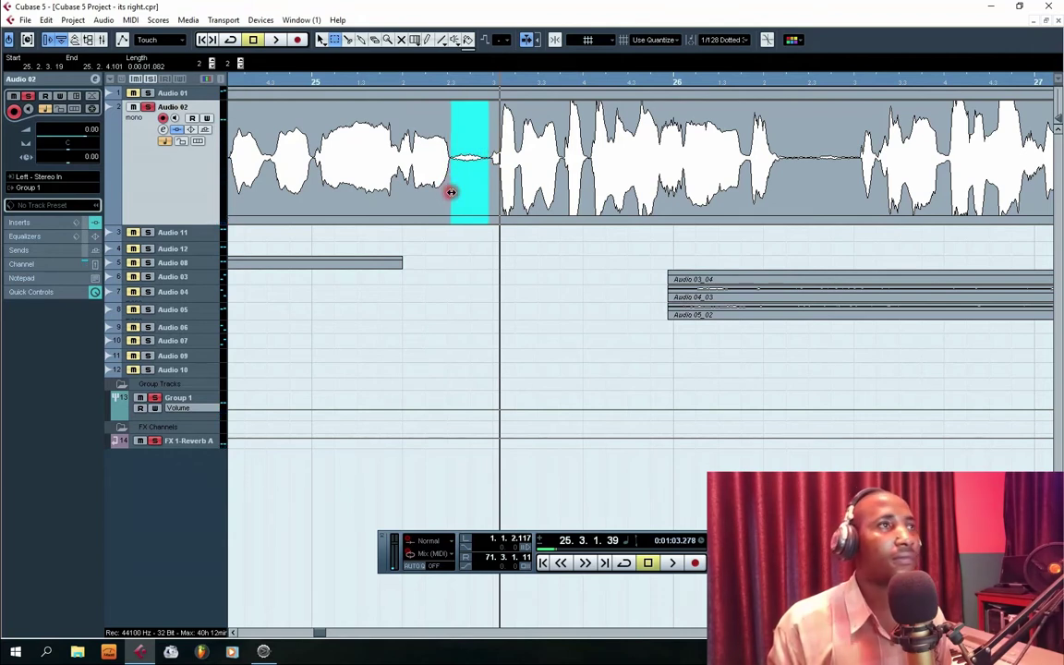
key(Delete)
click(545, 374)
- Silence the gap on Audio 02 from about 26.2.2 to 26.3.1, keeping the VariAudio data
drag(789, 166, 860, 171)
key(Delete)
click(544, 379)
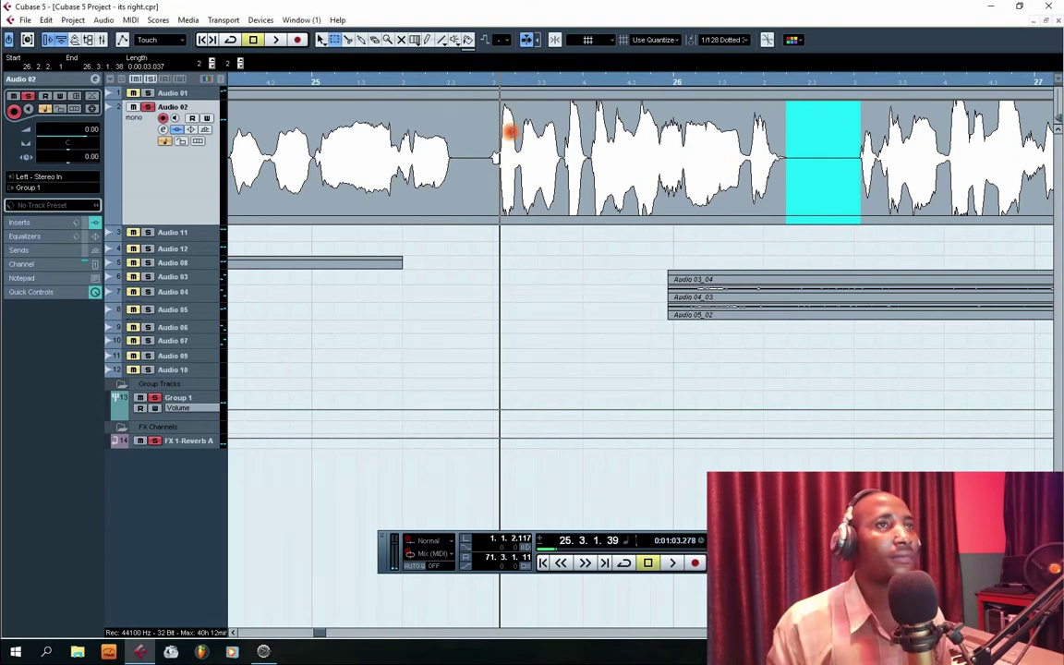
- Play Audio 02 from about 25.1.3, and silence the gap from about 27.2.2 to 27.2.4 during playback, keeping the VariAudio data
click(378, 86)
key(space)
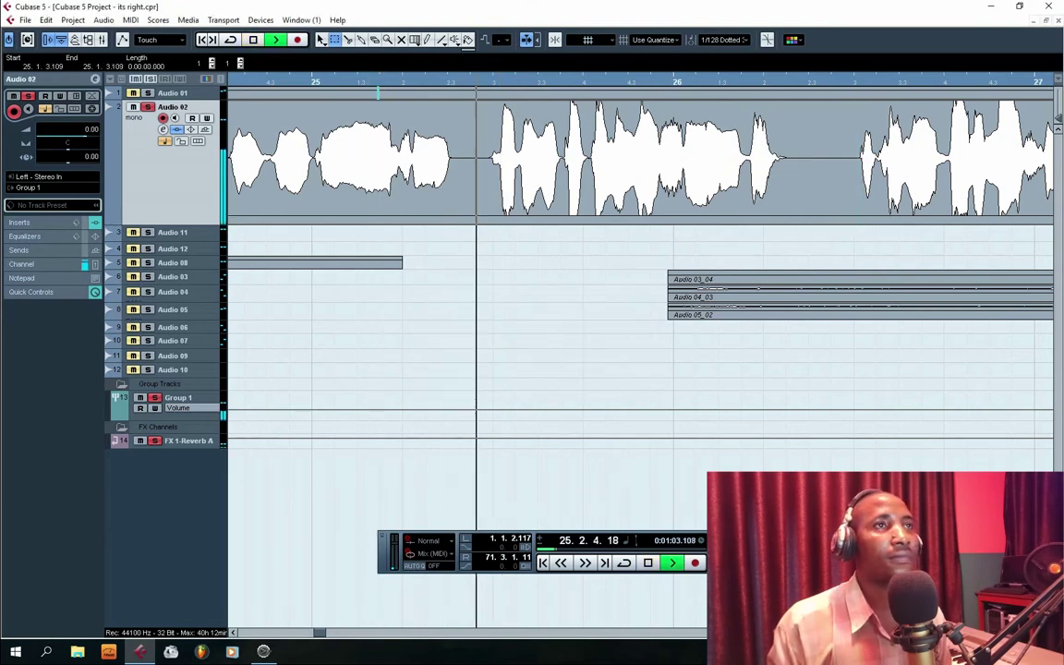
scroll(511, 135, right, 5)
click(511, 135)
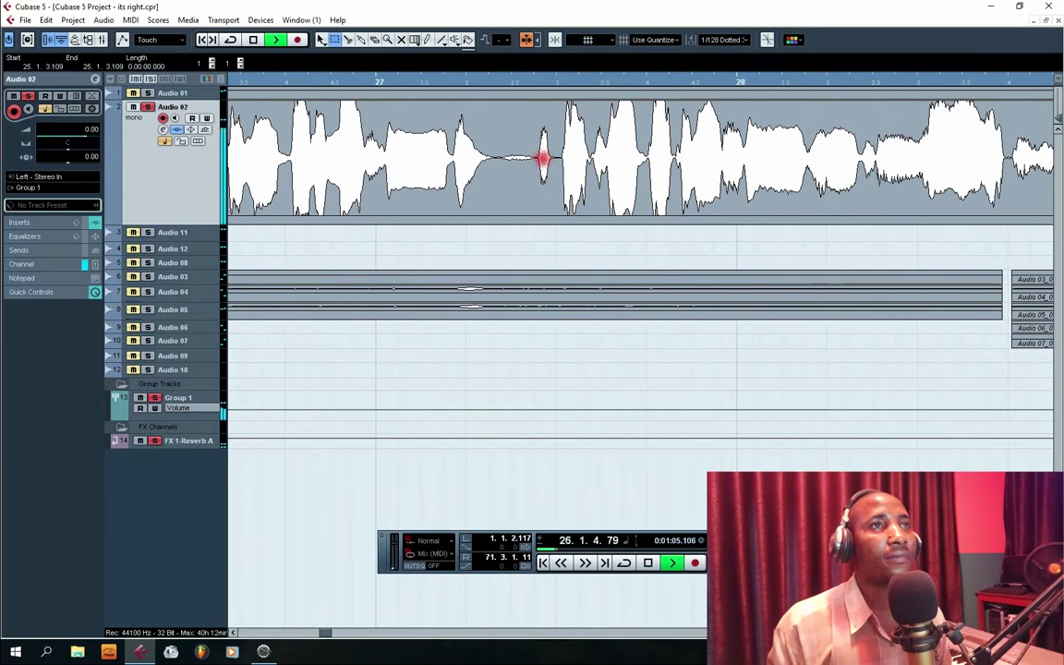
drag(537, 151, 495, 181)
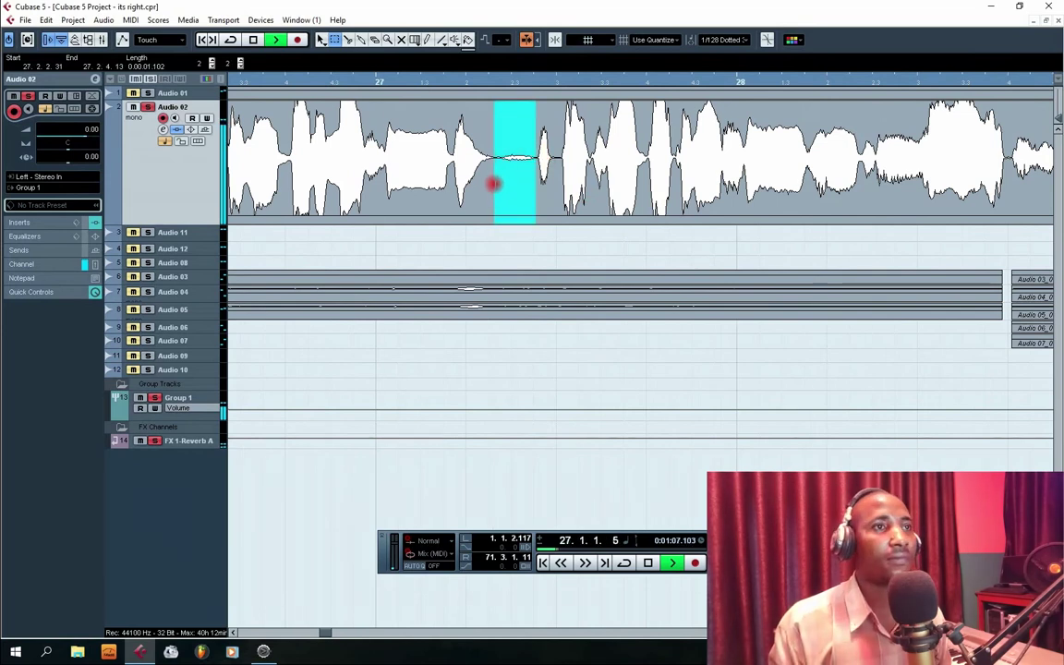
key(Delete)
click(545, 379)
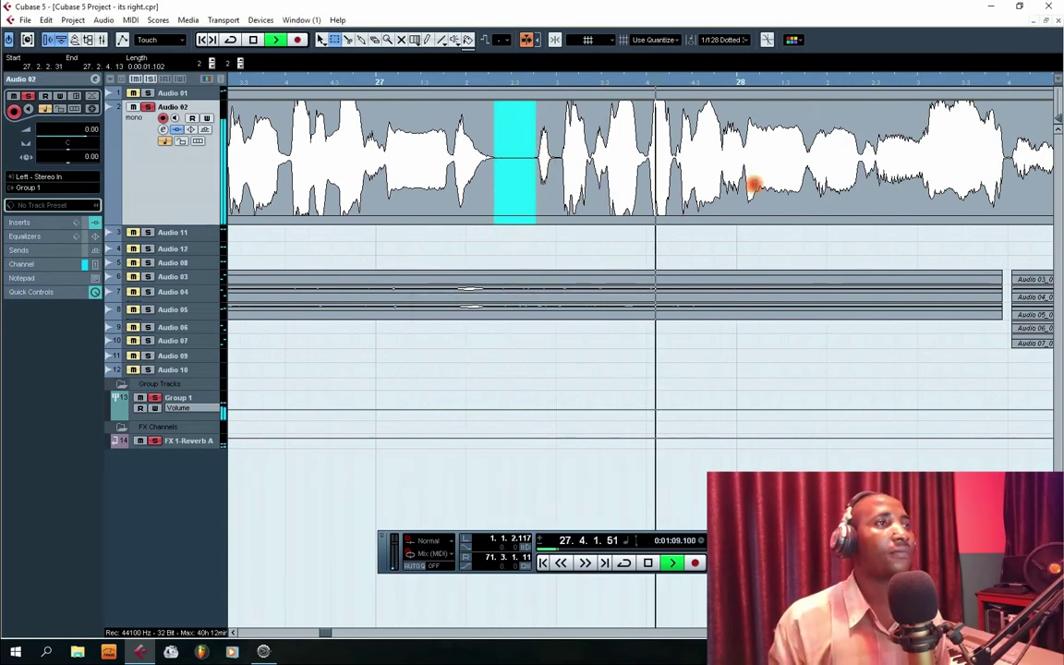
- Silence the gap on Audio 02 from about 29.2.2 to 29.2.4 with playback stopped, keeping the VariAudio data, and resume playback
scroll(451, 223, right, 4)
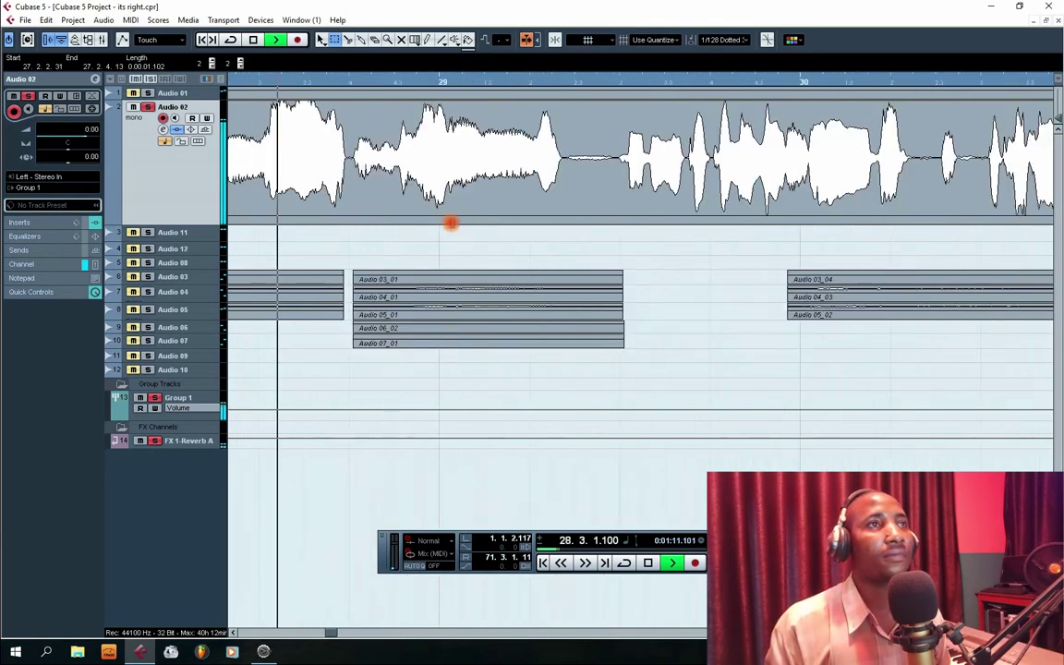
key(space)
drag(563, 154, 612, 175)
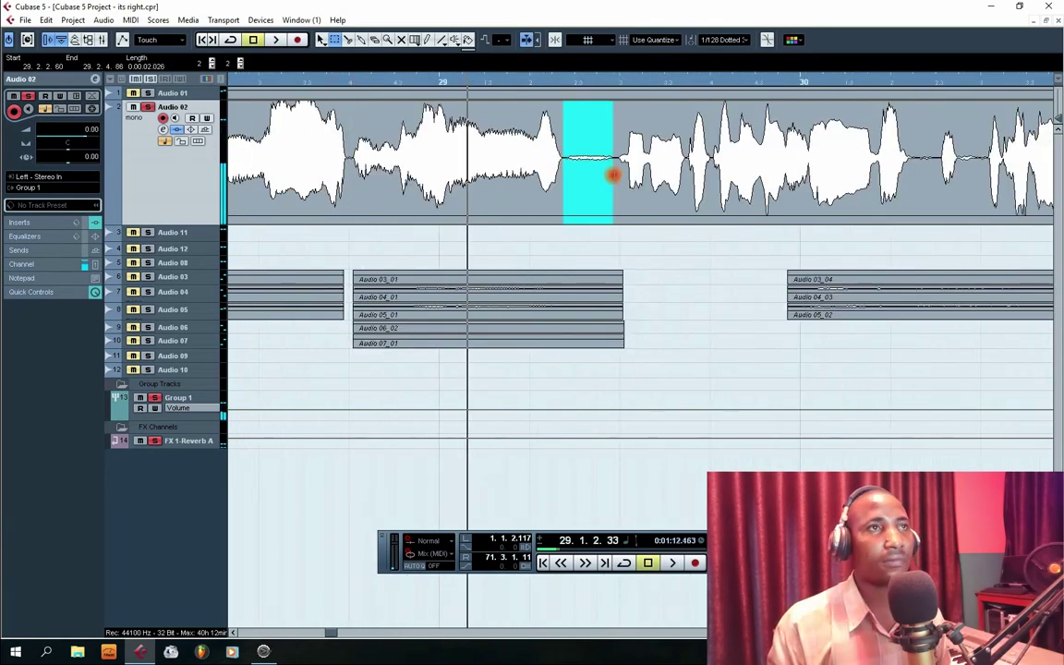
key(Delete)
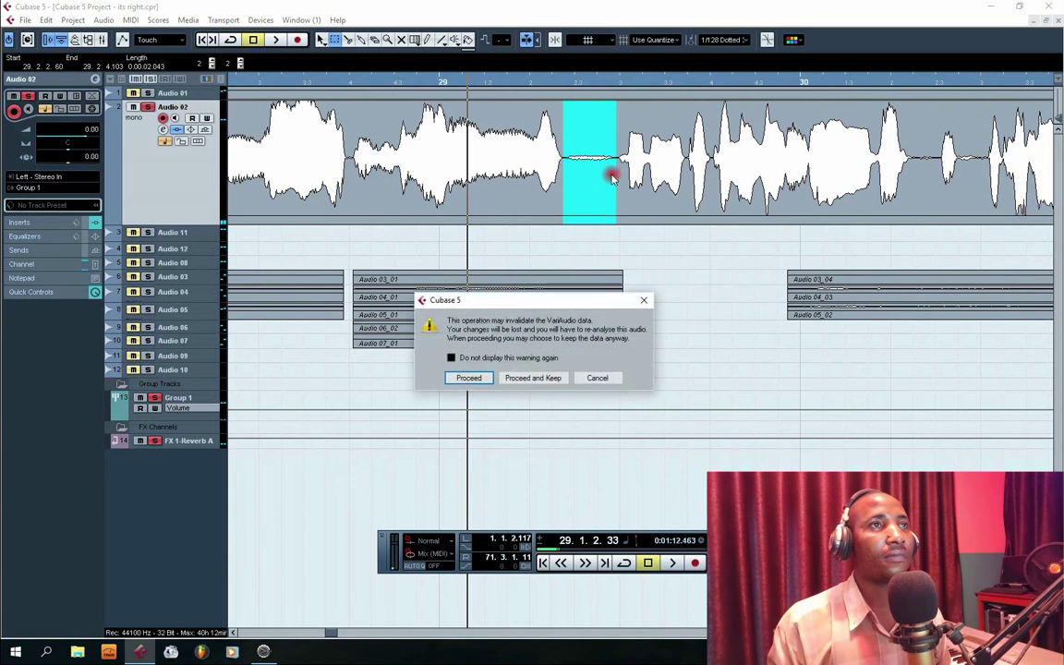
click(538, 379)
key(space)
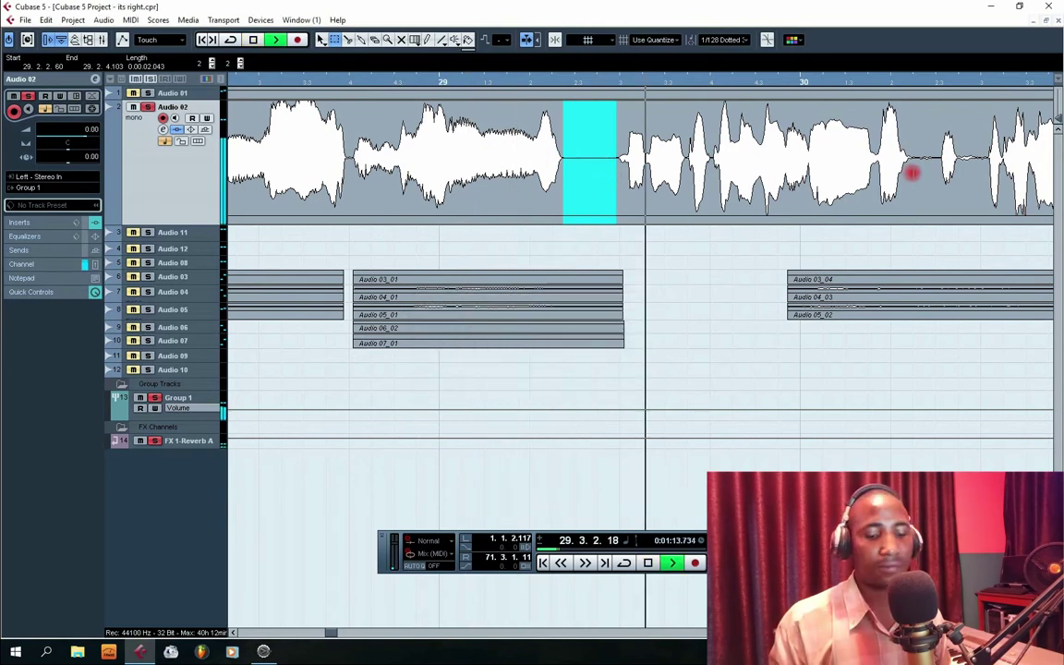
- Silence the gaps on Audio 02 from about 30.2.2 to 30.2.3 and 31.2.2 to 31.2.4 during playback, keeping the VariAudio data
drag(913, 173, 935, 173)
key(Delete)
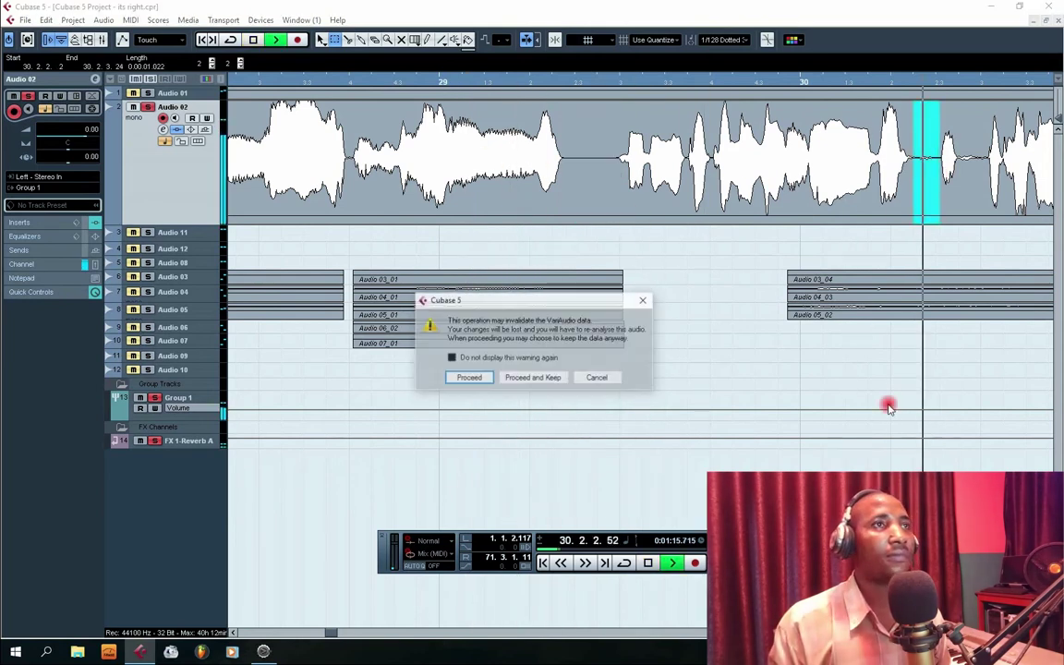
click(532, 375)
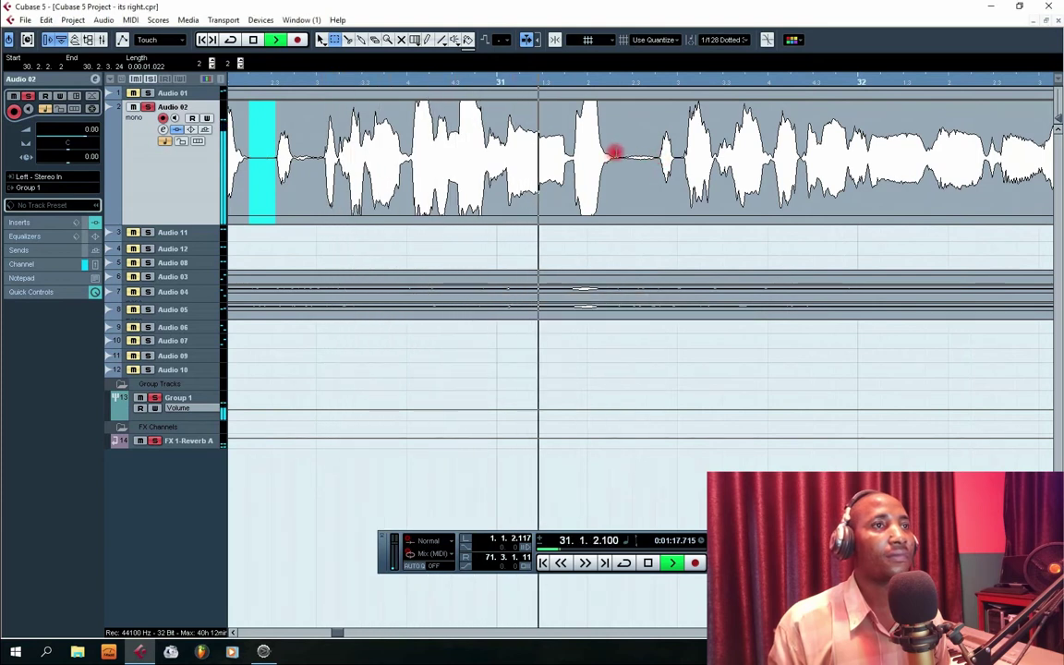
drag(617, 155, 657, 167)
key(Delete)
click(538, 375)
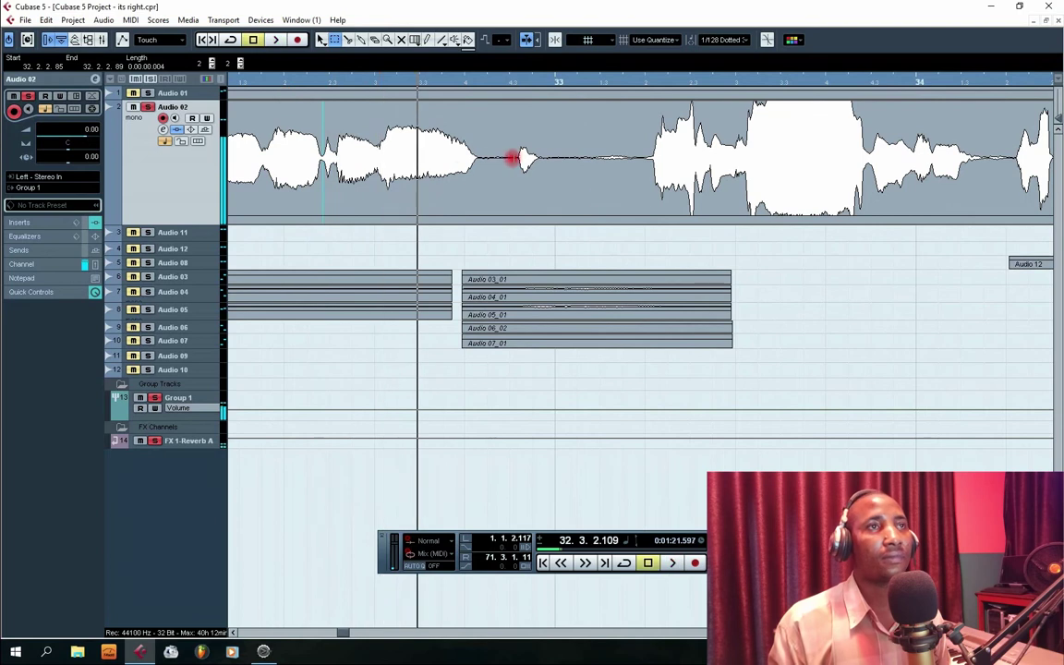
- Silence the gaps on Audio 02 from about 32.4.1 to 32.4.3 and 32.4.4 to 33.1.4, keeping the VariAudio data
drag(481, 155, 516, 169)
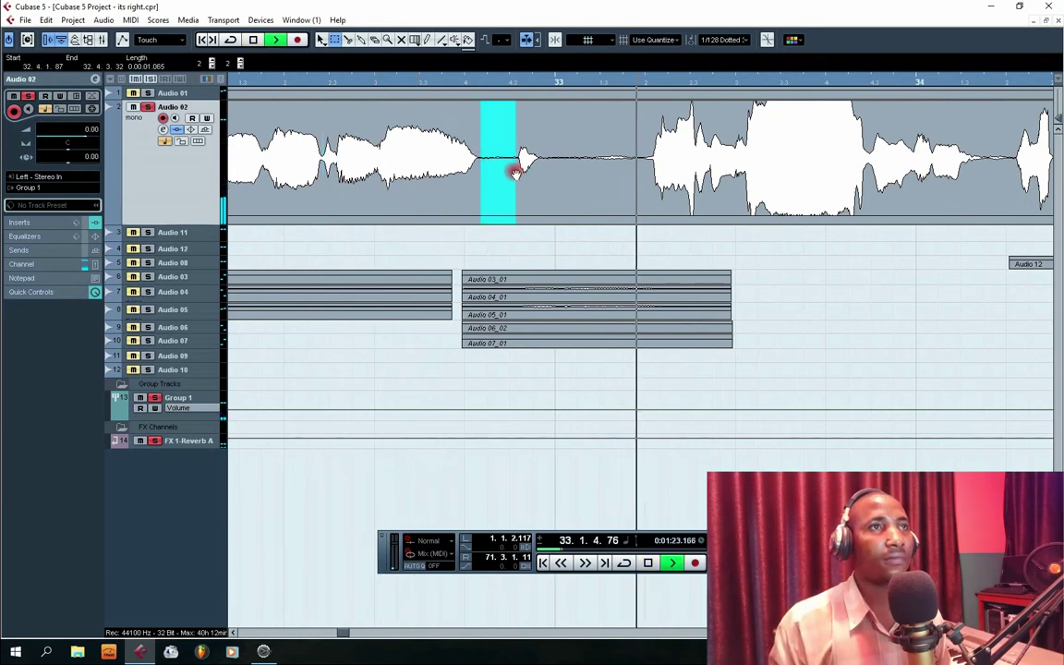
key(Delete)
click(531, 375)
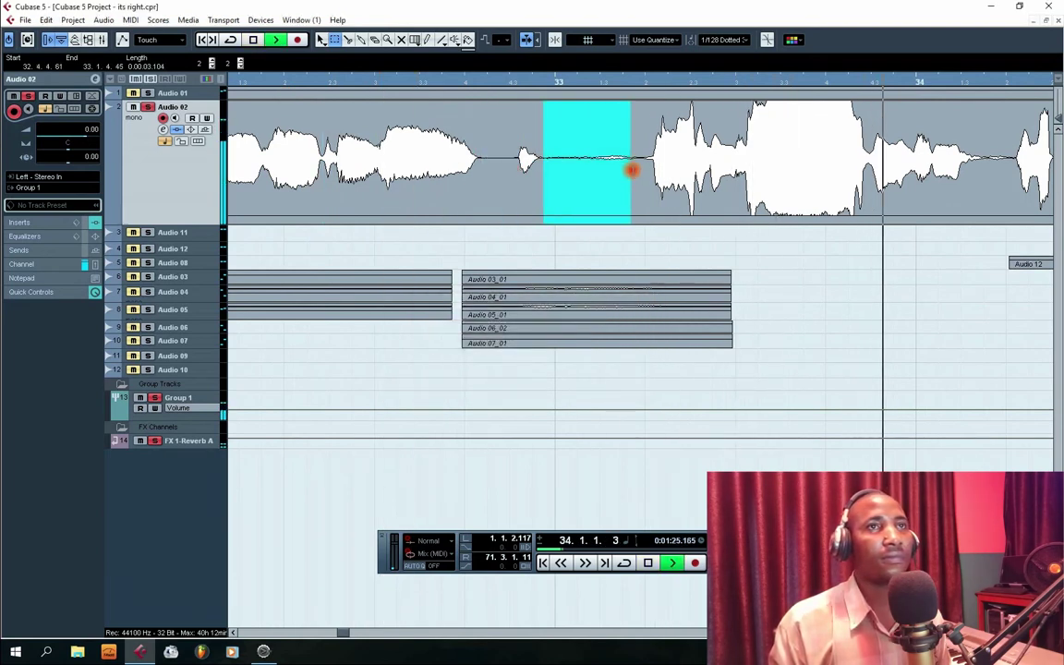
key(space)
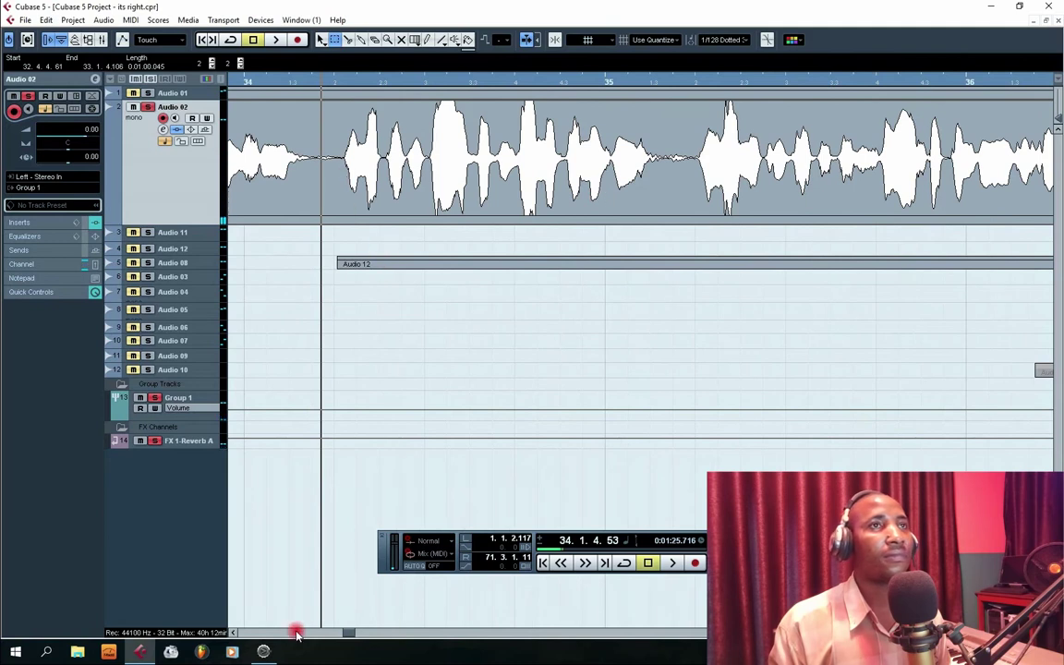
click(234, 633)
click(234, 633)
click(234, 633)
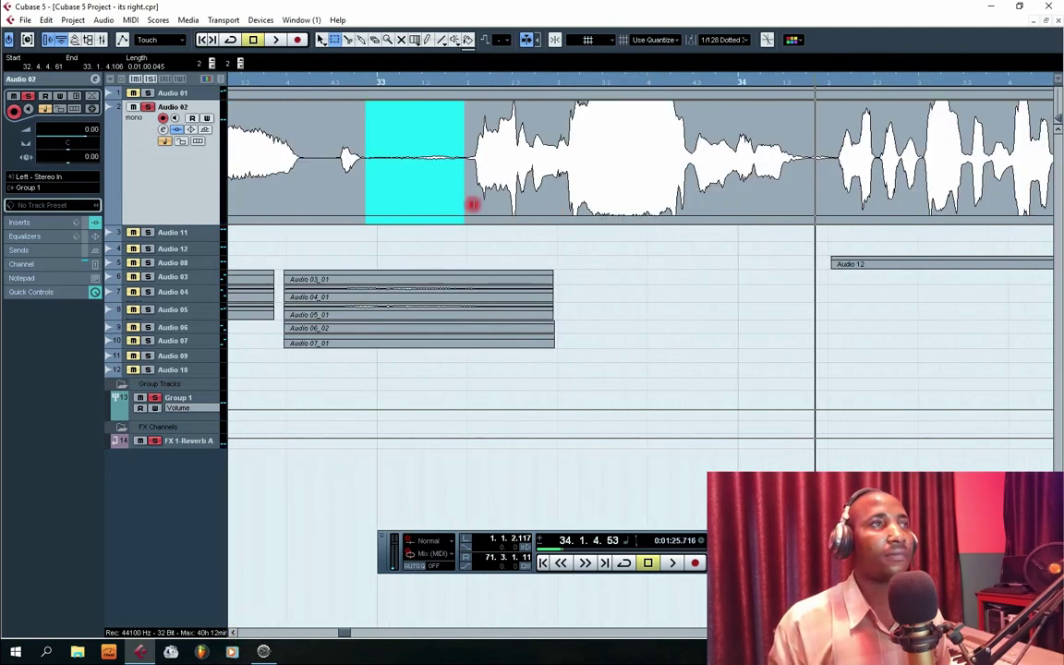
key(Delete)
click(530, 378)
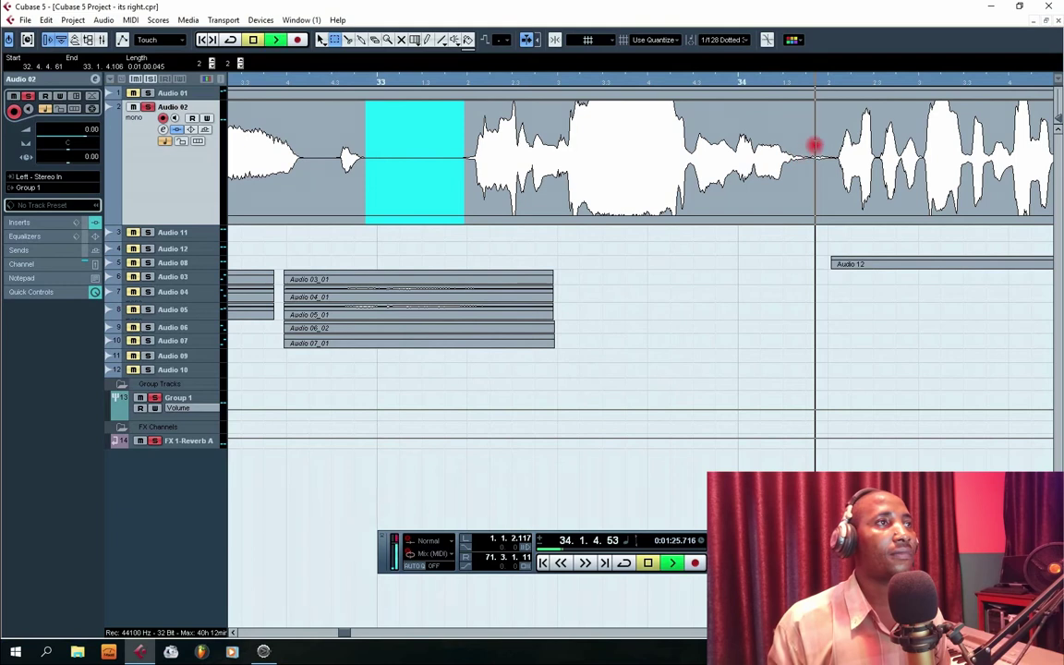
- Silence the gap on Audio 02 from about 34.1.4 to 34.2.1 with playback stopped, keeping the VariAudio data, and resume playback
drag(812, 155, 839, 170)
key(space)
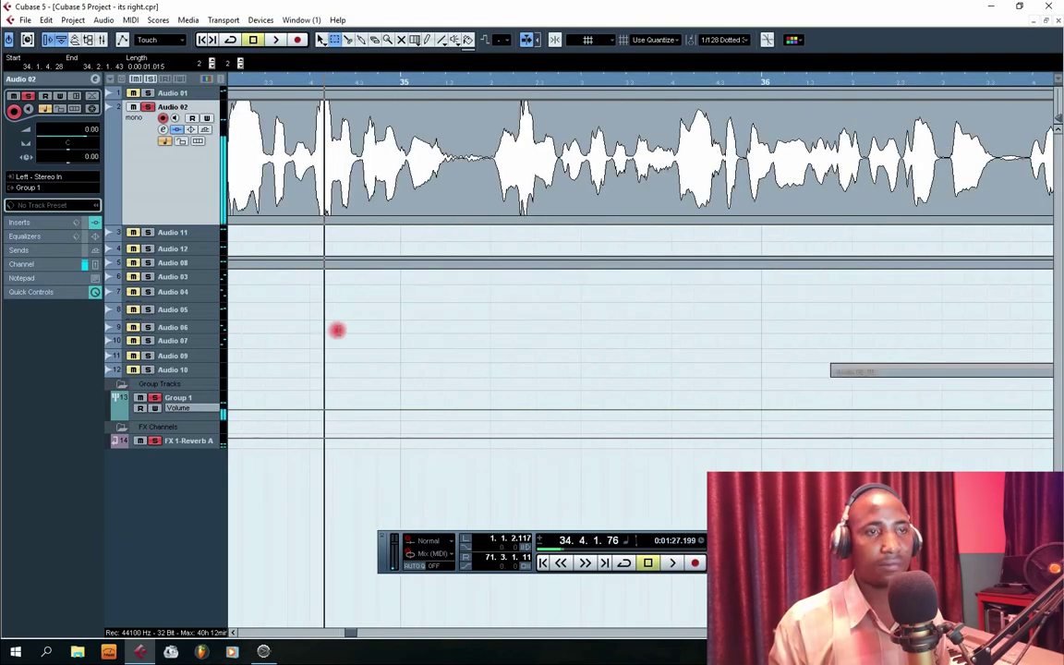
key(Delete)
click(522, 377)
key(space)
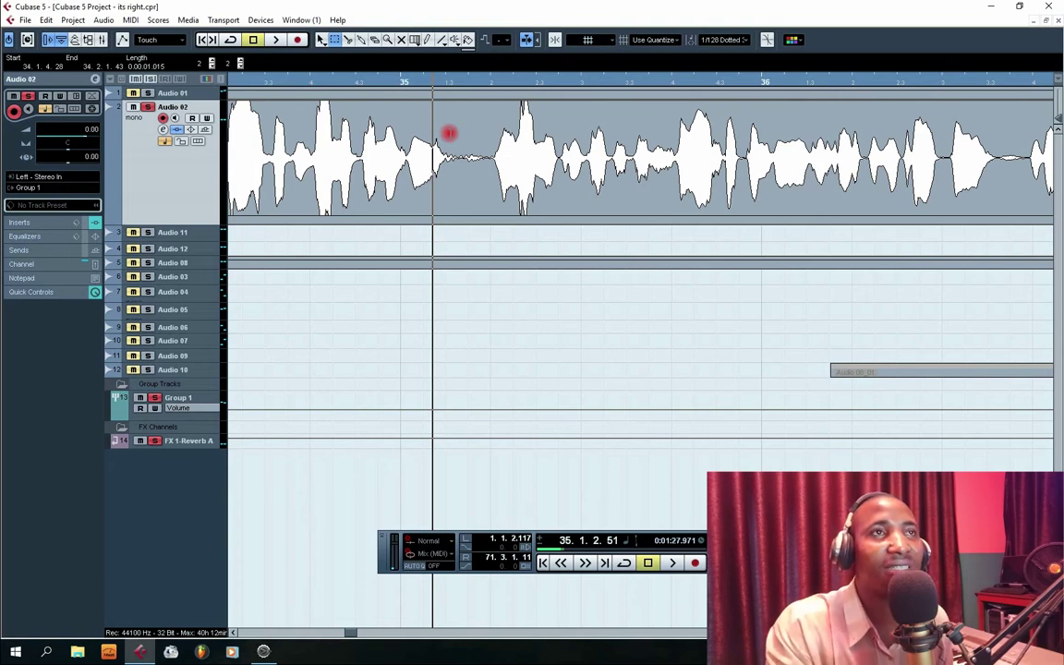
- Play Audio 02 from about 34.4.1, silence the gap from about 35.1.3 to 35.1.4, keeping the VariAudio data, and resume playback
click(316, 84)
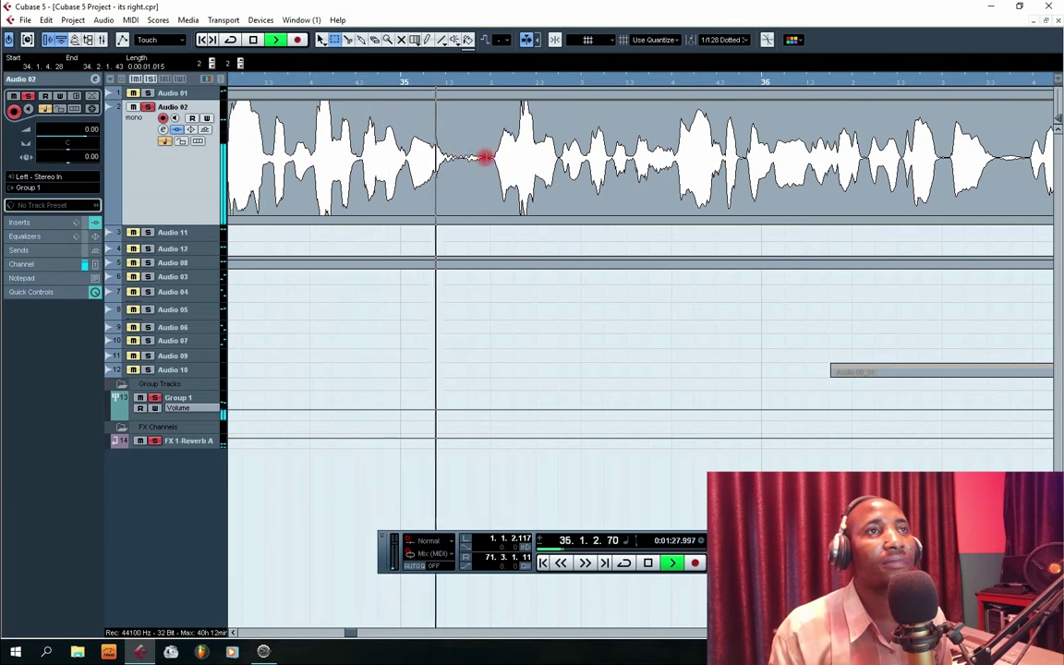
key(space)
drag(489, 155, 456, 183)
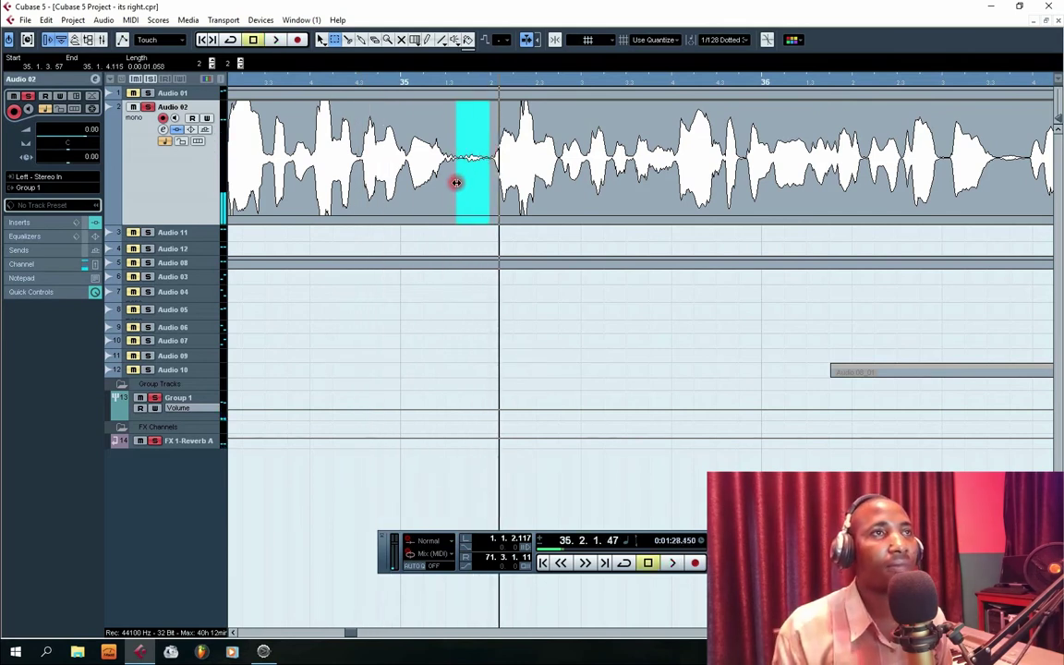
key(ctrl+shift+s)
click(533, 377)
key(space)
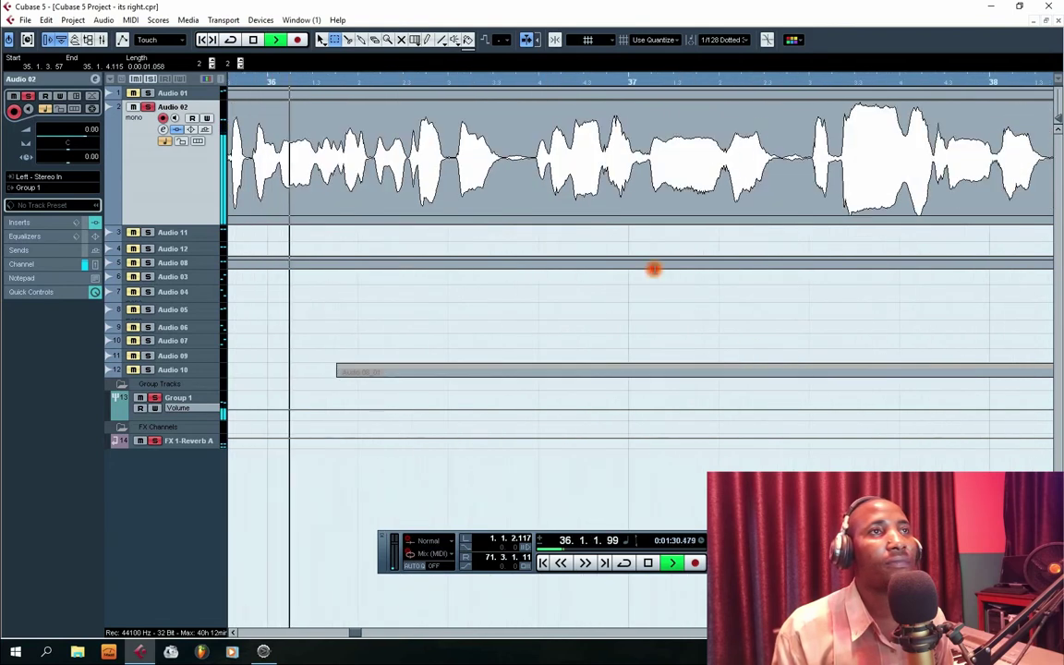
- Silence the gap on Audio 02 from about 36.3.3 to 36.3.4 with playback stopped, keeping the VariAudio data, and resume playback
drag(531, 157, 508, 182)
key(space)
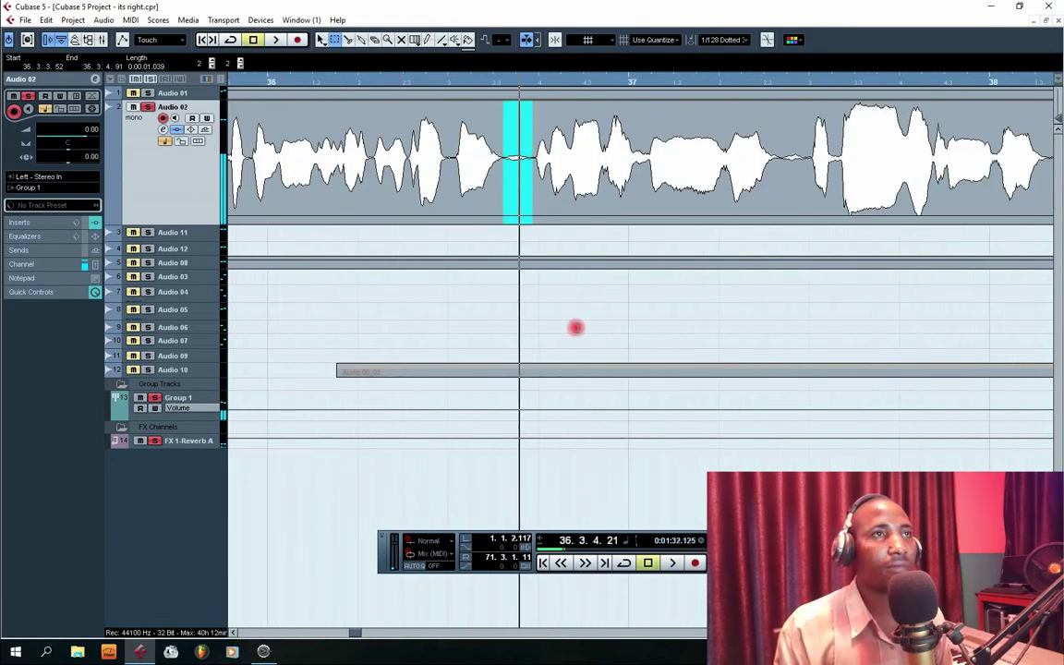
key(Delete)
click(566, 380)
key(space)
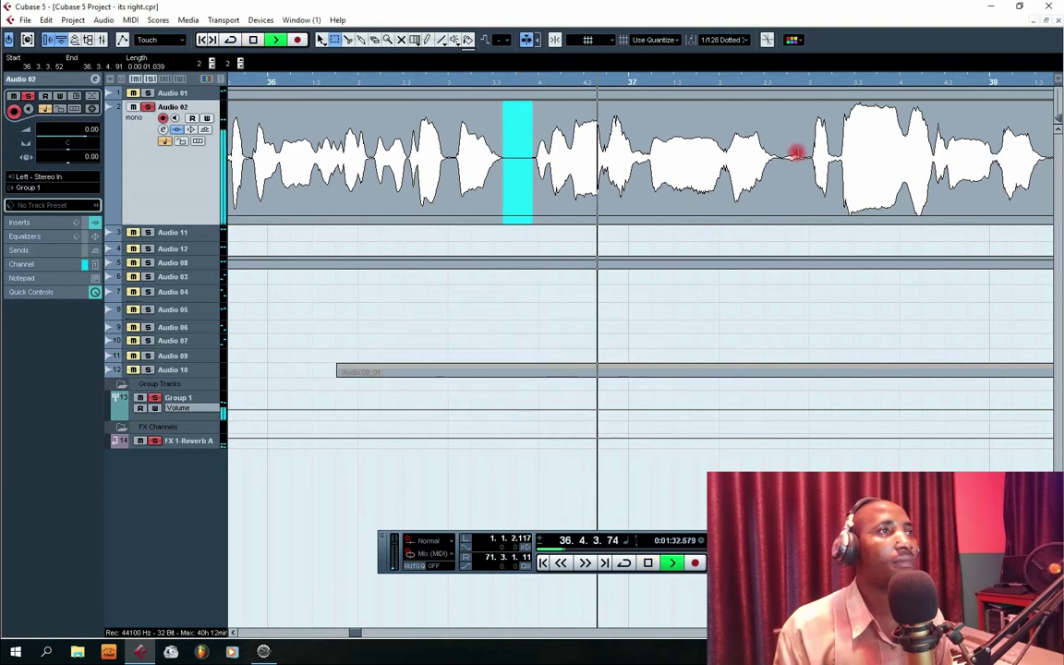
- Silence the gap on Audio 02 from about 37.2.3 to 37.2.4 during playback, keeping the VariAudio data
click(807, 158)
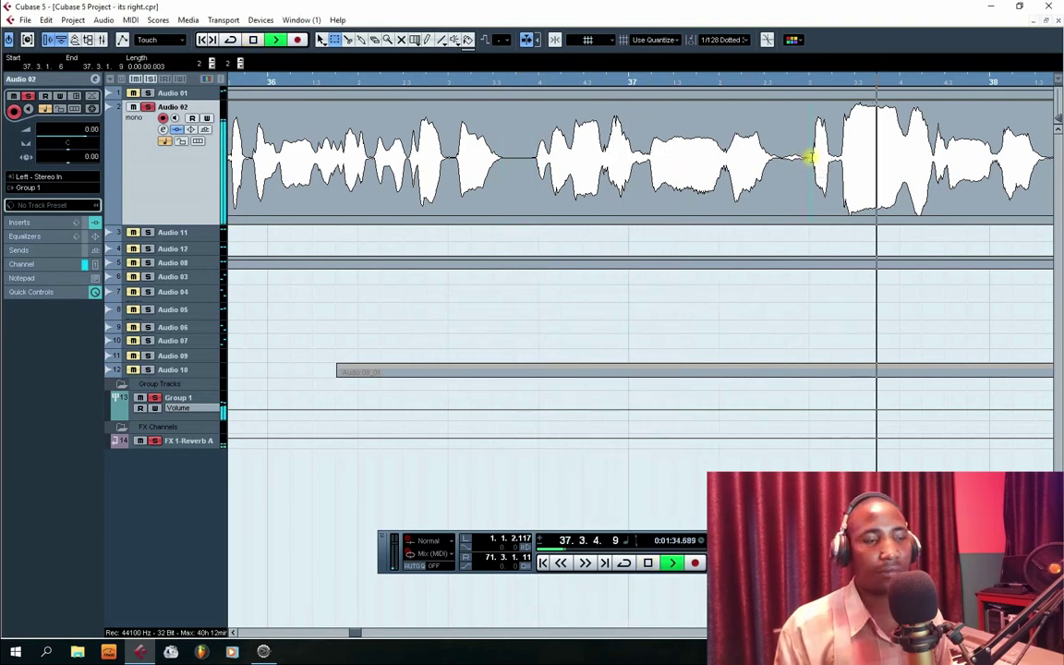
drag(807, 158, 777, 173)
key(Delete)
click(528, 376)
- Silence the gaps on Audio 02 from about 38.1.3 to 38.2.1 and 38.3.3 to 38.4.1 with playback stopped, keeping the VariAudio data
drag(407, 157, 366, 172)
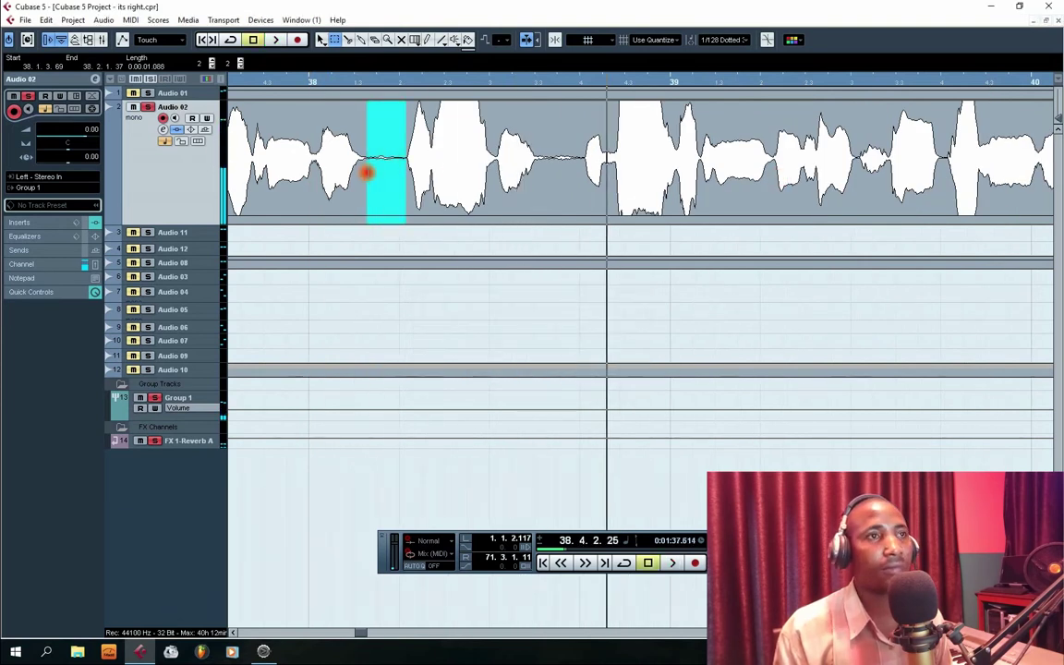
key(Delete)
click(536, 379)
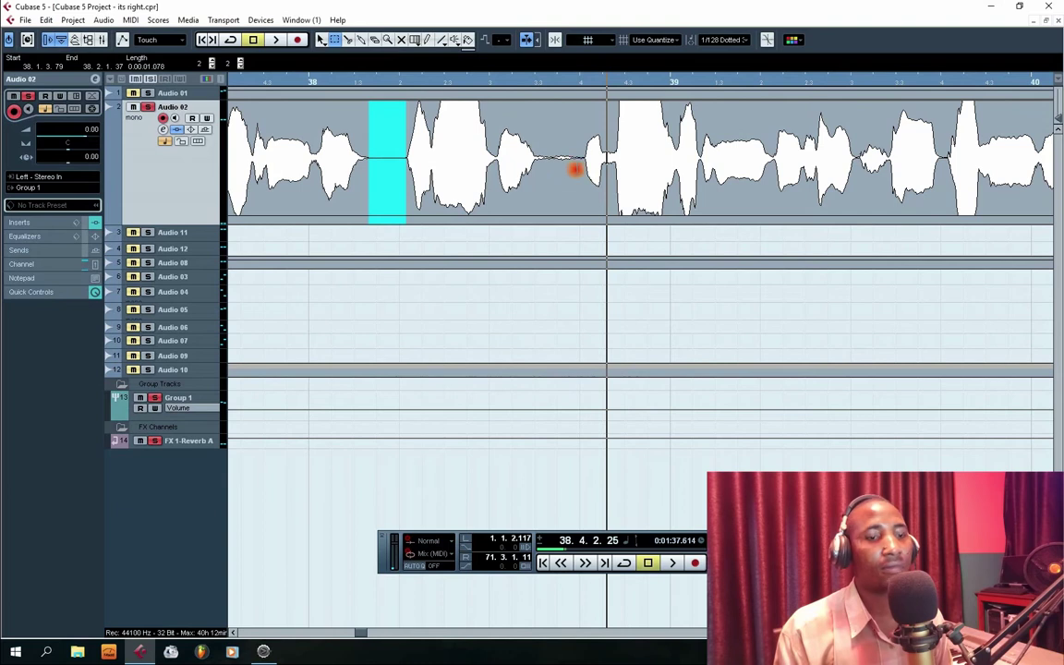
drag(582, 152, 550, 187)
key(Delete)
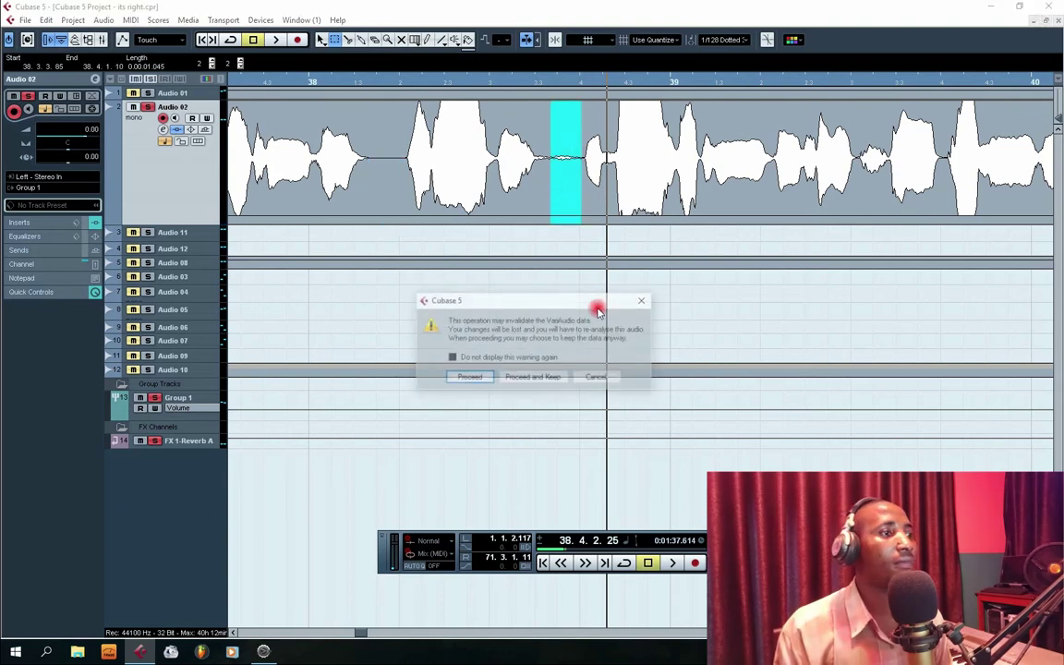
click(537, 376)
scroll(640, 277, right, 4)
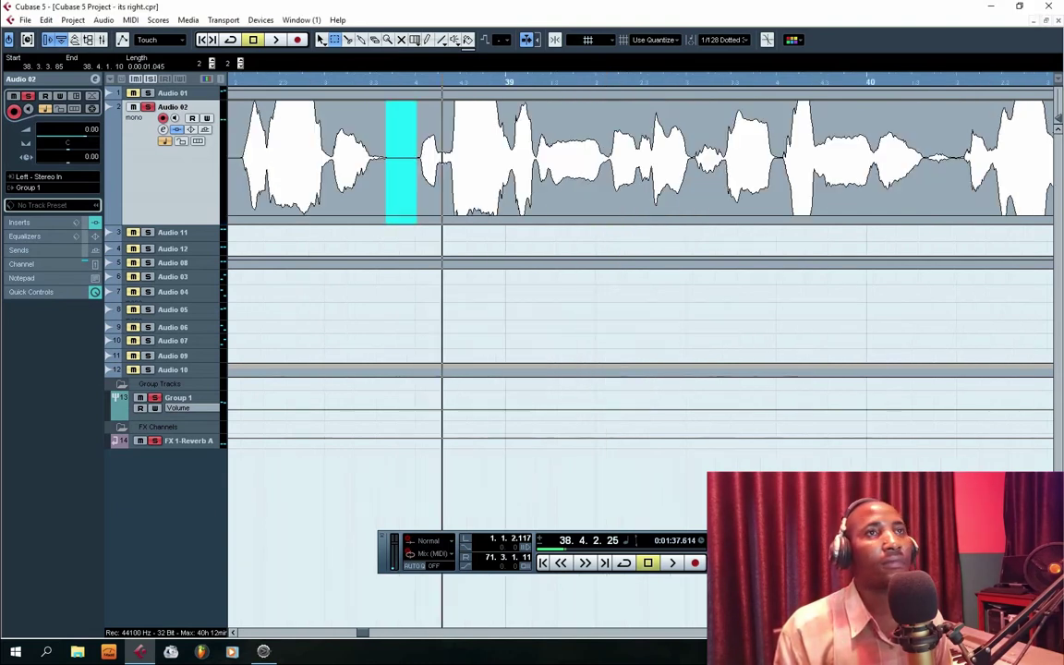
- Play Audio 02 from about 38.4.2, silence the gap from about 40.1.3 to 40.2.1, keeping the VariAudio data, and stop in bar 41
key(space)
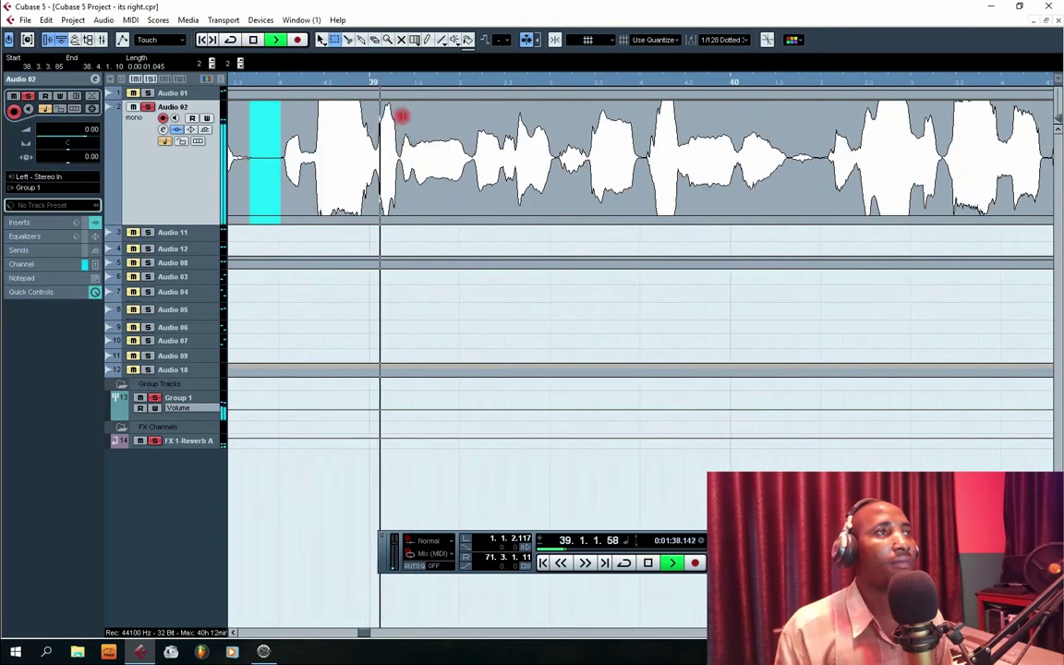
drag(825, 157, 790, 177)
key(Delete)
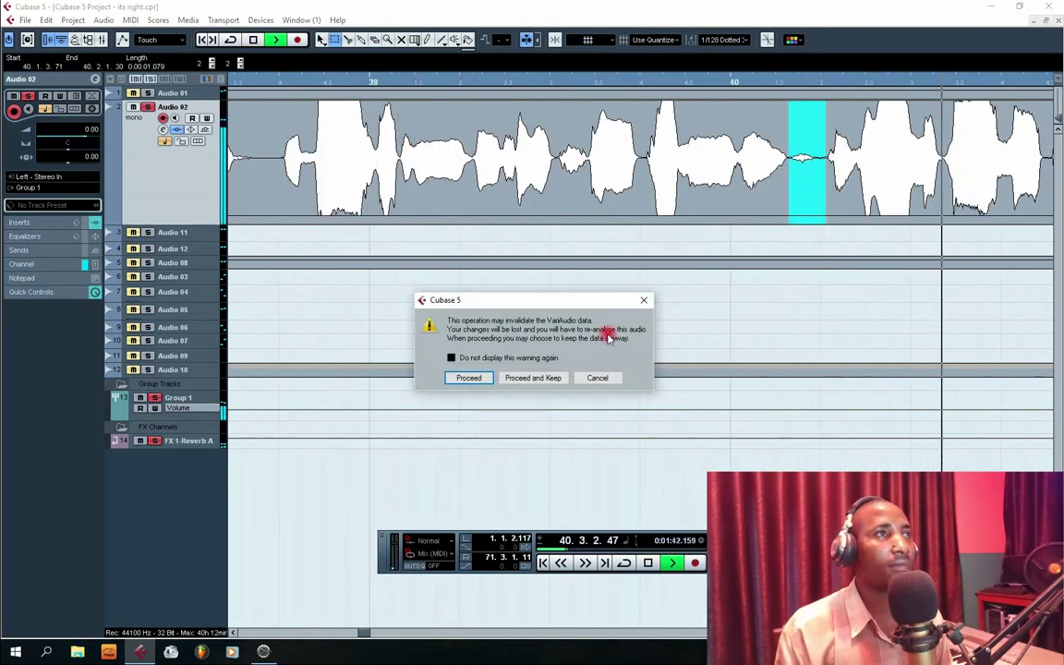
click(519, 381)
key(space)
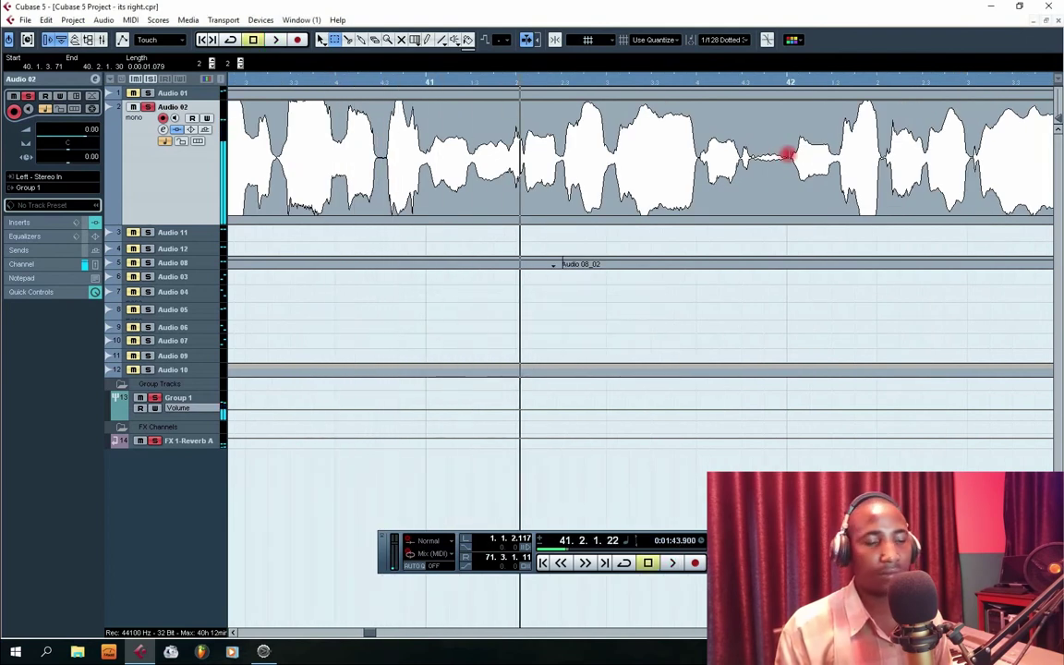
- Silence the gaps on Audio 02 from about 41.4.3 to 42.1.1 and 42.4.3 to 42.4.4, keeping the VariAudio data
drag(788, 155, 753, 178)
key(Delete)
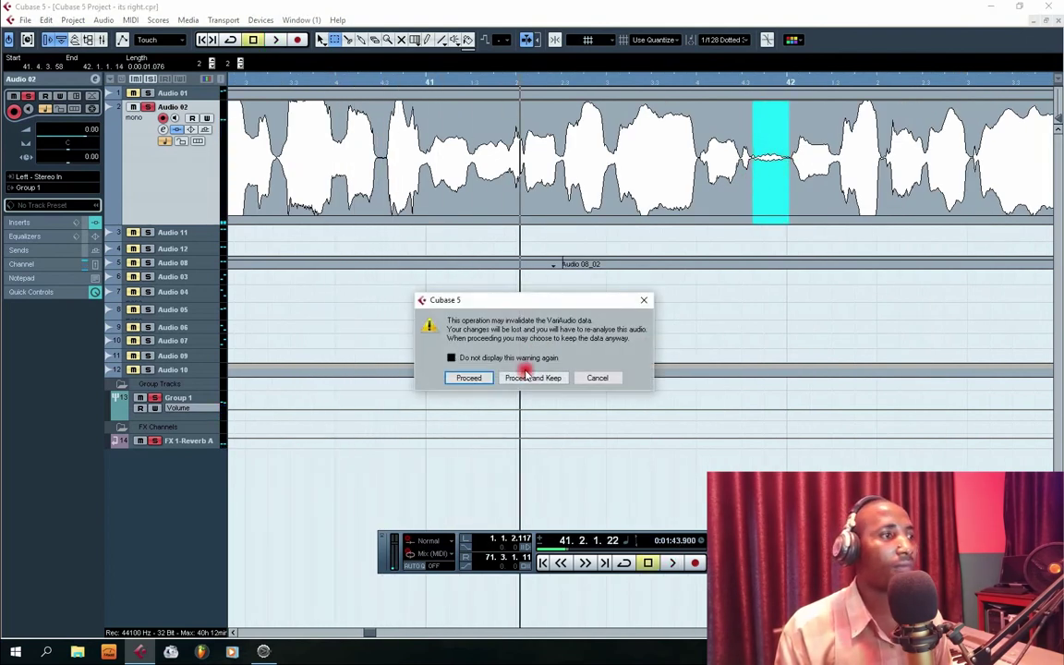
click(529, 375)
scroll(825, 415, right, 5)
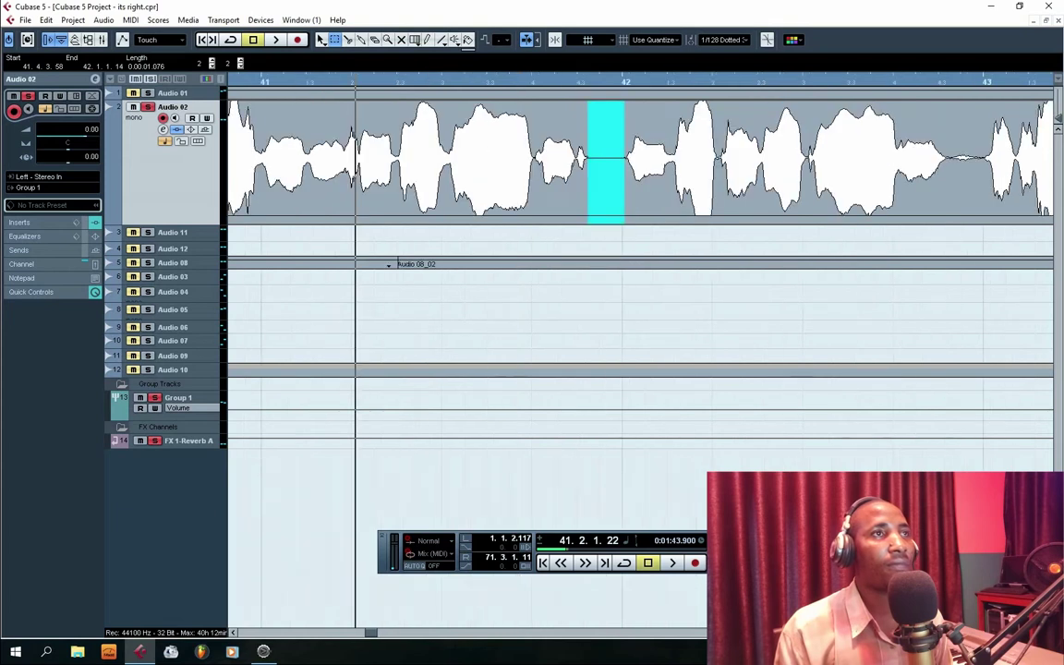
drag(649, 167, 624, 199)
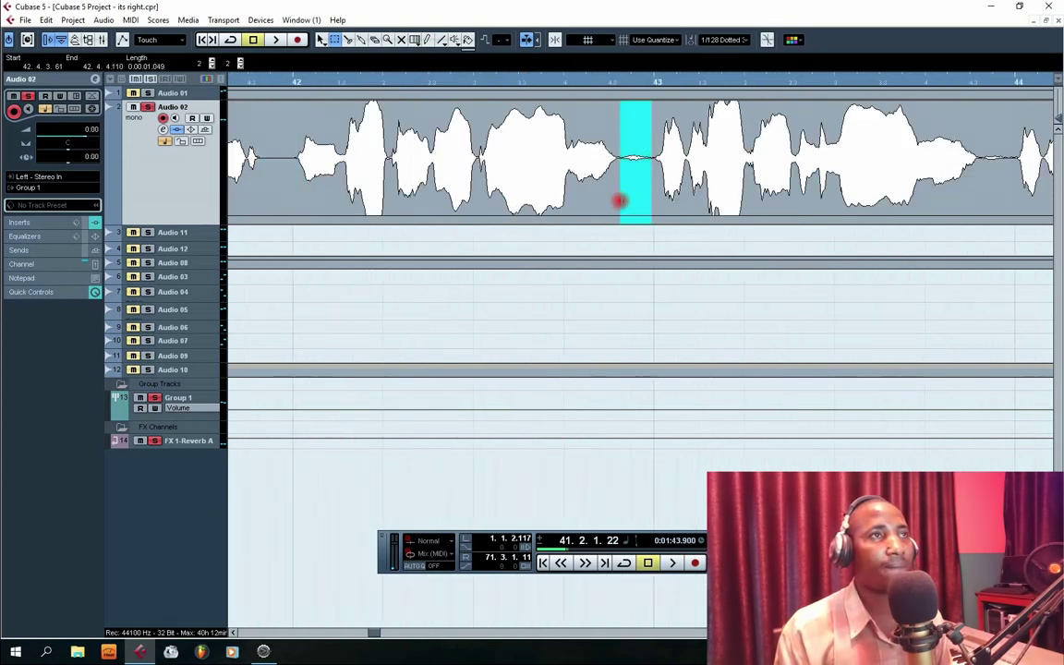
key(Delete)
click(534, 374)
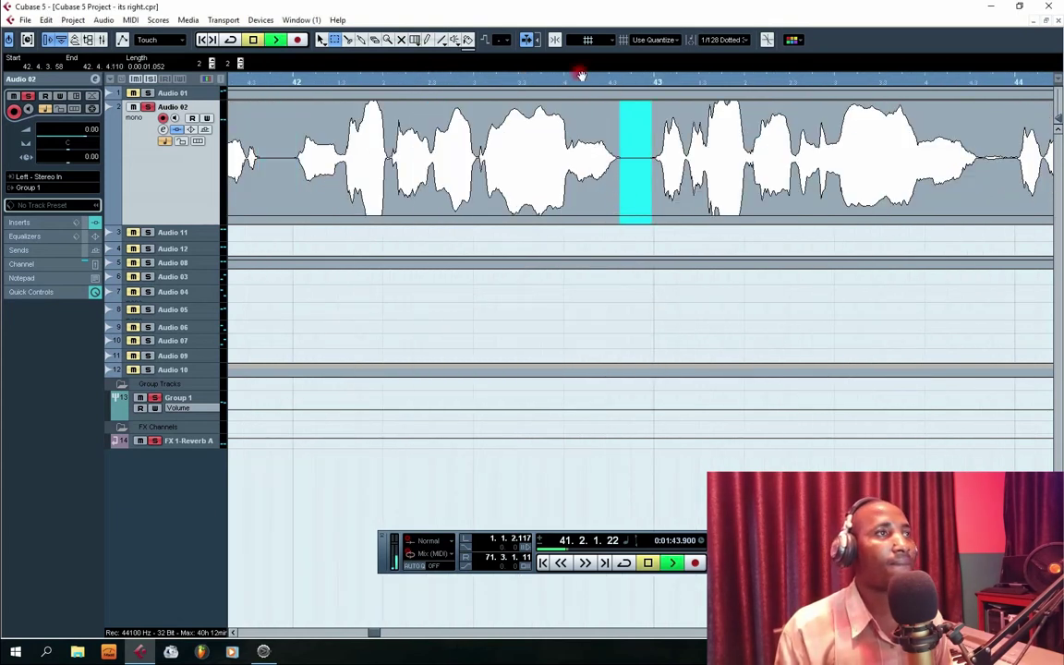
- Play Audio 02 from about 41.2.1, and silence the gap from about 43.4.3 to 44.1.1 during playback, keeping the VariAudio data
key(space)
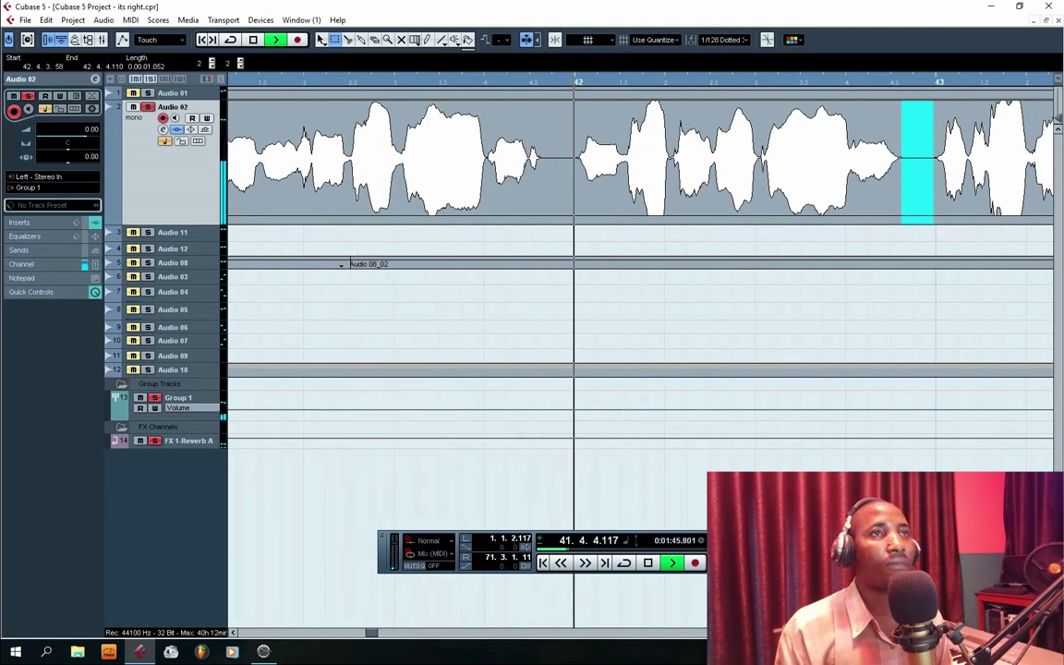
scroll(640, 157, right, 3)
drag(474, 169, 437, 182)
key(Delete)
click(544, 375)
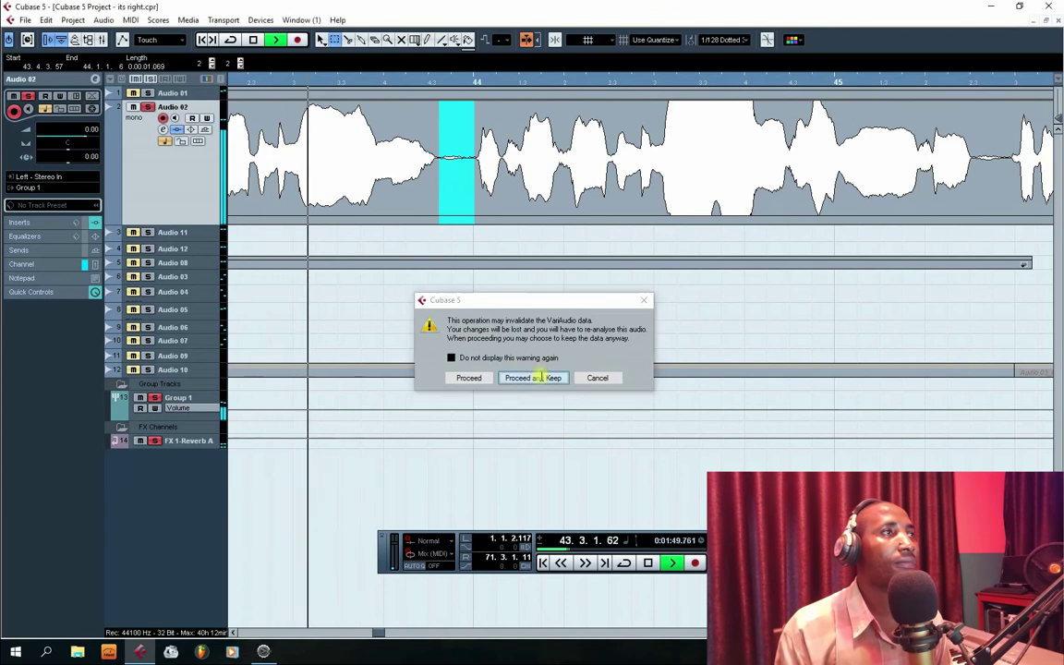
- Silence the gaps on Audio 02 from about 45.2.3 to 45.2.4 and 46.2.1 to 46.2.4 during playback, keeping the VariAudio data
drag(1009, 159, 991, 182)
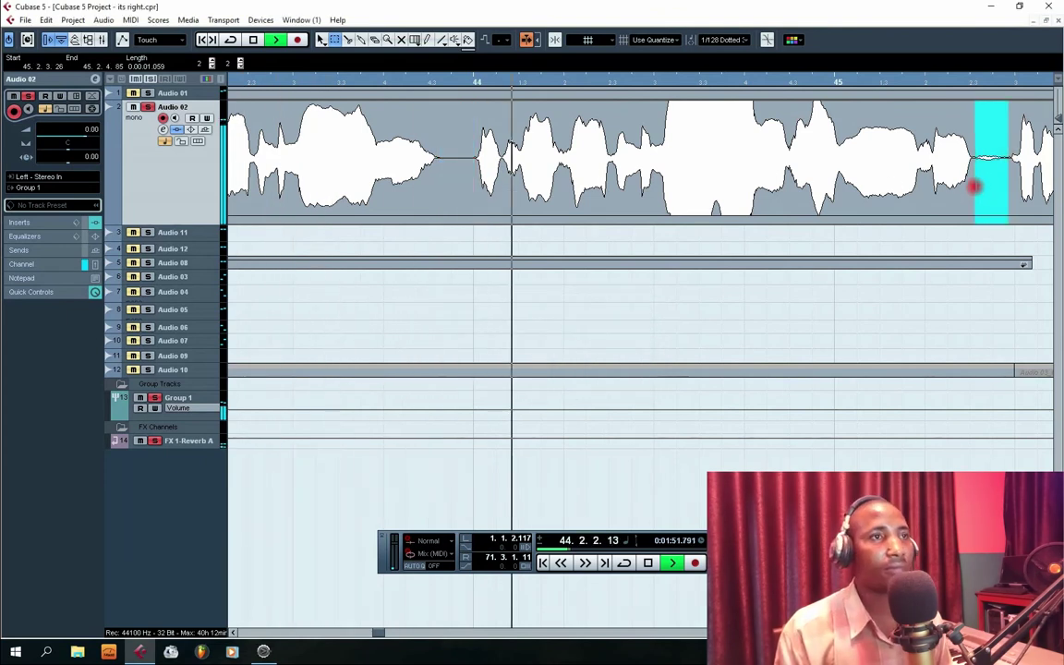
key(Delete)
click(536, 375)
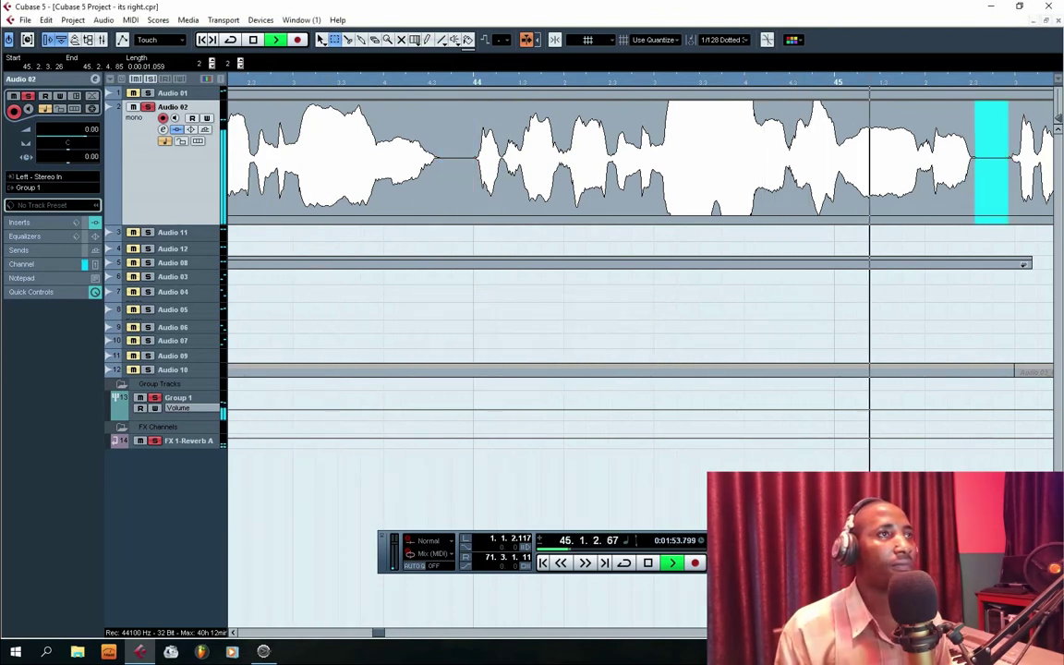
scroll(640, 277, right, 4)
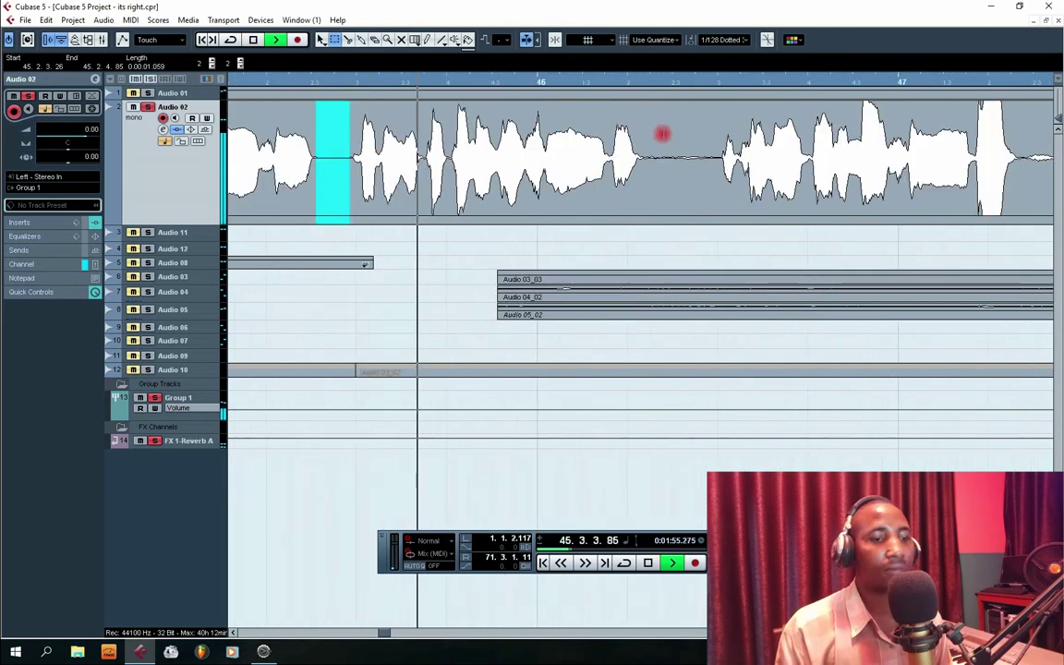
drag(647, 153, 715, 167)
key(Delete)
click(565, 378)
- Silence the gap on Audio 02 from about 47.2.2 to 47.2.4 during playback, keeping the VariAudio data
drag(1028, 162, 696, 174)
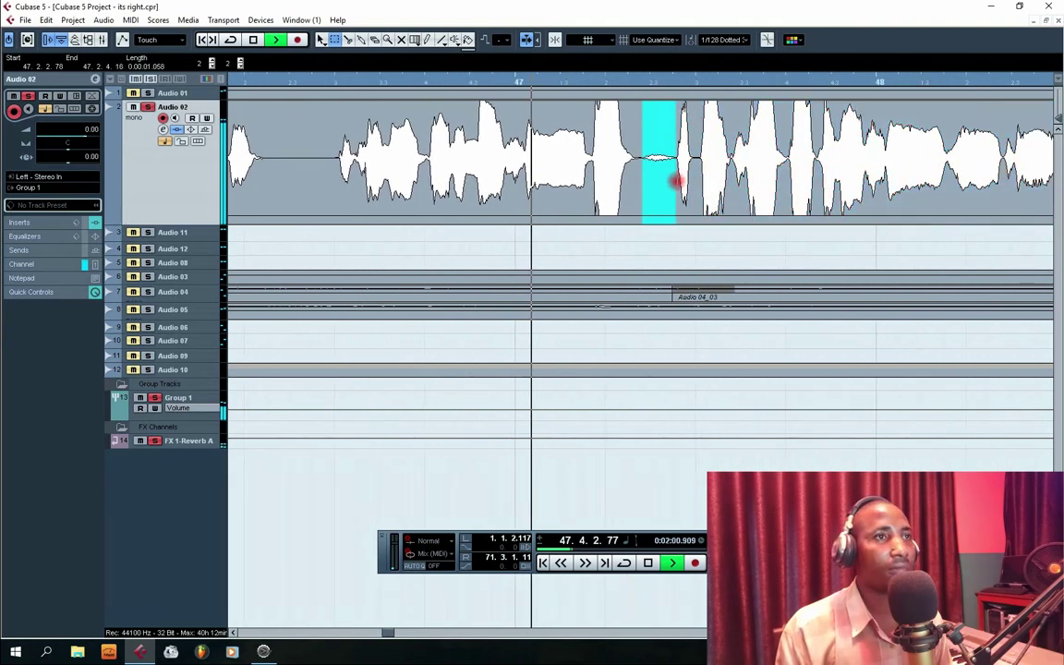
key(Delete)
click(544, 374)
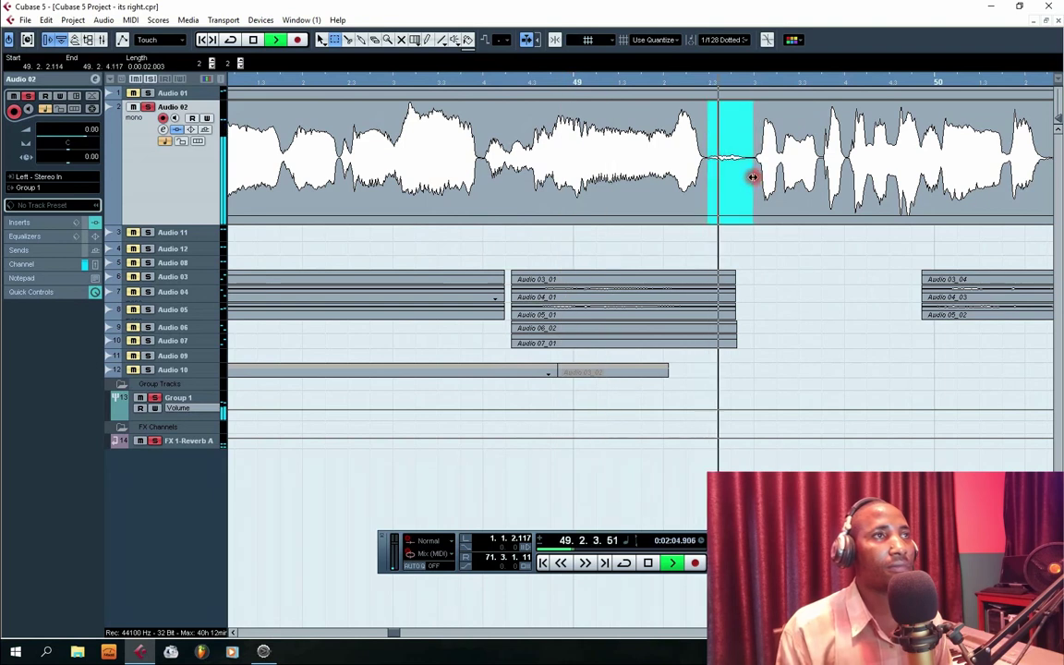
- Silence the gaps on Audio 02 from about 49.2.2 to 49.2.4 and 50.2.2 to 50.3.1, keeping the VariAudio data
key(space)
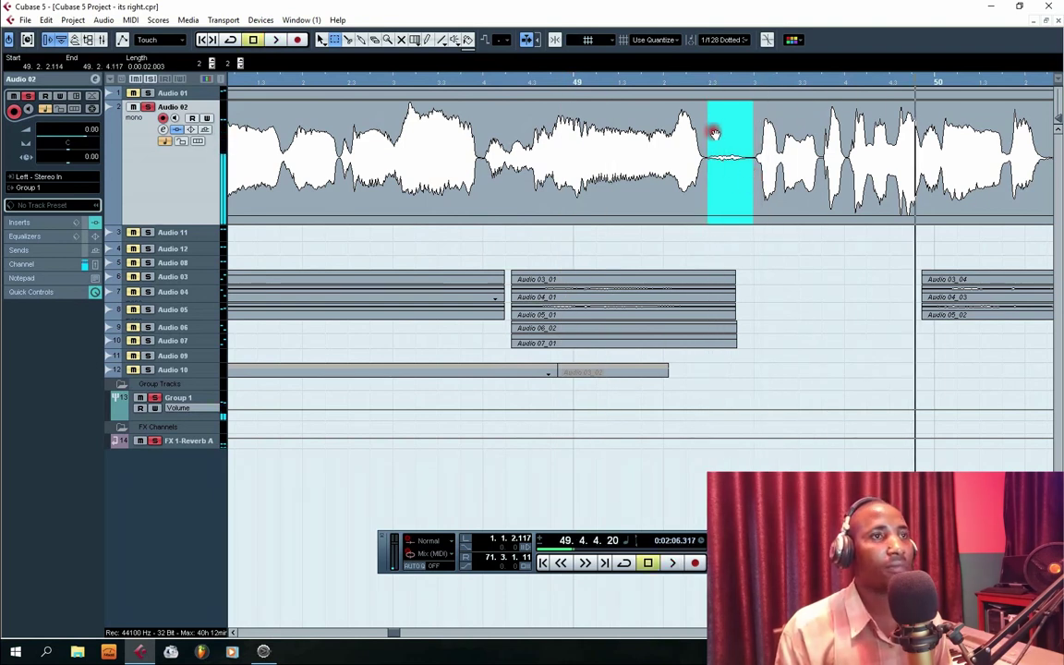
key(Delete)
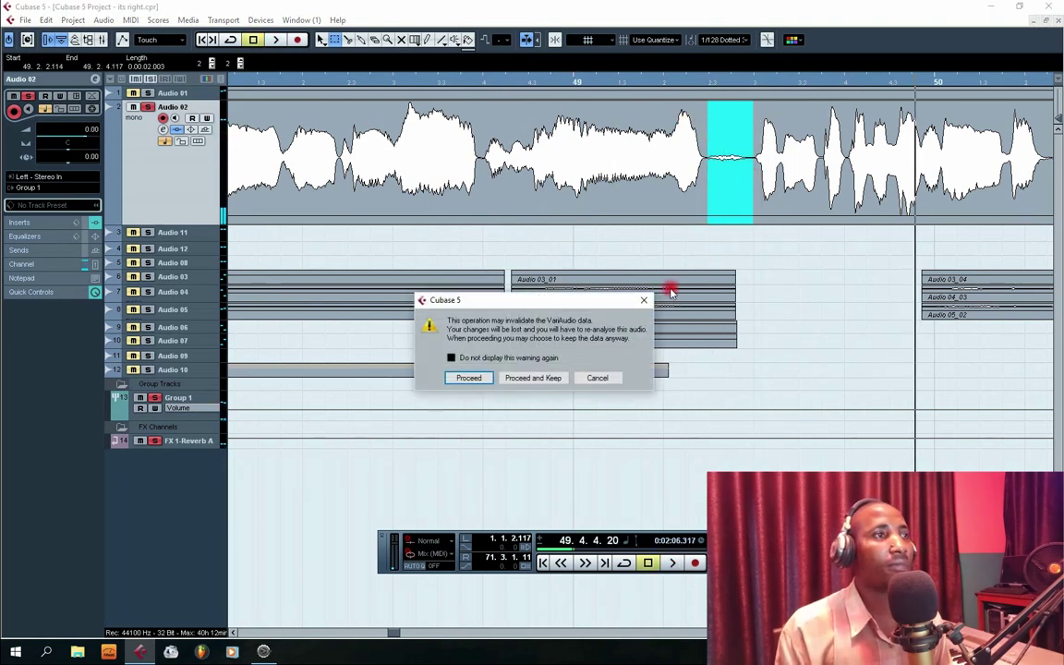
click(533, 378)
key(space)
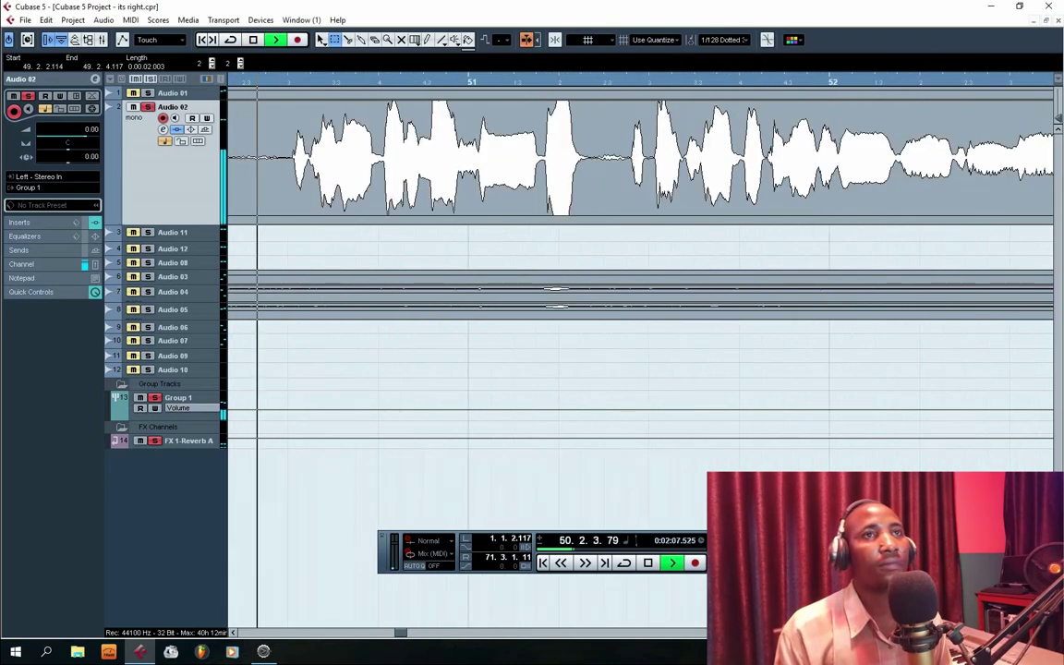
drag(291, 158, 378, 180)
key(Delete)
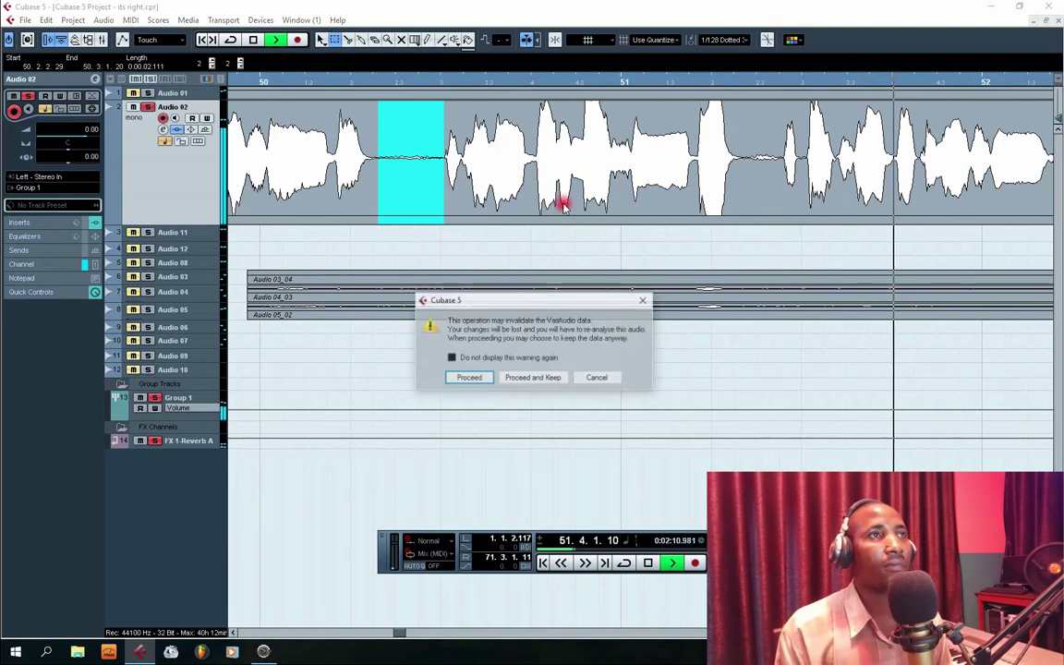
click(542, 380)
- Silence the gaps on Audio 02 from about 52.4.4 to 53.1.3 and 54.1.3 to 54.2.1 during playback, keeping the VariAudio data
drag(665, 150, 741, 171)
key(space)
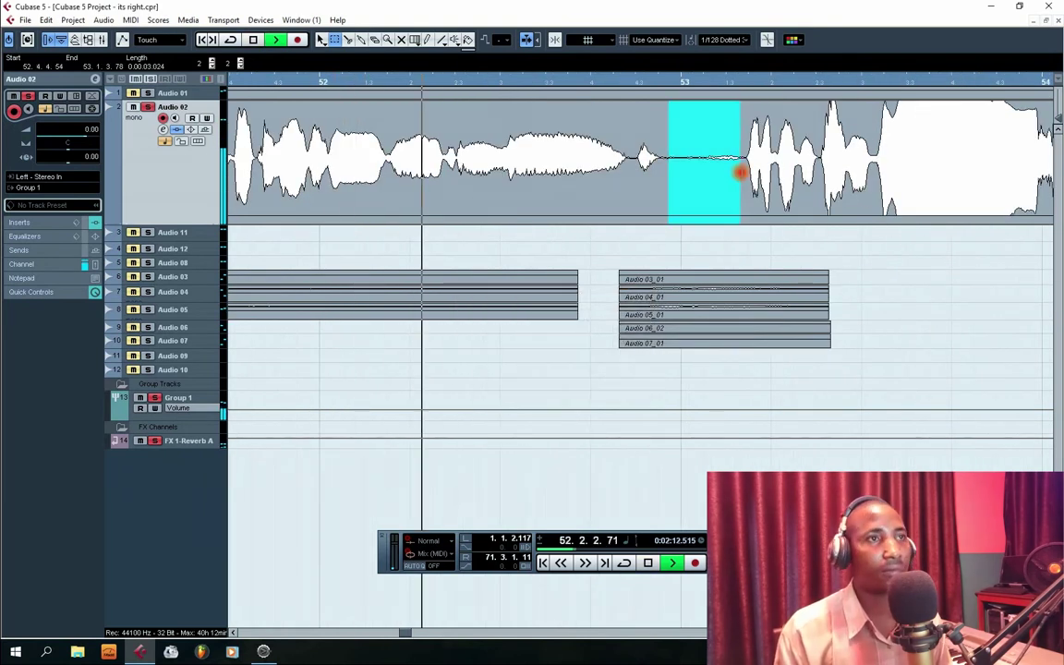
key(Delete)
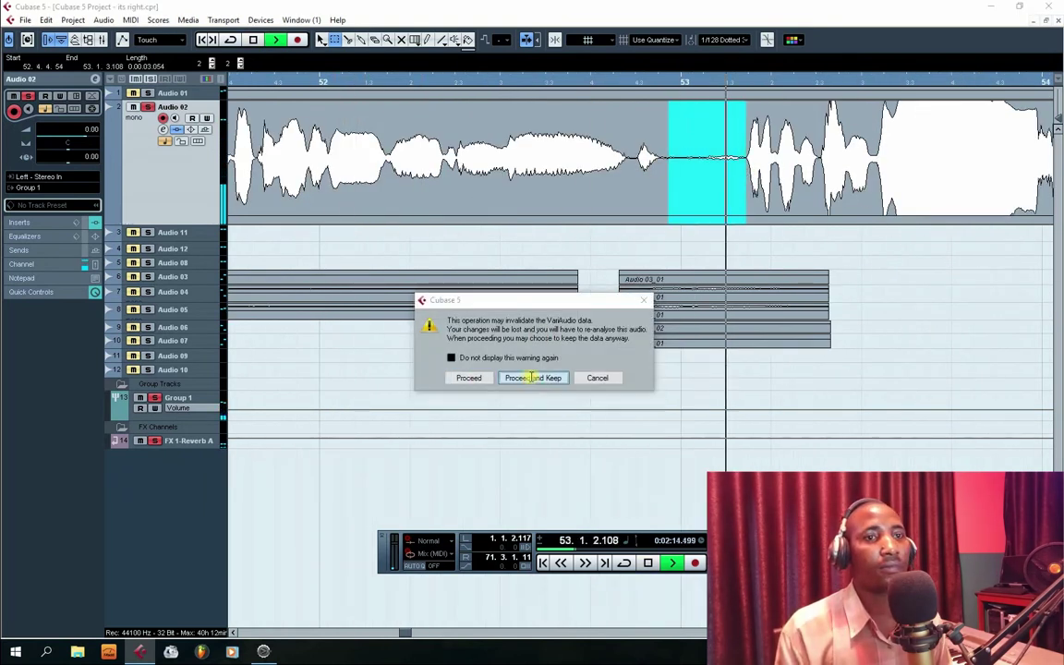
click(532, 378)
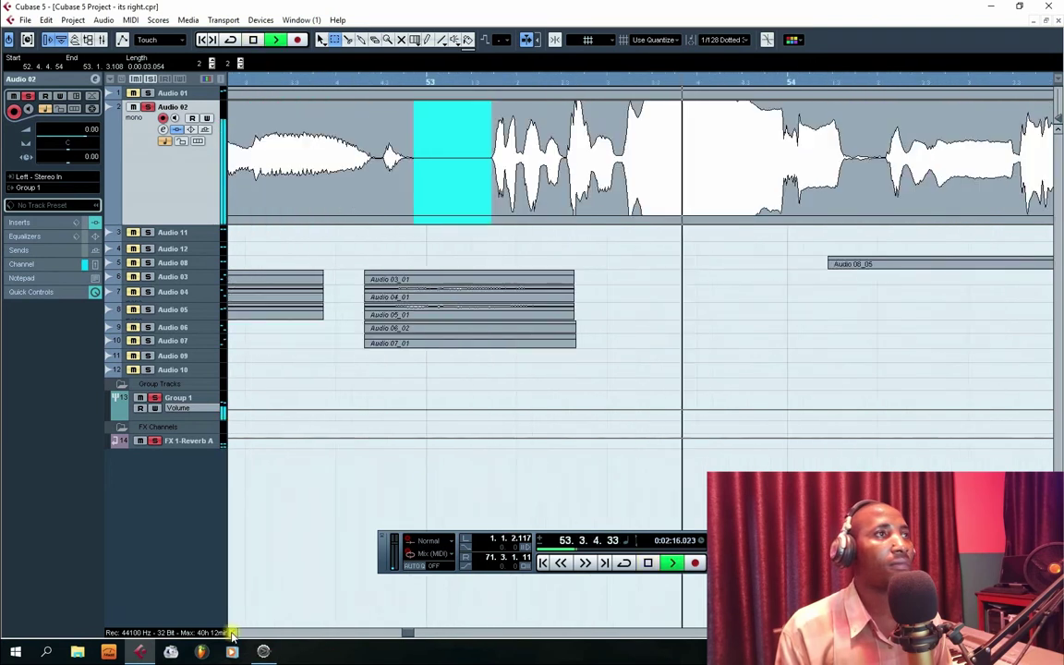
drag(852, 155, 879, 168)
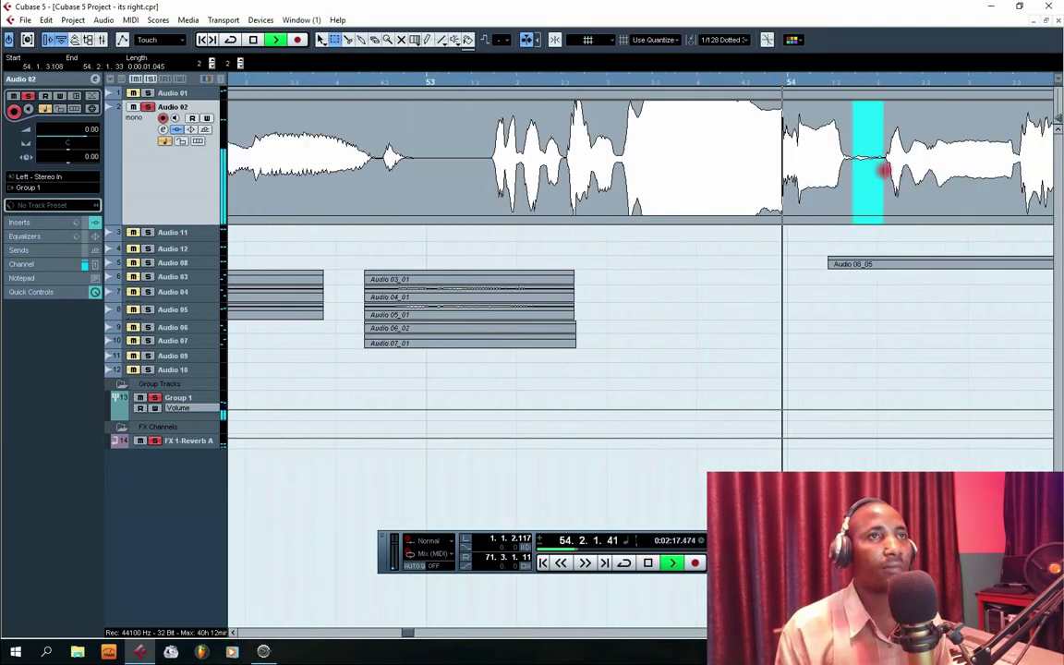
key(Delete)
click(525, 377)
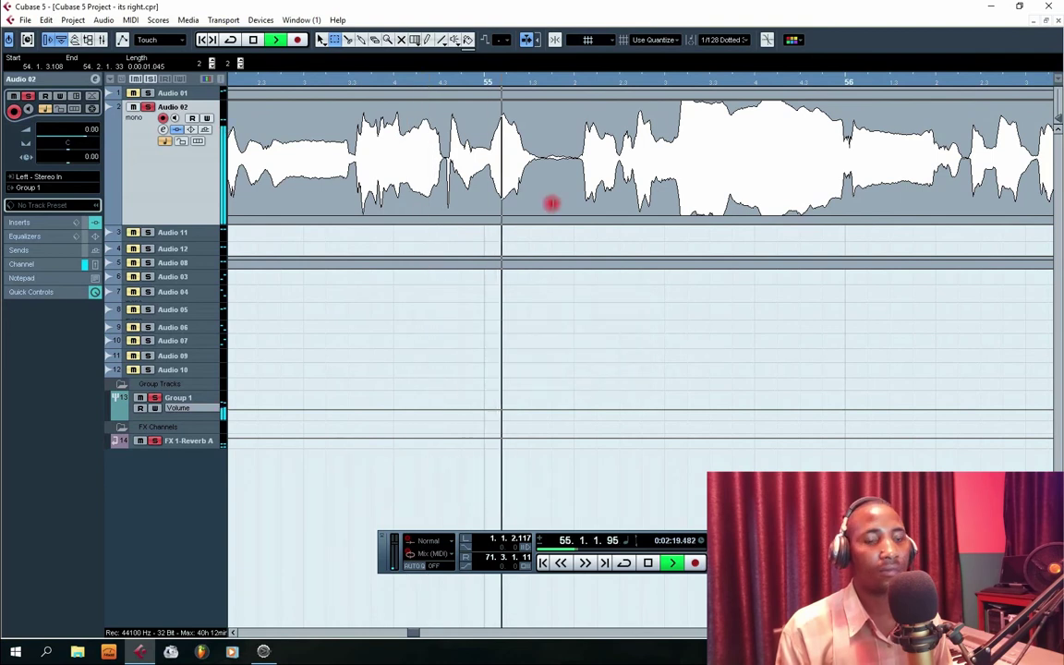
- Stop playback and silence the gaps on Audio 02 from about 55.1.3 to 55.2.1 and 57.2.3 to 57.3.1, keeping the VariAudio data
key(space)
drag(544, 157, 572, 173)
key(Delete)
click(526, 377)
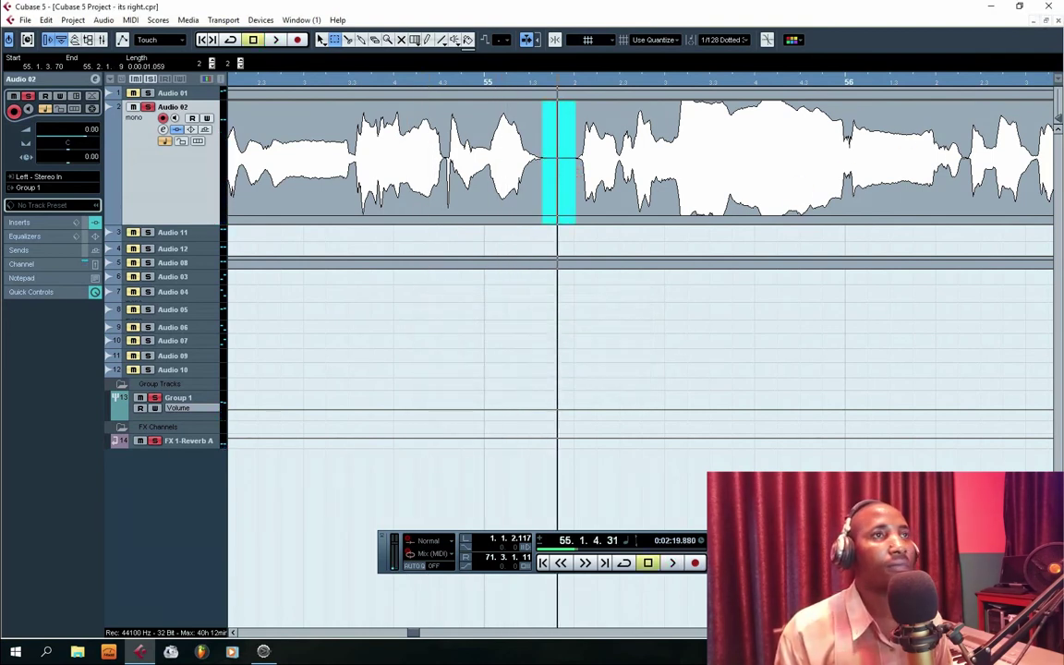
scroll(552, 169, right, 6)
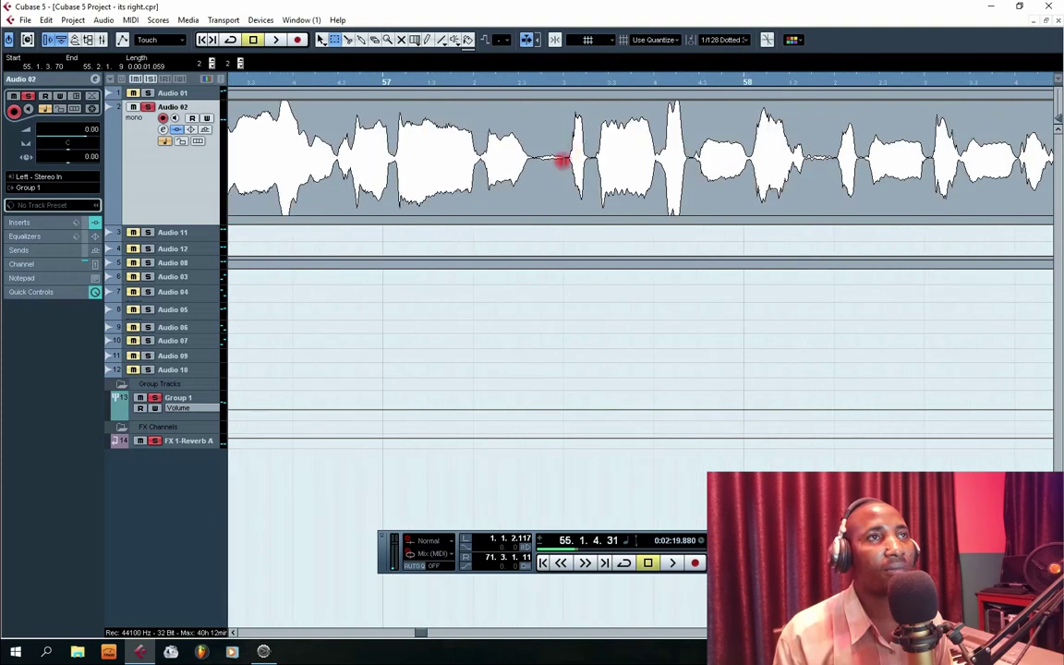
drag(567, 155, 530, 188)
key(Delete)
click(552, 372)
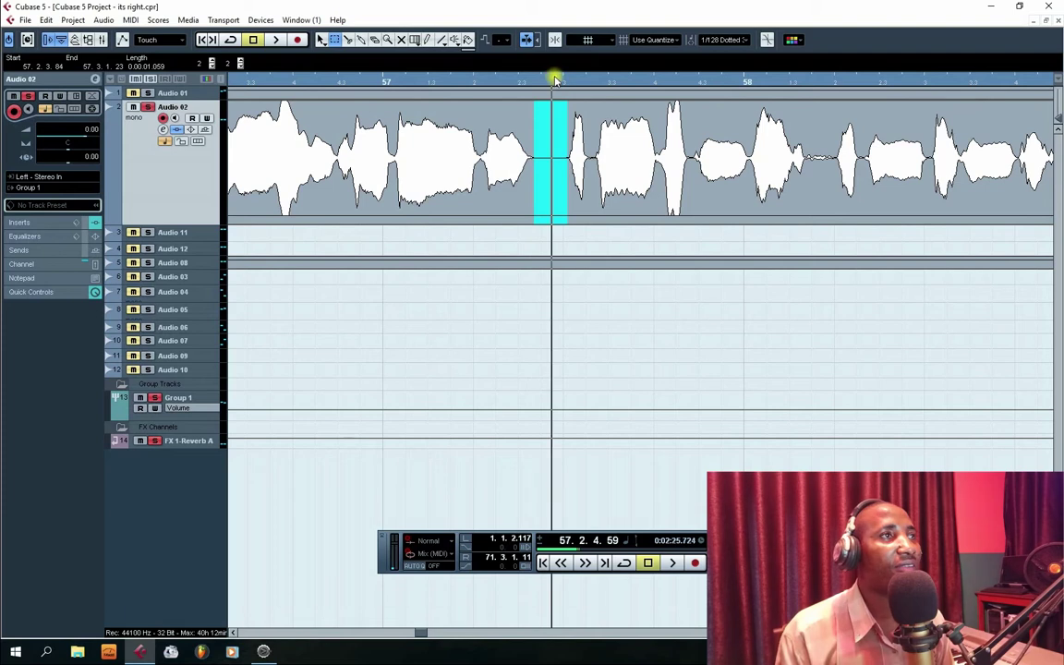
- Silence the gaps on Audio 02 from about 58.1.3 to 58.2.1 and 59.2.3 to 59.3.1, keeping the VariAudio data
key(space)
drag(807, 157, 836, 168)
key(Delete)
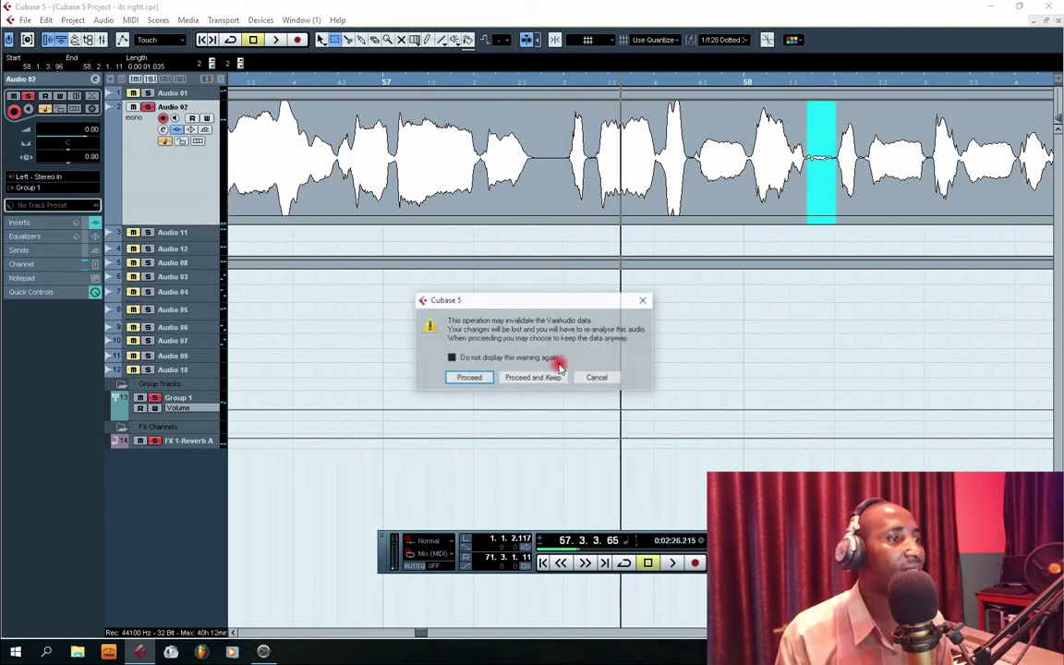
click(552, 374)
scroll(571, 121, right, 3)
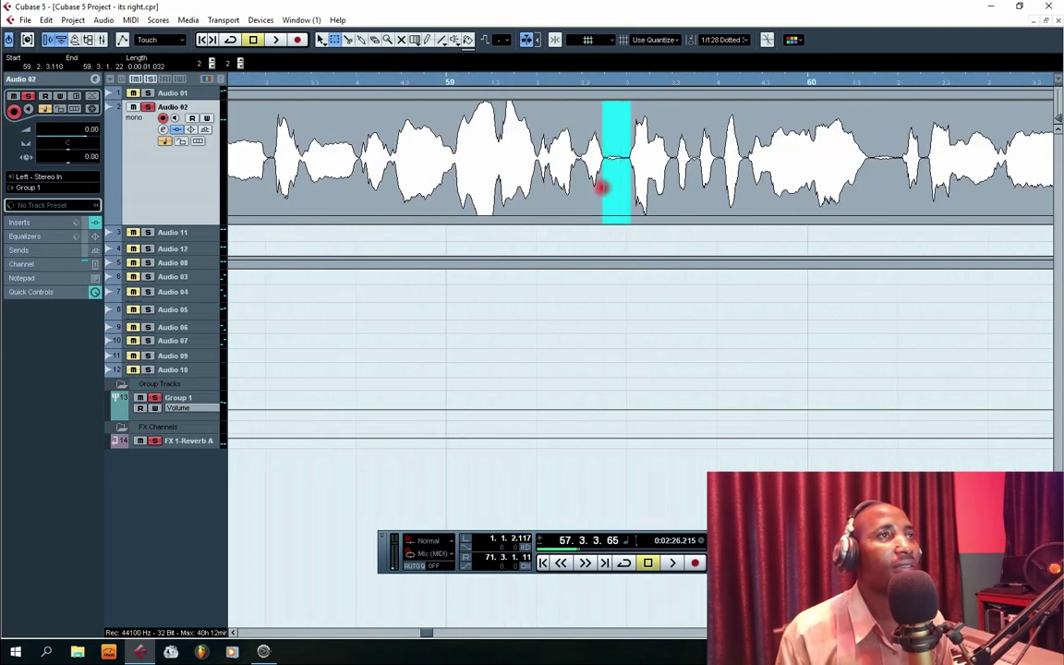
key(Delete)
click(541, 379)
key(Delete)
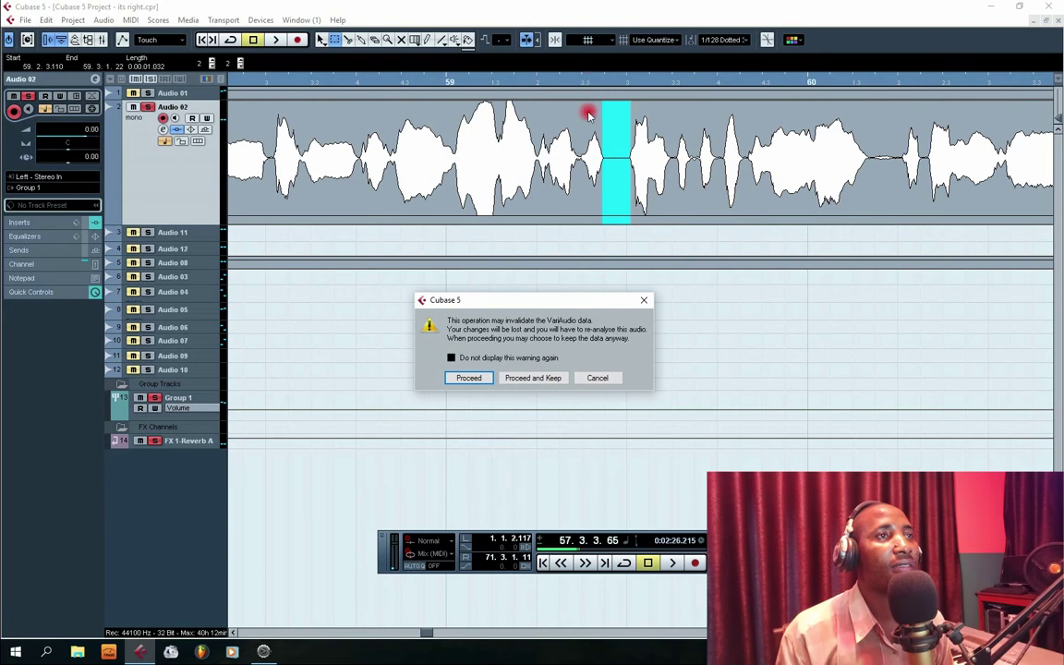
click(594, 369)
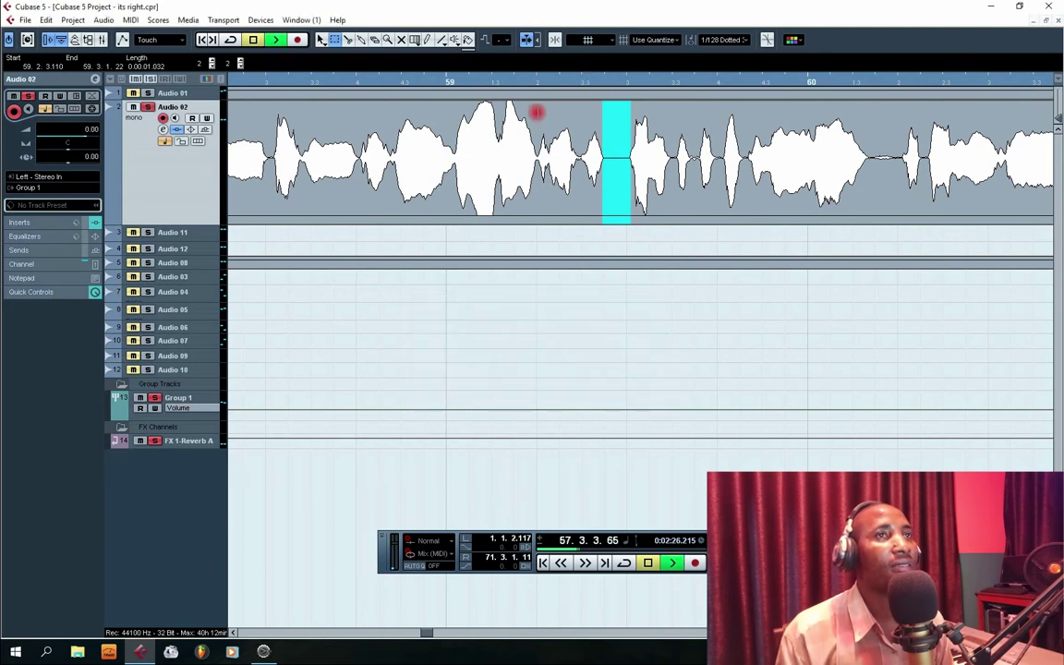
- Play on through Audio 02, stop, and silence the gap from about 60.1.3 to 60.2.1, keeping the VariAudio data
key(space)
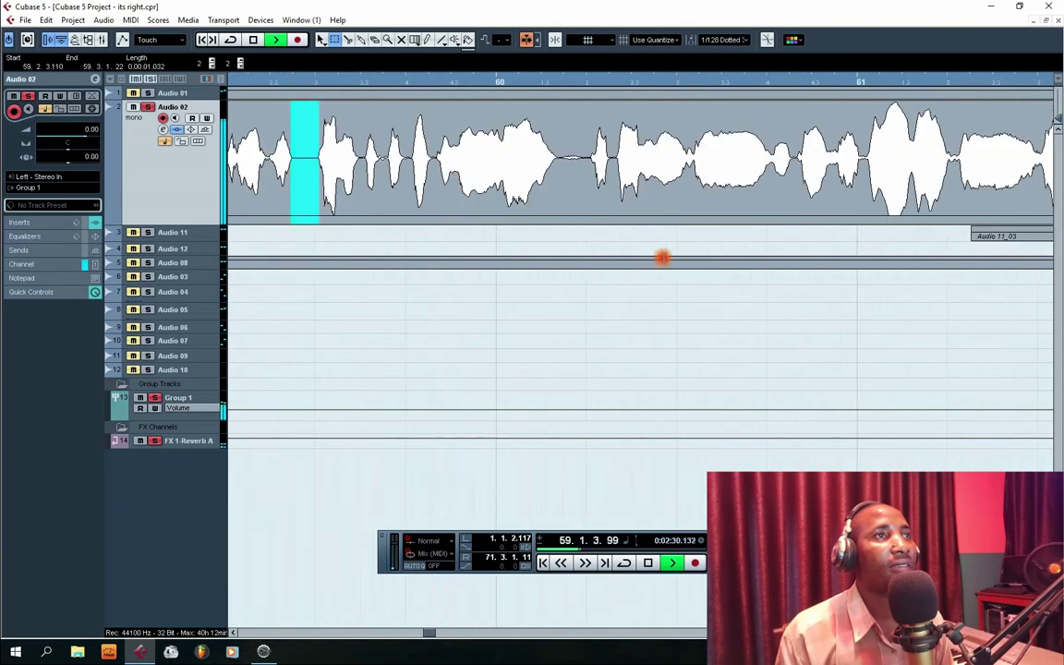
key(space)
drag(685, 155, 657, 185)
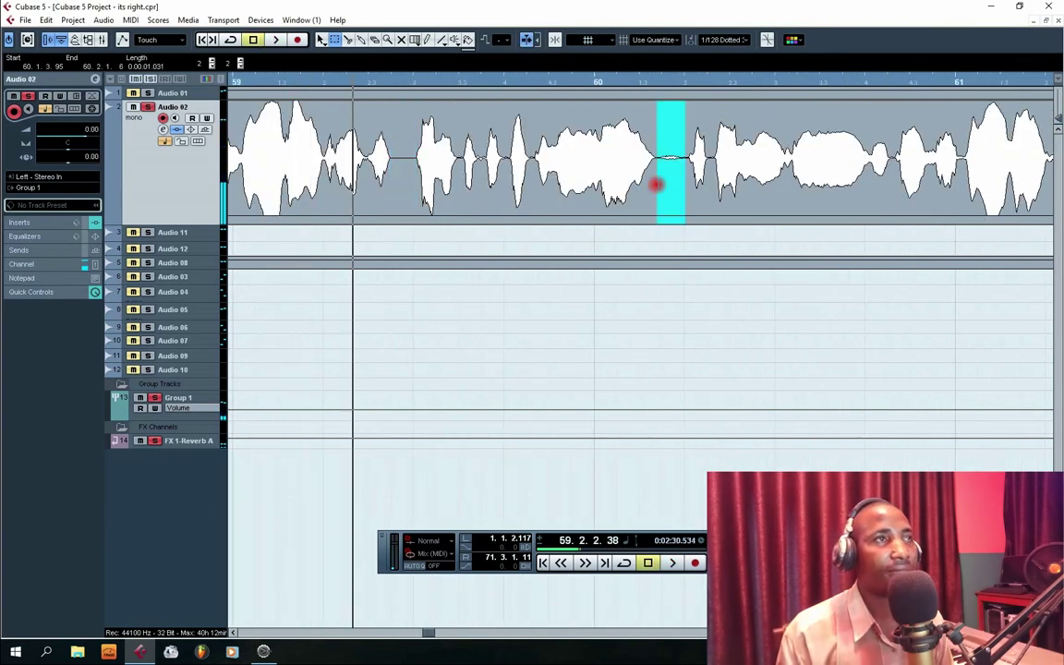
key(Delete)
click(537, 375)
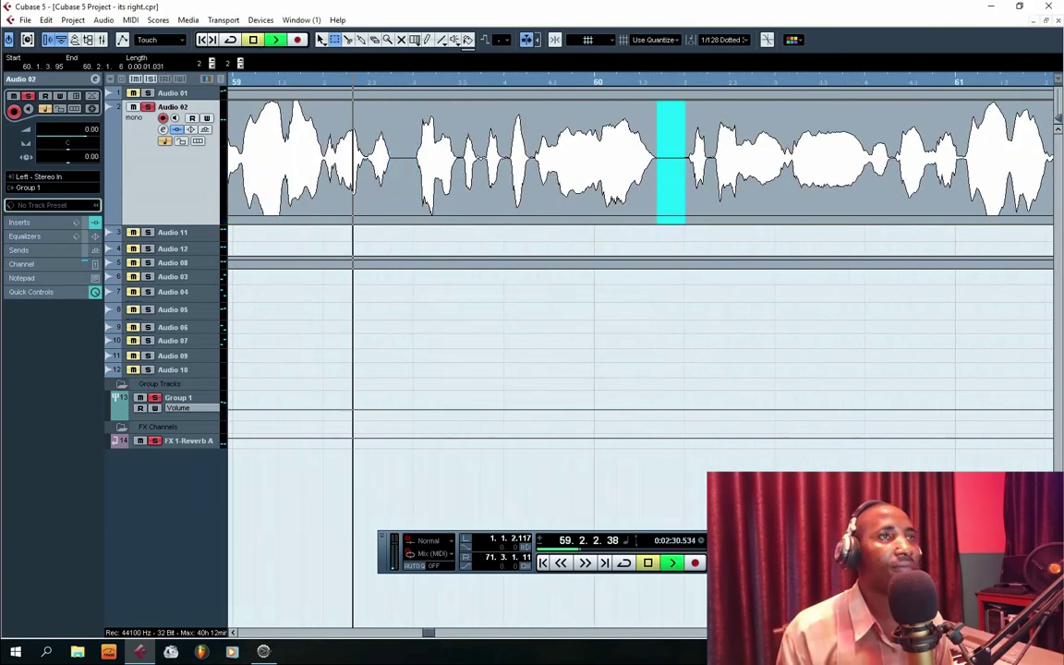
- Silence the long gap on Audio 02 from about 61.3.4 to 62.4.1, keeping the VariAudio data
scroll(637, 137, right, 4)
click(637, 137)
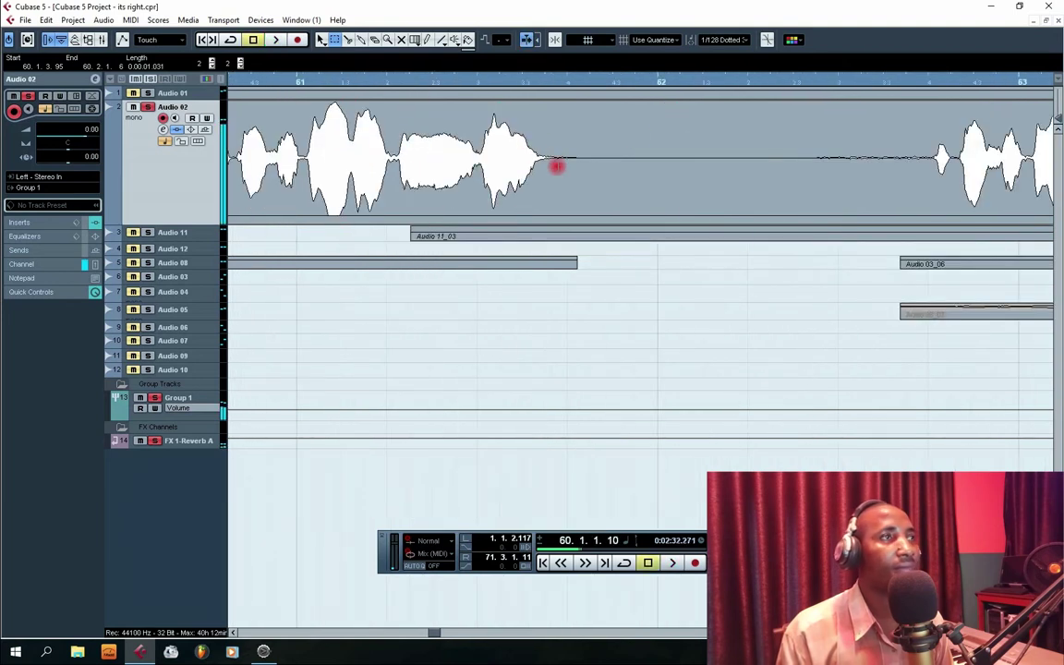
drag(557, 166, 947, 194)
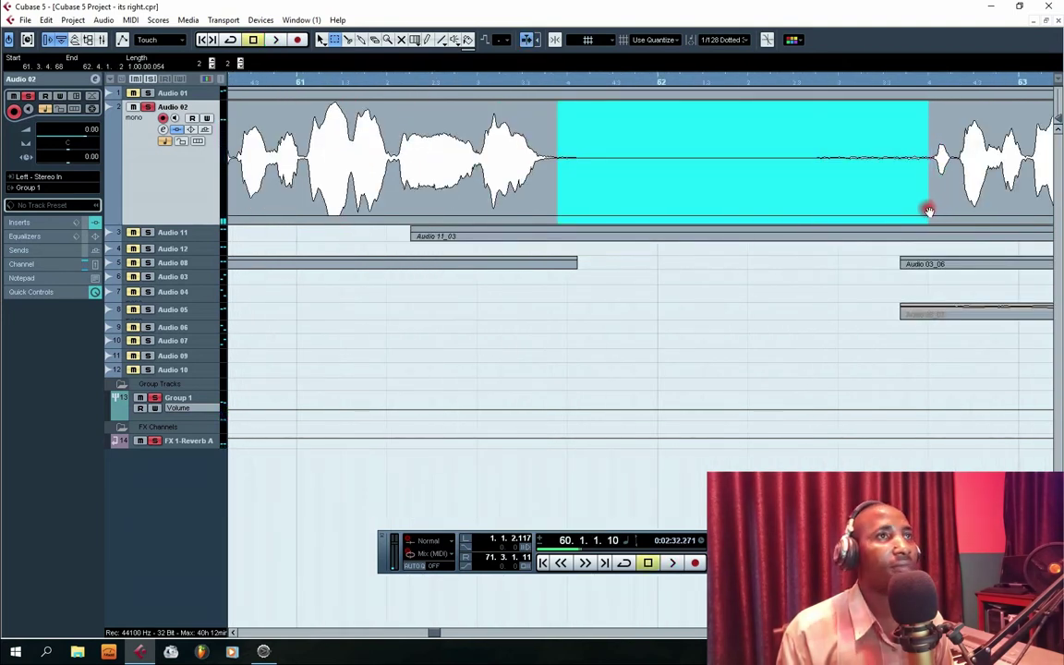
key(Delete)
click(545, 378)
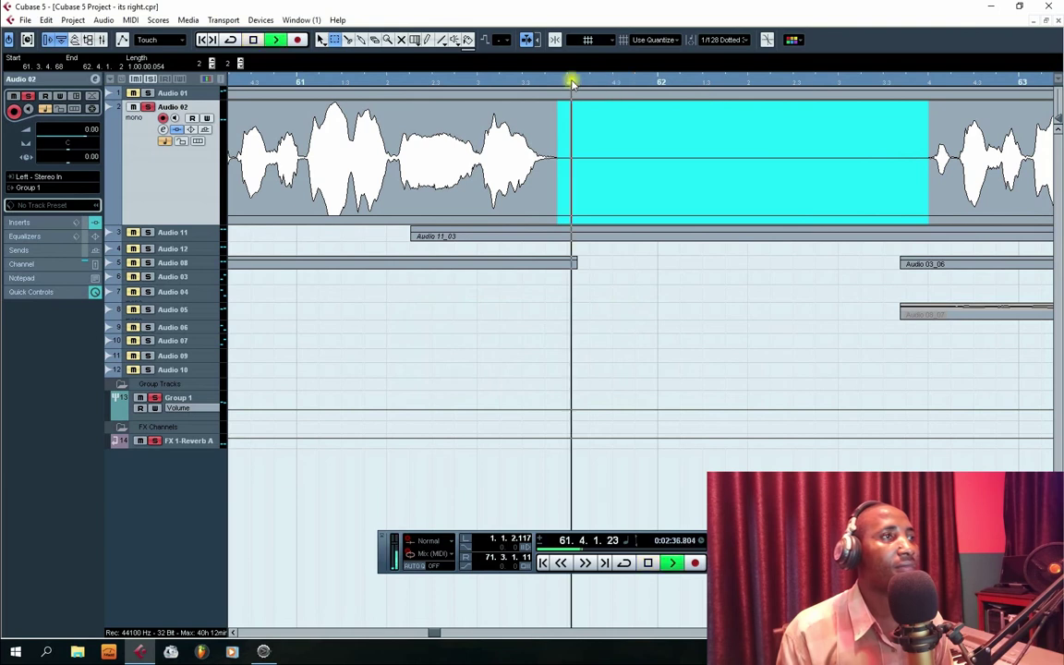
- Silence the gap on Audio 02 from about 64.2.1 to 64.4.2 and its tail from about 65.1.3, keeping the VariAudio data
scroll(638, 157, right, 6)
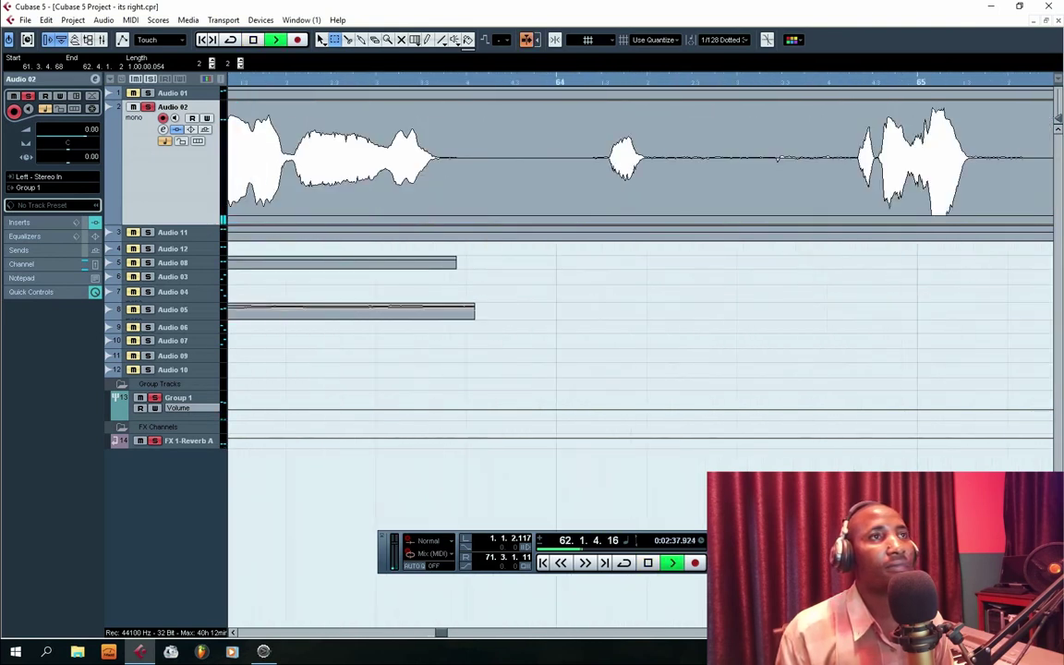
scroll(494, 209, right, 2)
drag(483, 154, 694, 179)
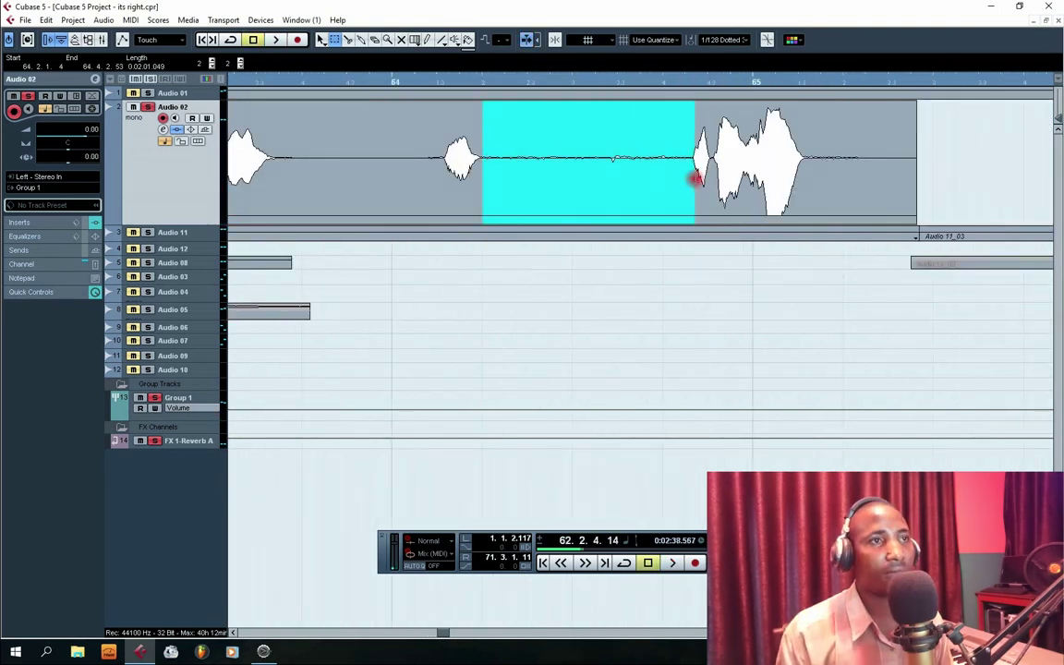
key(s)
click(542, 375)
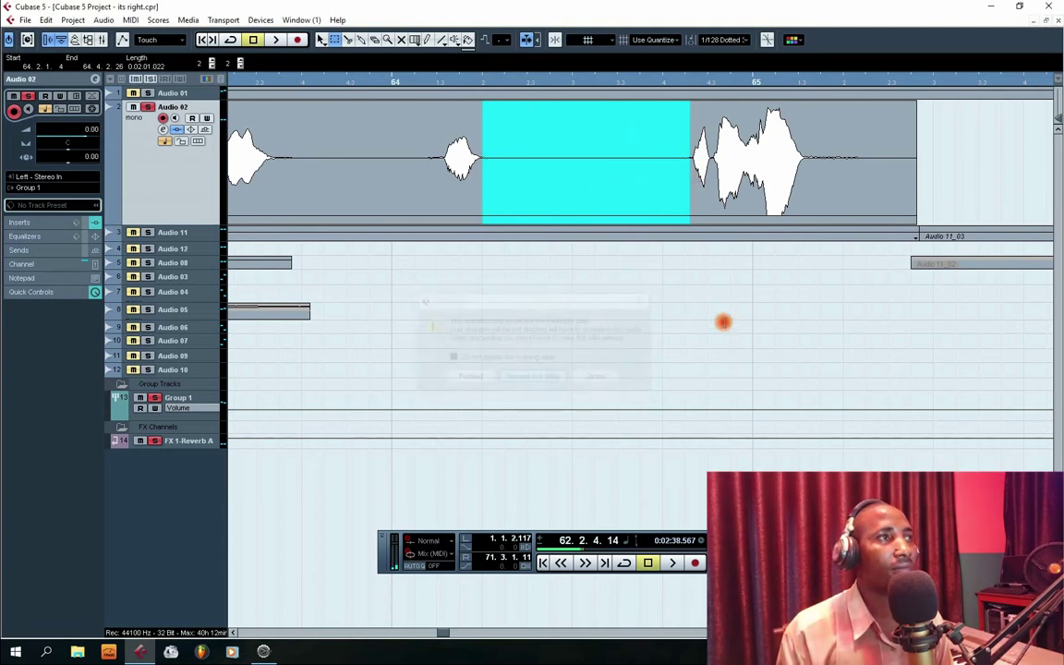
drag(819, 143, 940, 175)
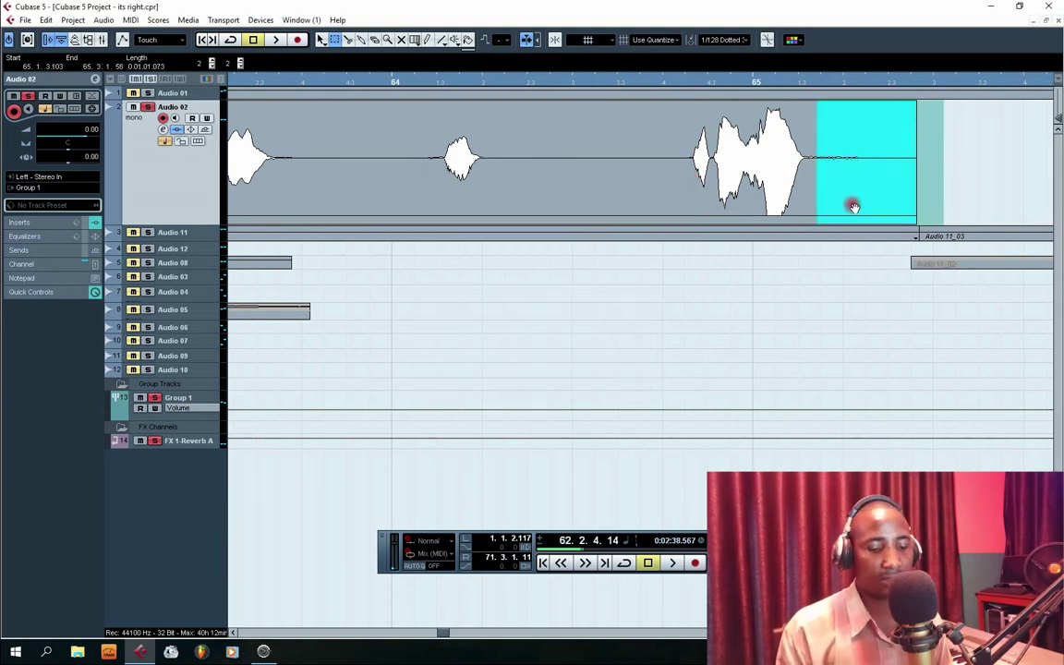
key(Delete)
click(544, 375)
- Show the whole song and play it from about 9.2.2 with the Audio 01 instrumental soloed alongside Audio 02
key(g)
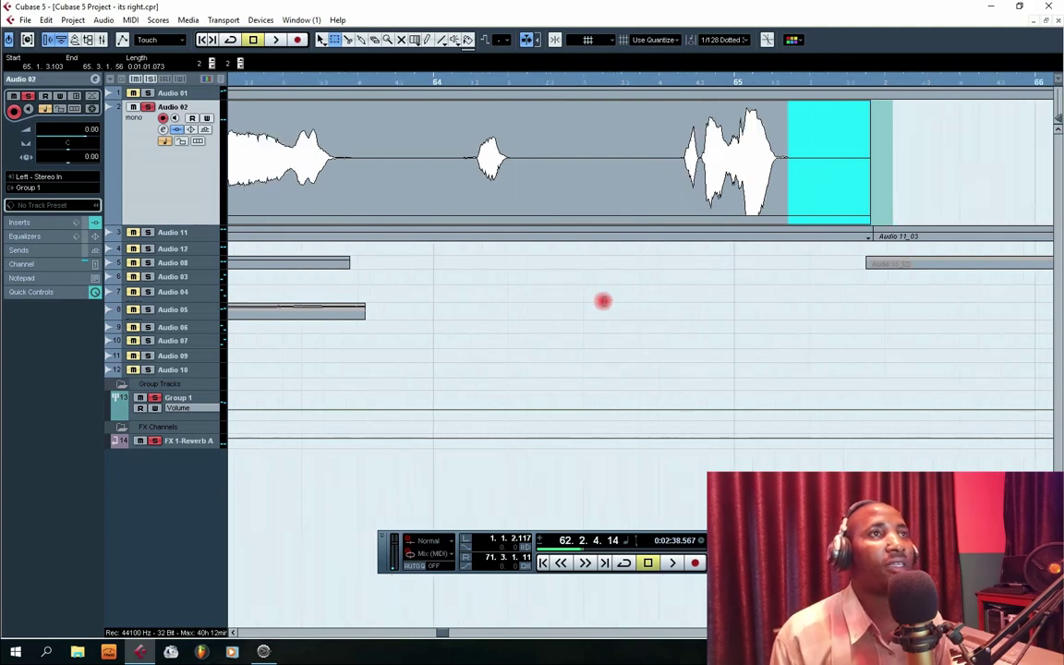
key(g)
key(g)
key(g)
key(g)
key(g)
key(g)
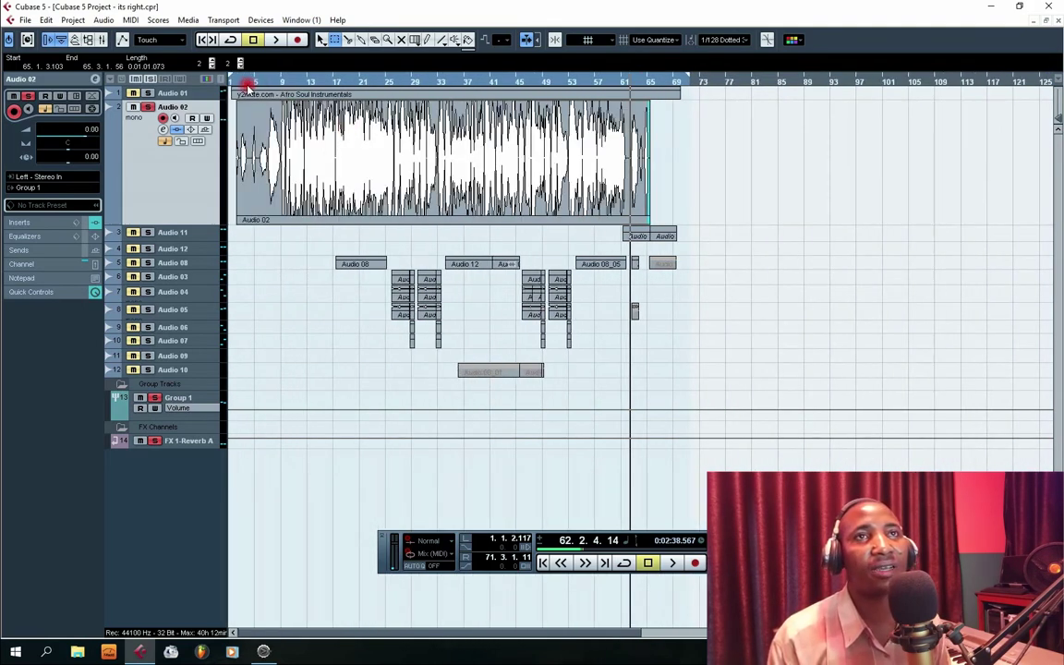
click(285, 83)
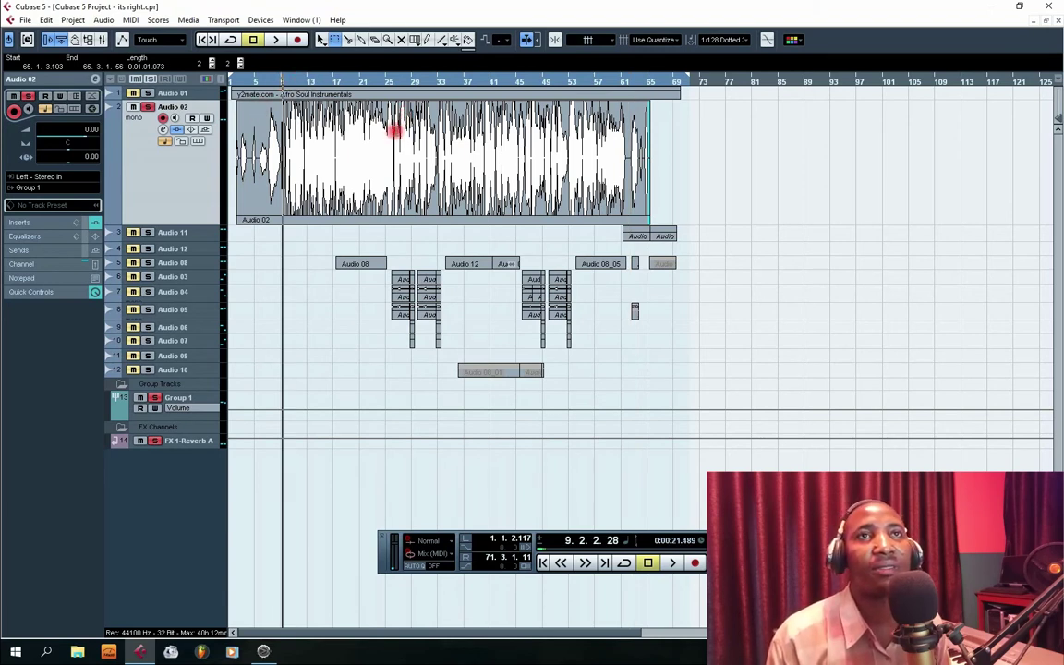
click(147, 107)
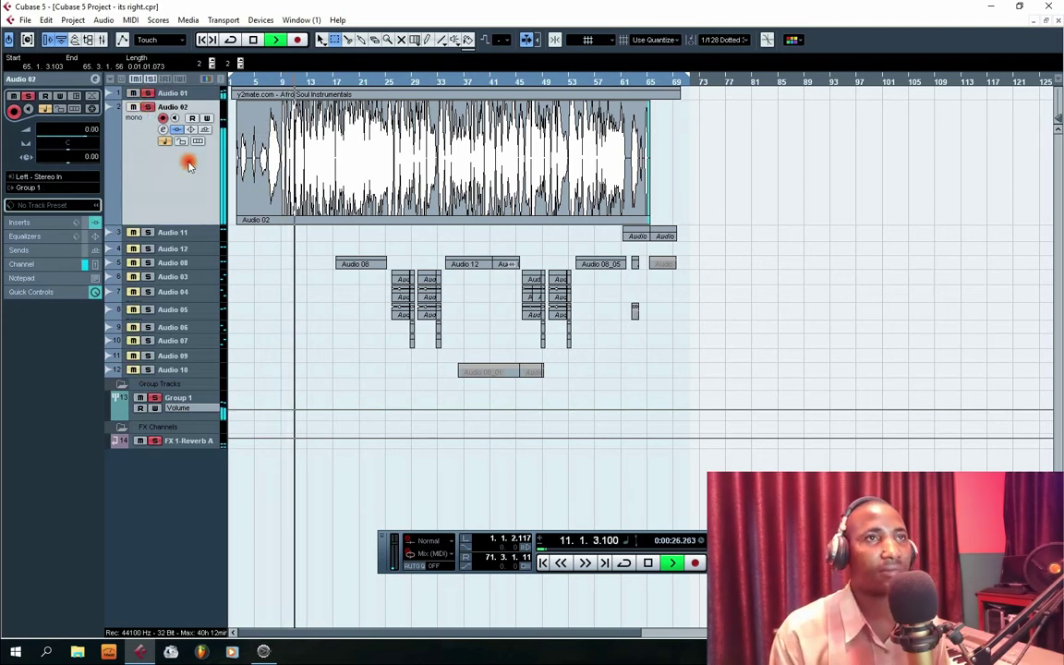
- Select Audio 02 and listen to the cleaned vocal against the instrumental in a closer view of the timeline
key(h)
key(h)
key(h)
click(179, 94)
click(189, 114)
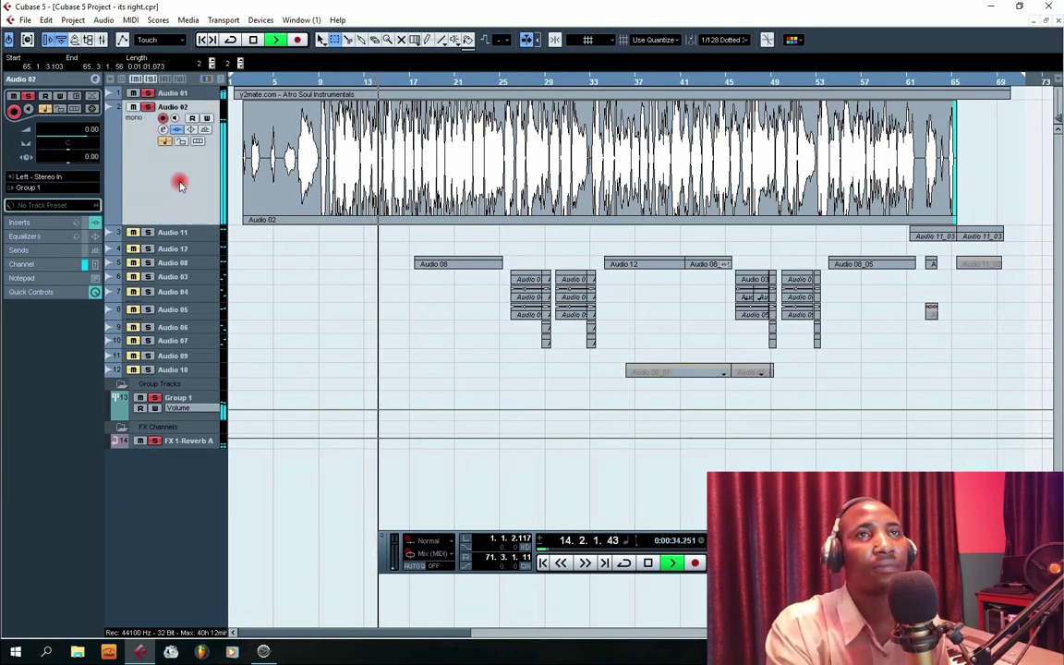
key(h)
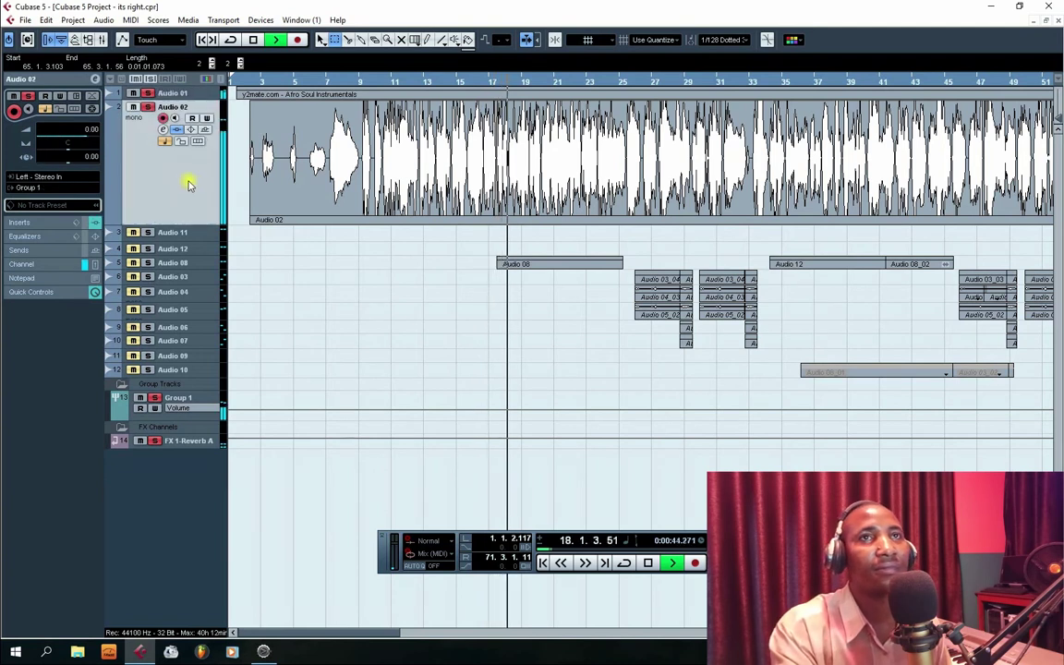
- Solo the backing vocals Audio 12, 08, 03, 04 and 05 during playback, and enlarge the Audio 08 track's height
click(200, 95)
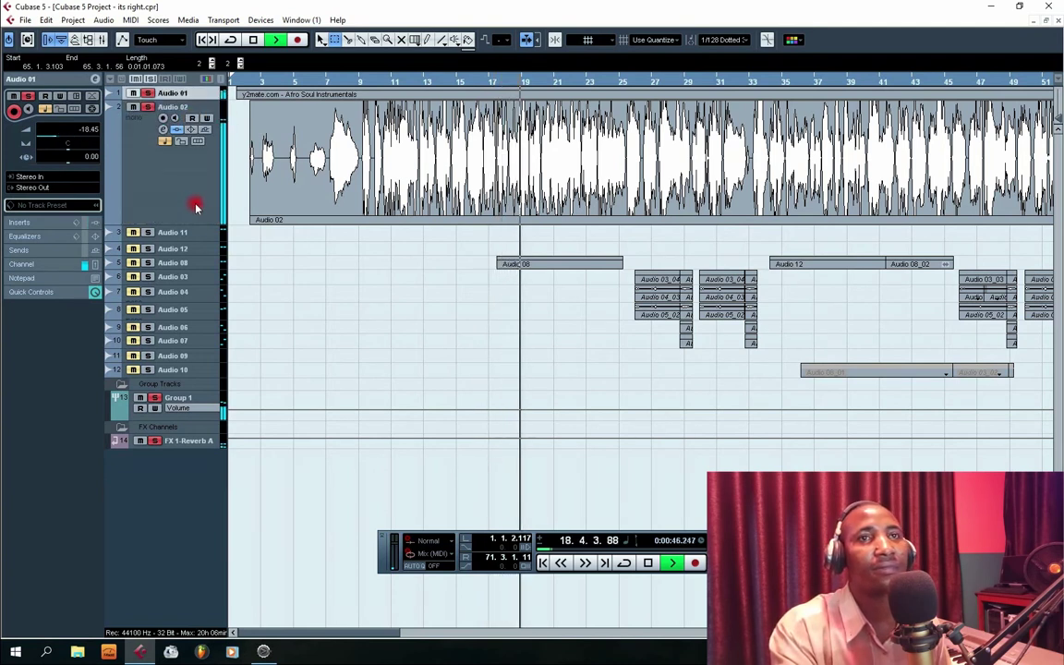
click(154, 265)
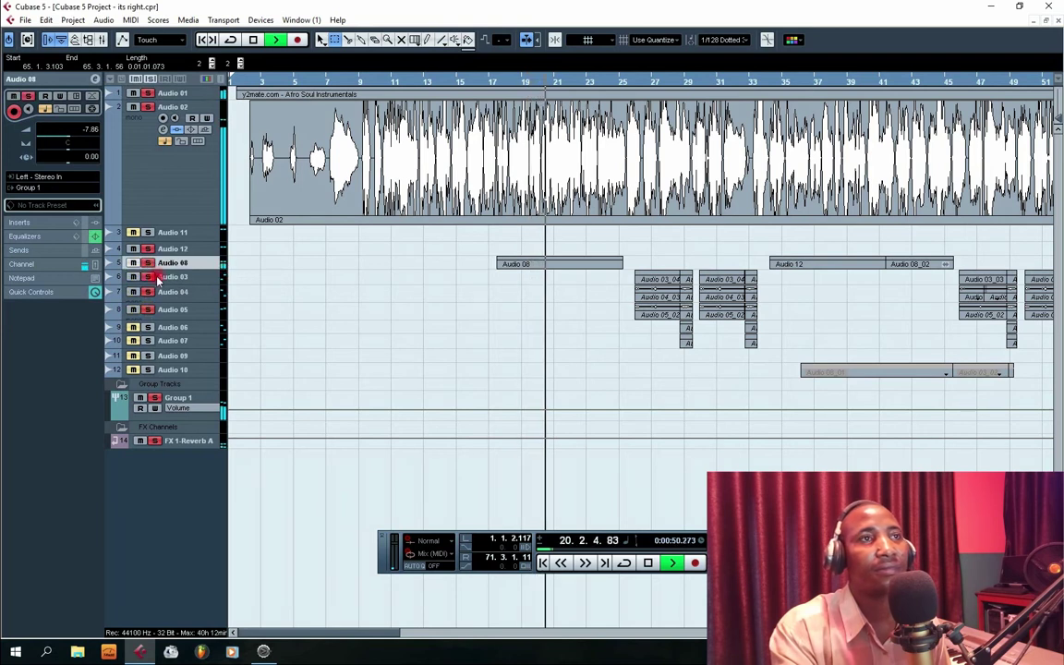
drag(208, 270, 209, 306)
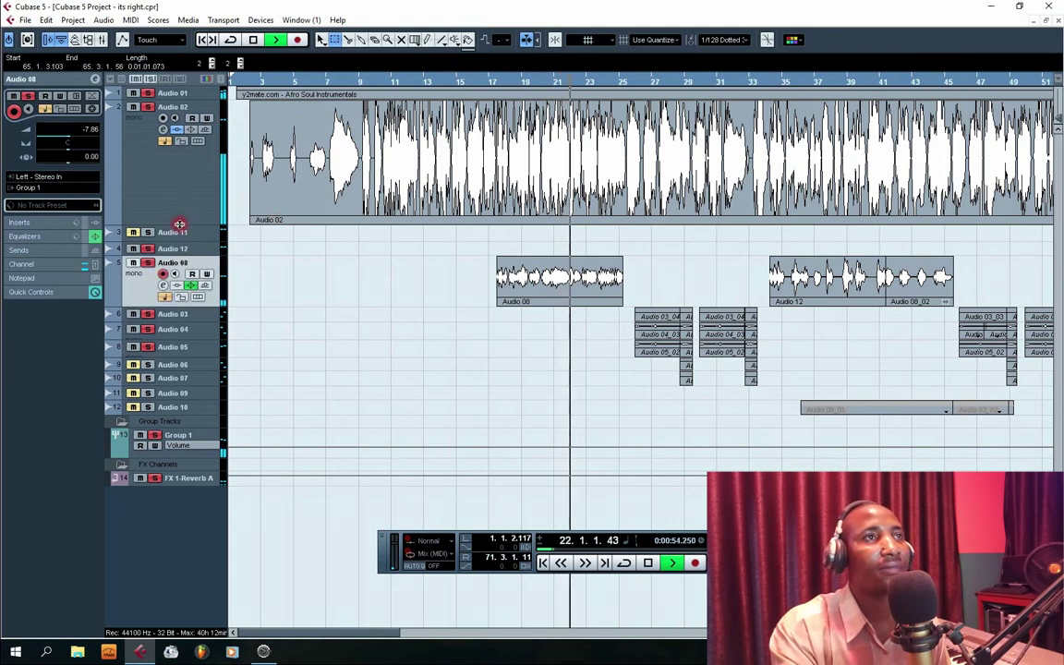
- Reduce the Audio 02 track's height, enlarge Audio 03 and Audio 08, and stop playback
drag(179, 226, 198, 126)
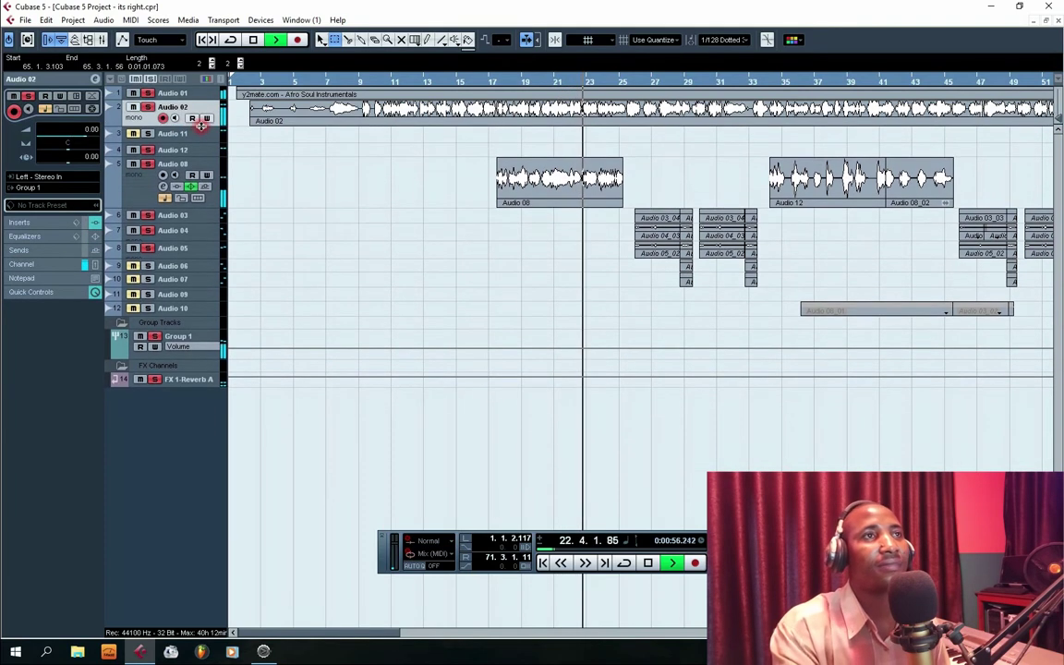
click(208, 166)
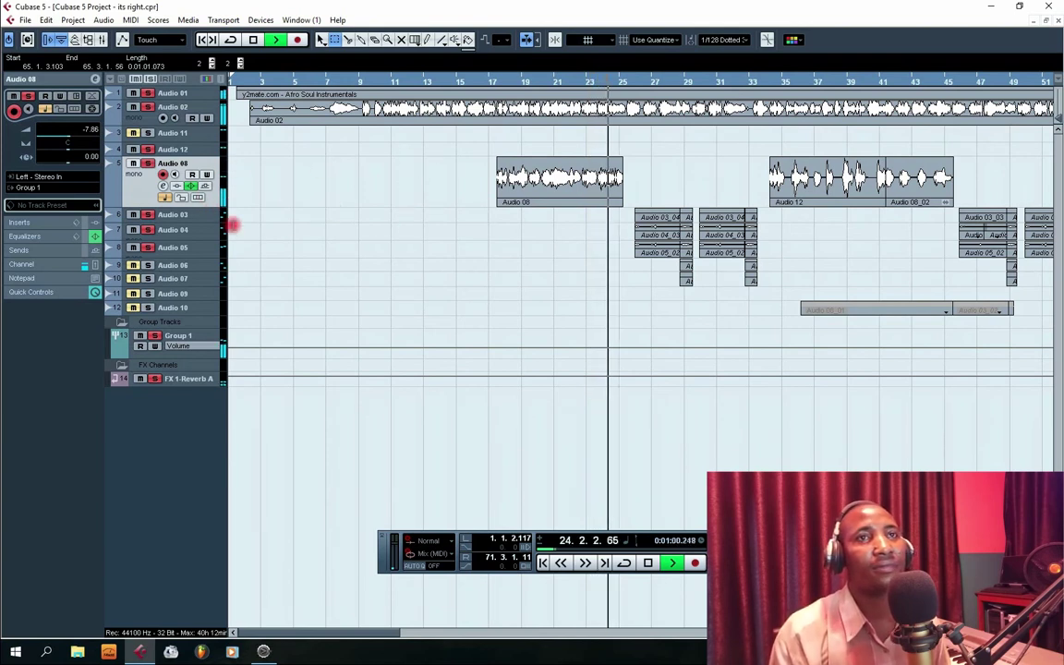
click(157, 220)
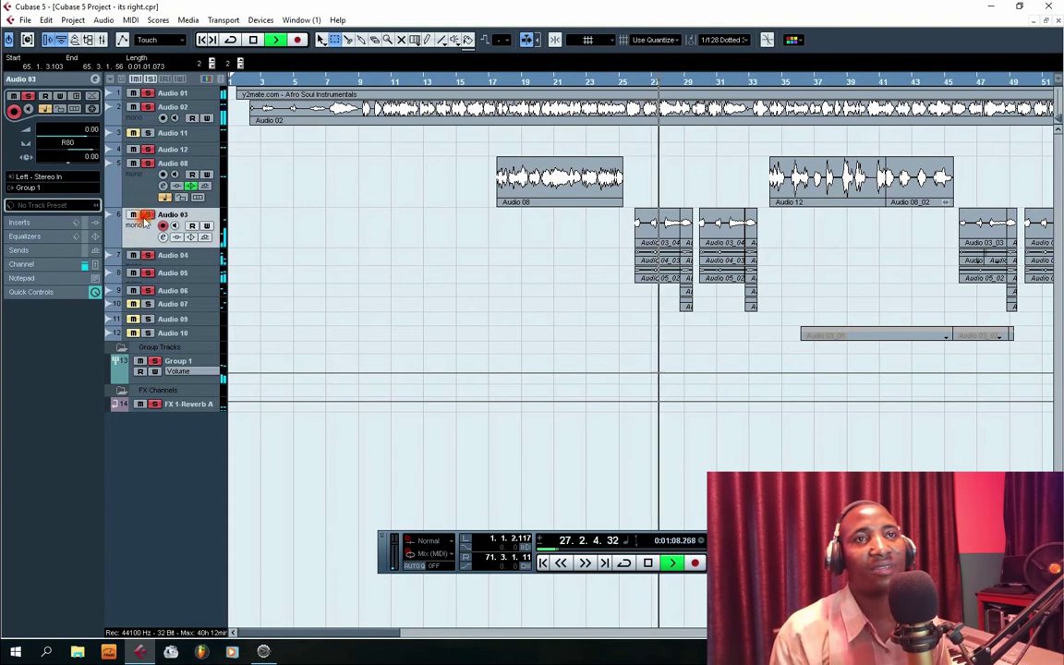
key(space)
drag(196, 208, 197, 260)
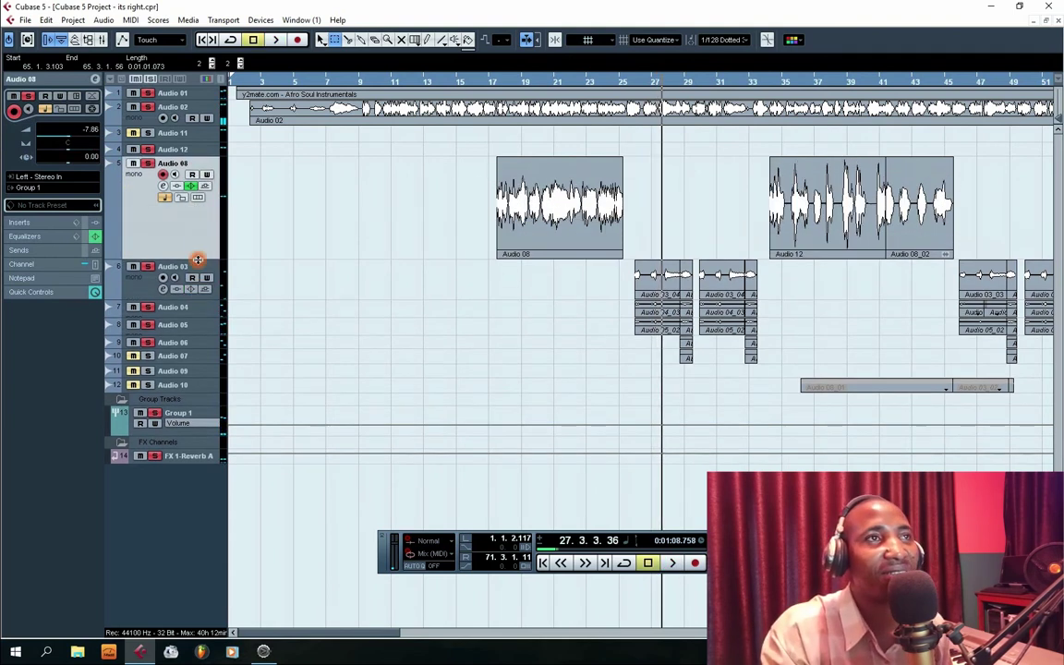
- Solo Audio 08 alone and listen to it from about 16.4.4 in a close view of the timeline
click(489, 84)
click(182, 228)
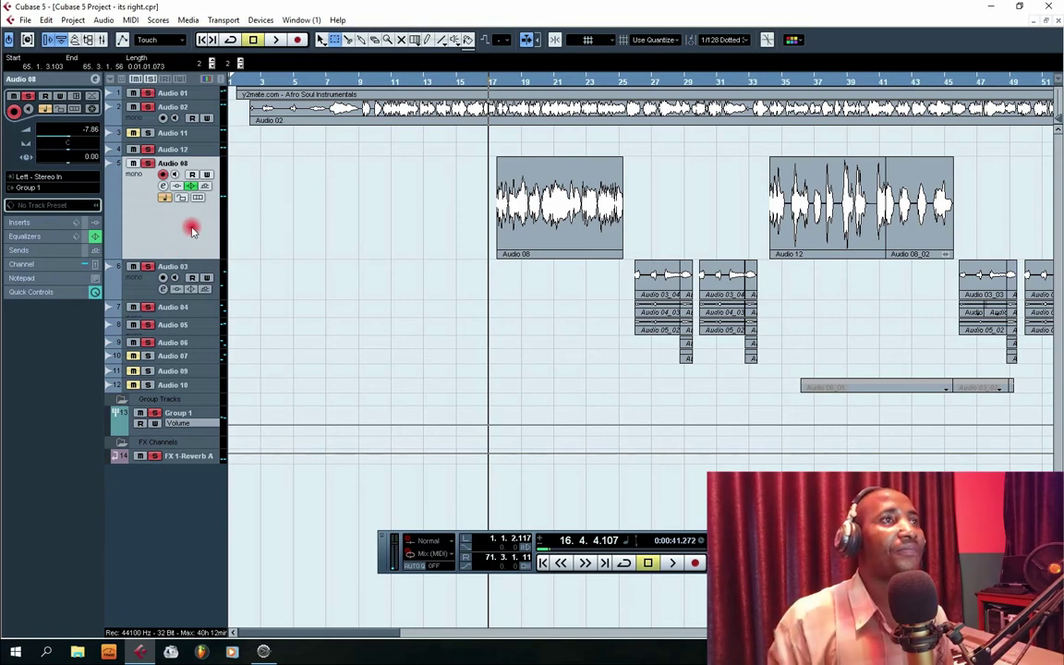
key(h)
key(h)
key(h)
key(h)
key(h)
key(h)
key(h)
key(h)
key(h)
key(h)
key(h)
key(h)
key(h)
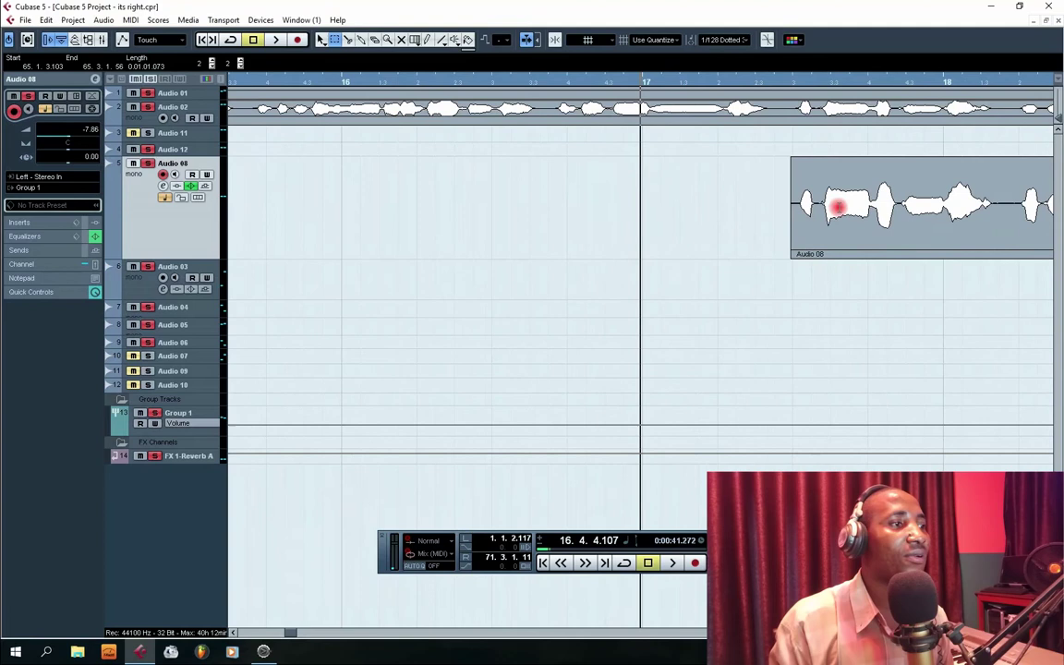
key(h)
scroll(641, 370, right, 3)
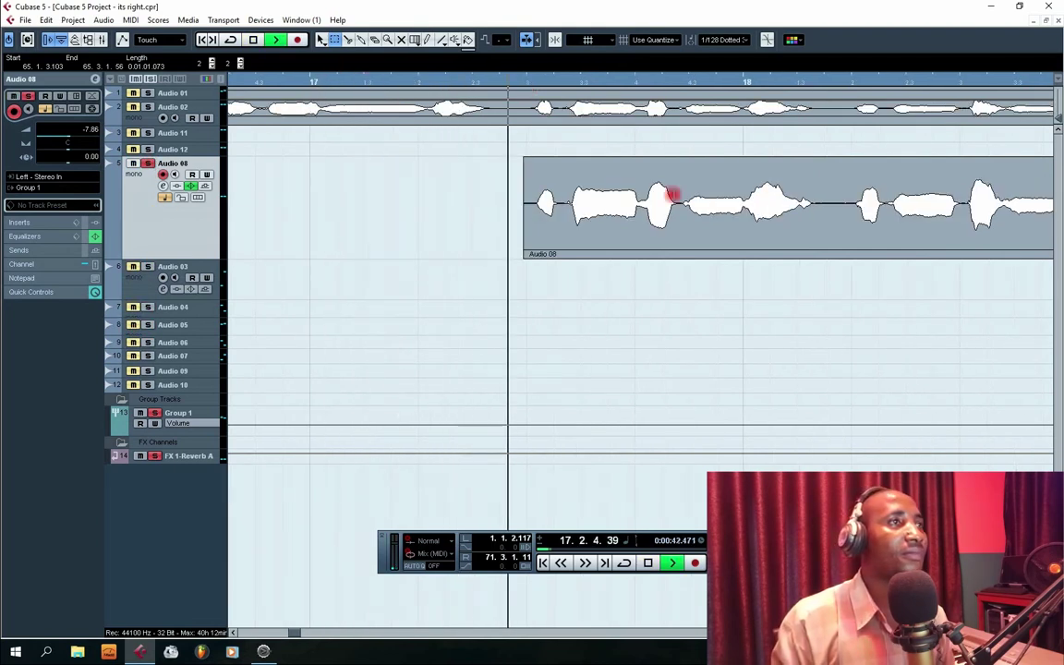
key(space)
key(space)
- Silence the gaps on Audio 08 from about 18.1.3 to 18.2.1 and 19.2.3 to 19.3.1, keeping the VariAudio data
drag(854, 202, 812, 219)
key(Delete)
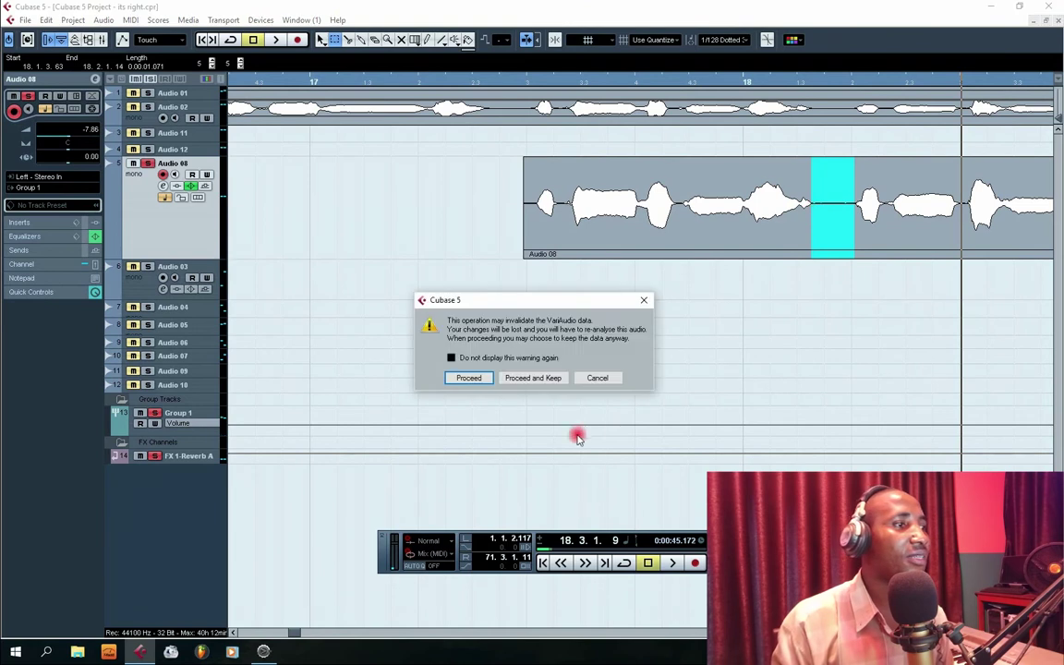
click(527, 379)
scroll(641, 277, right, 5)
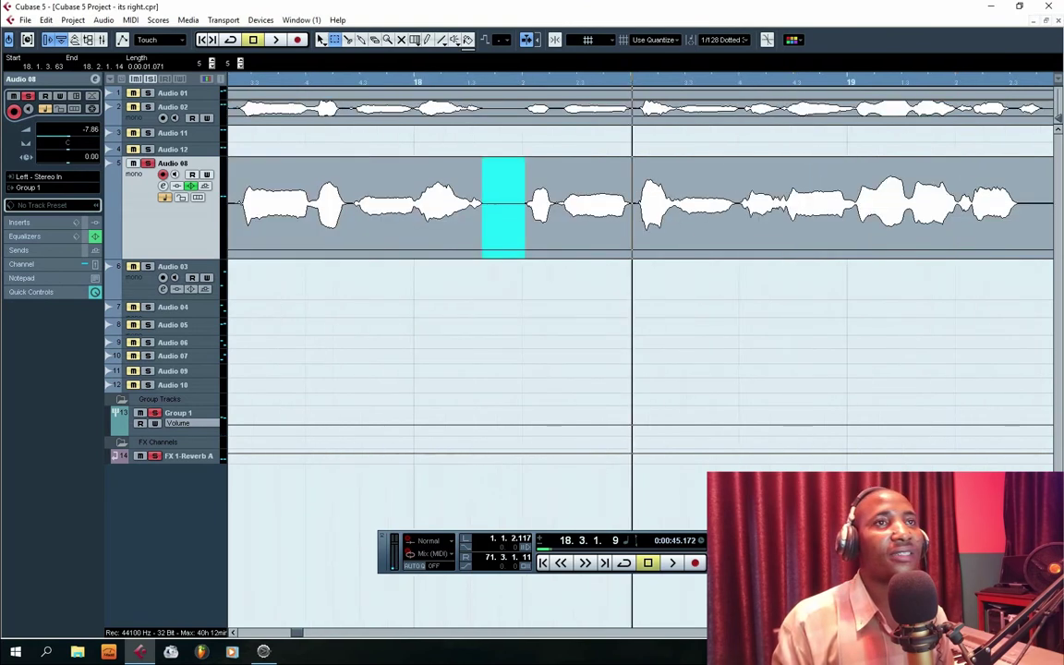
key(space)
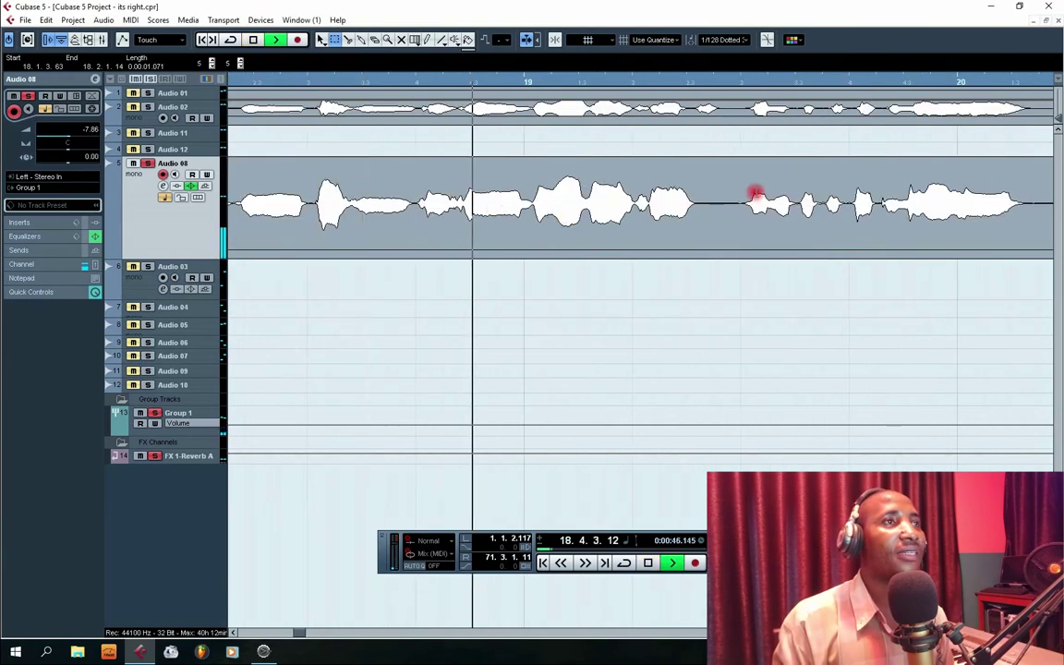
key(space)
drag(744, 205, 696, 231)
key(Delete)
click(543, 376)
- Silence the gap on Audio 08 from about 20.1.3 to 20.2.1, keeping the VariAudio data
scroll(640, 277, right, 4)
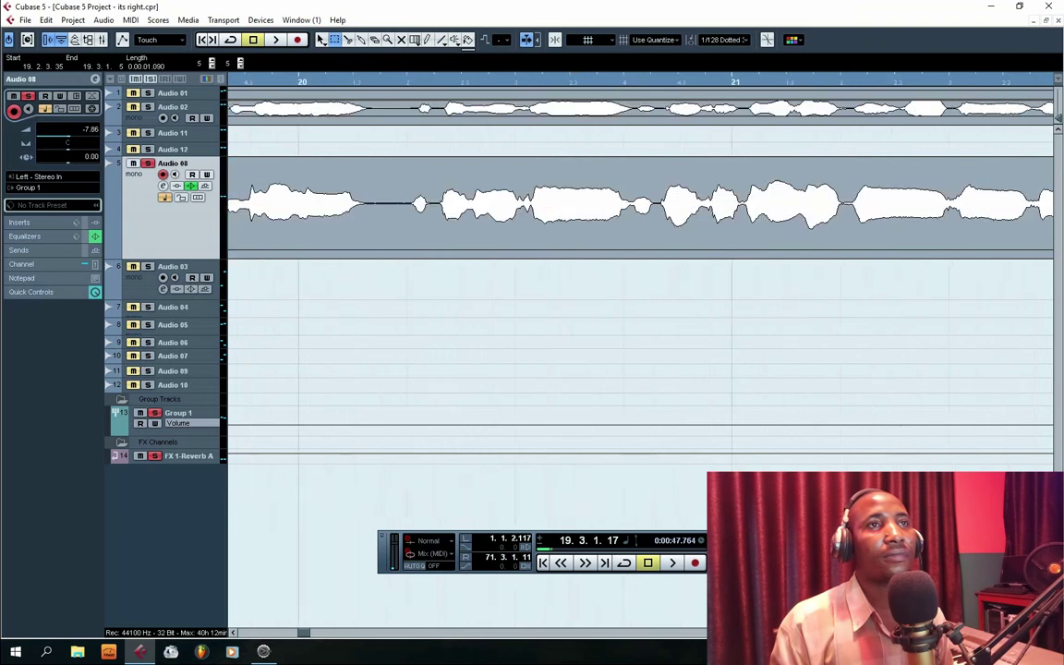
drag(408, 200, 374, 228)
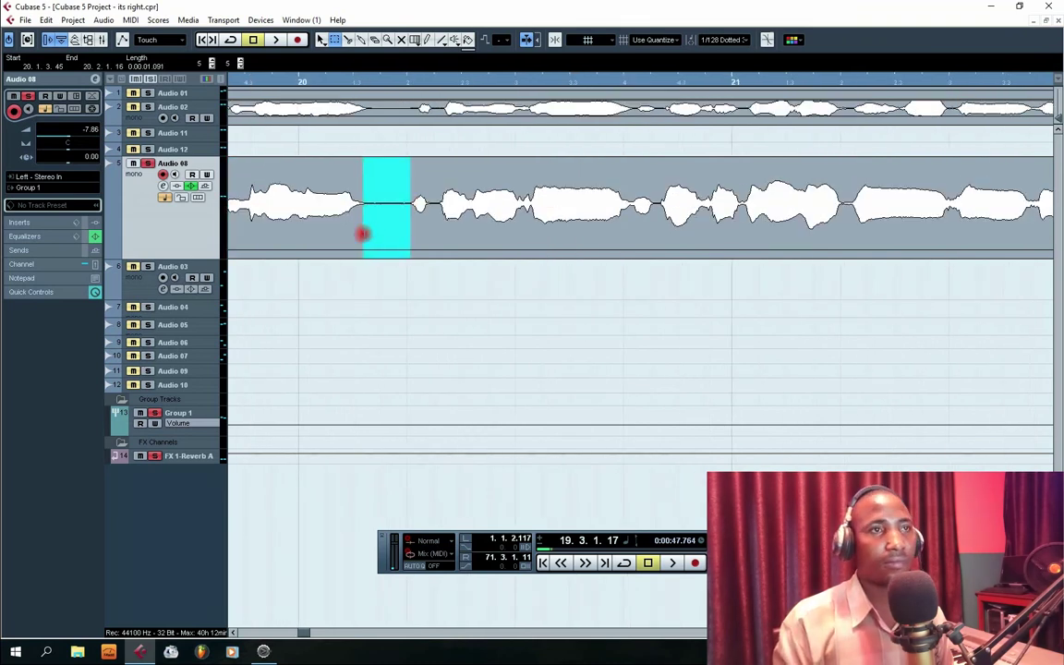
key(Delete)
click(537, 368)
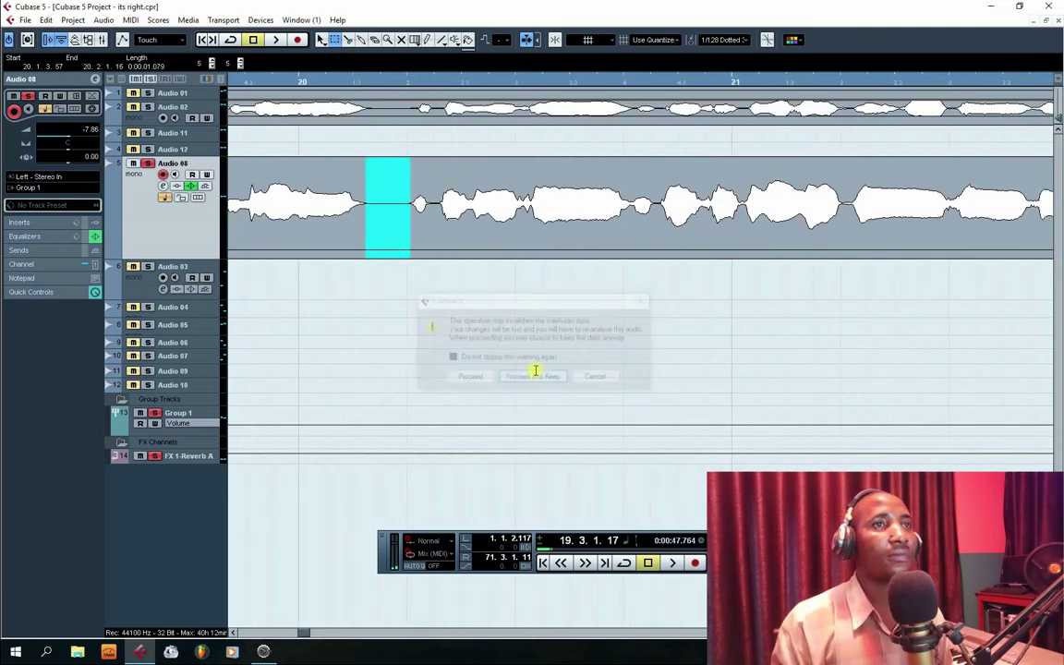
- Silence the gaps on Audio 08 from about 22.3.3 to 22.4.1 and 23.3.3 to 23.3.4, keeping the VariAudio data
key(space)
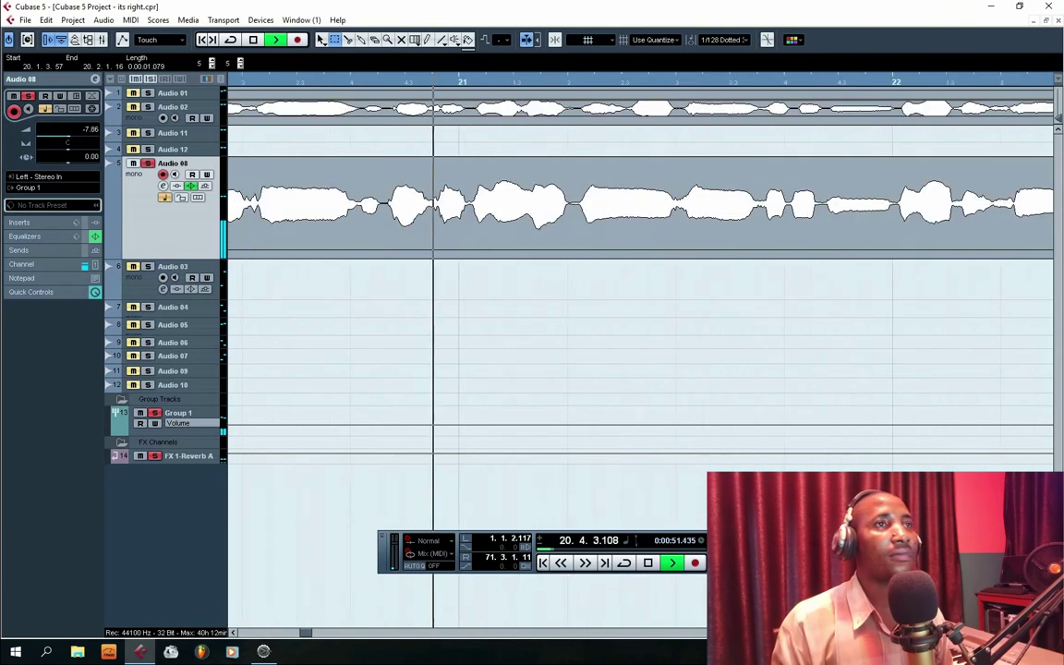
drag(563, 201, 526, 225)
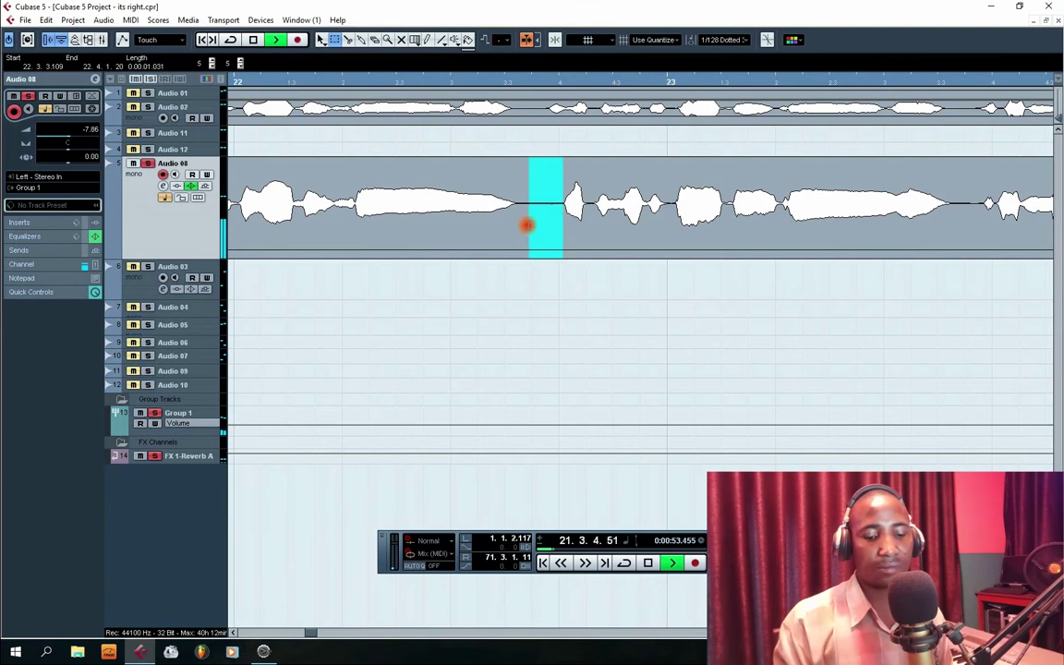
key(Delete)
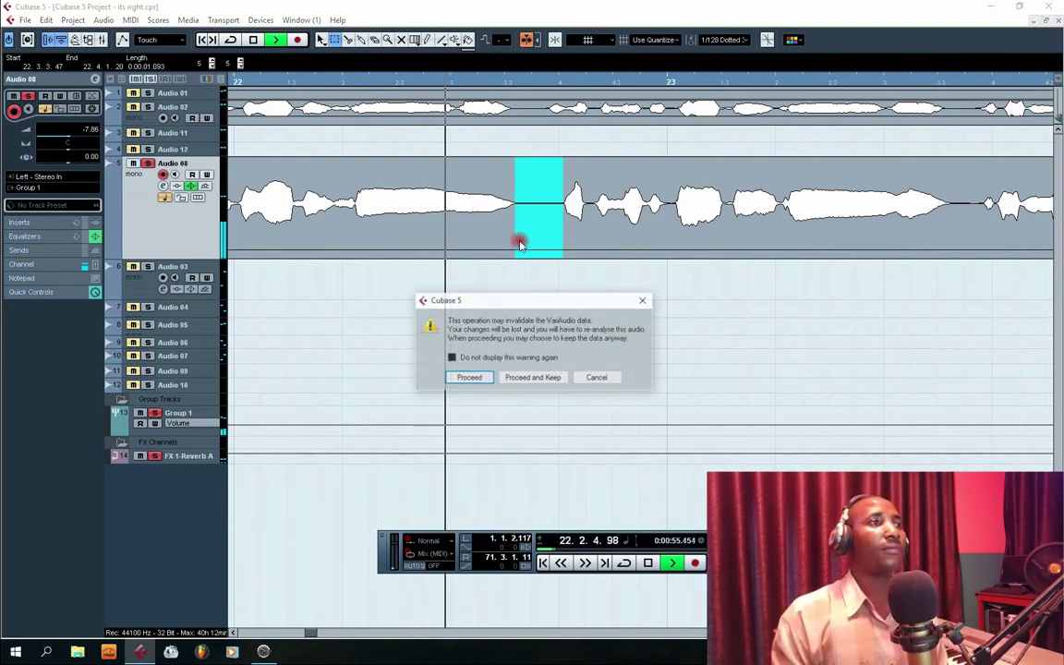
click(539, 377)
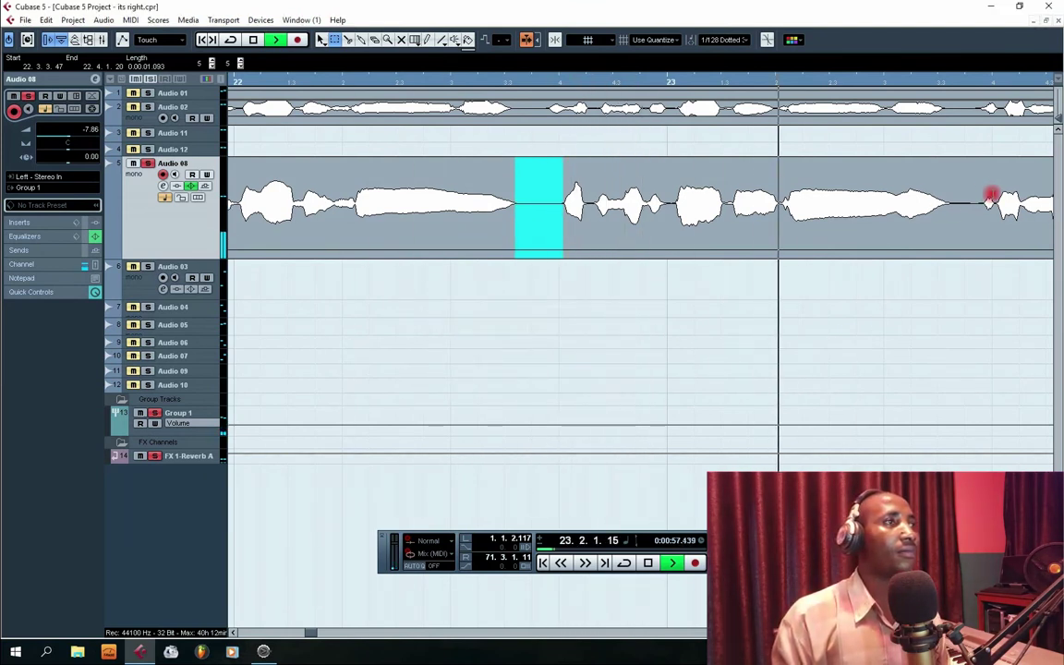
drag(983, 202, 951, 235)
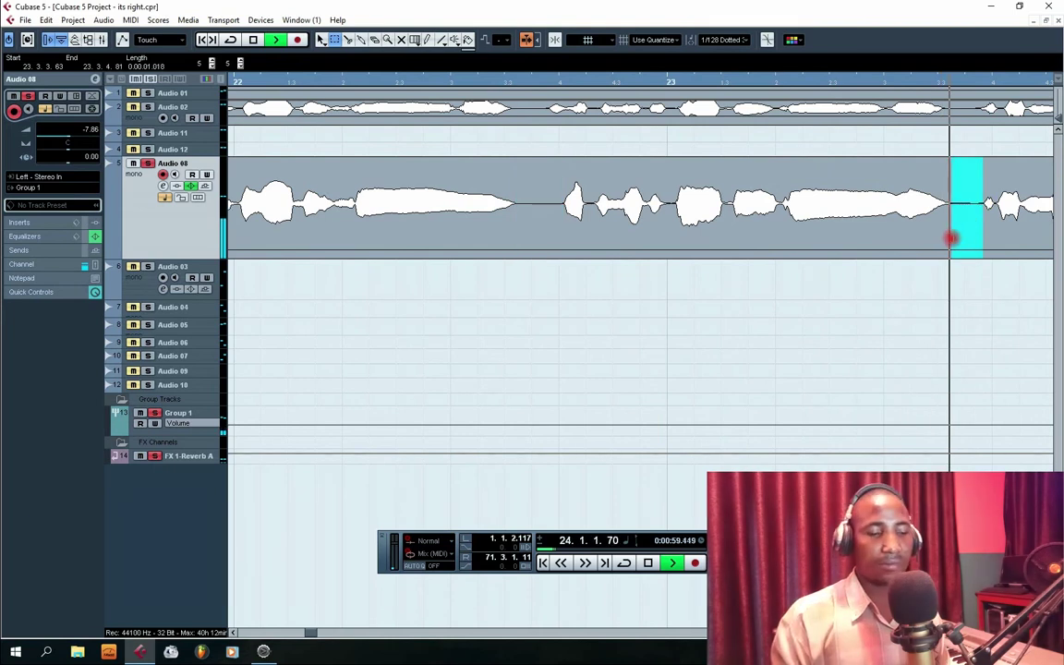
key(Delete)
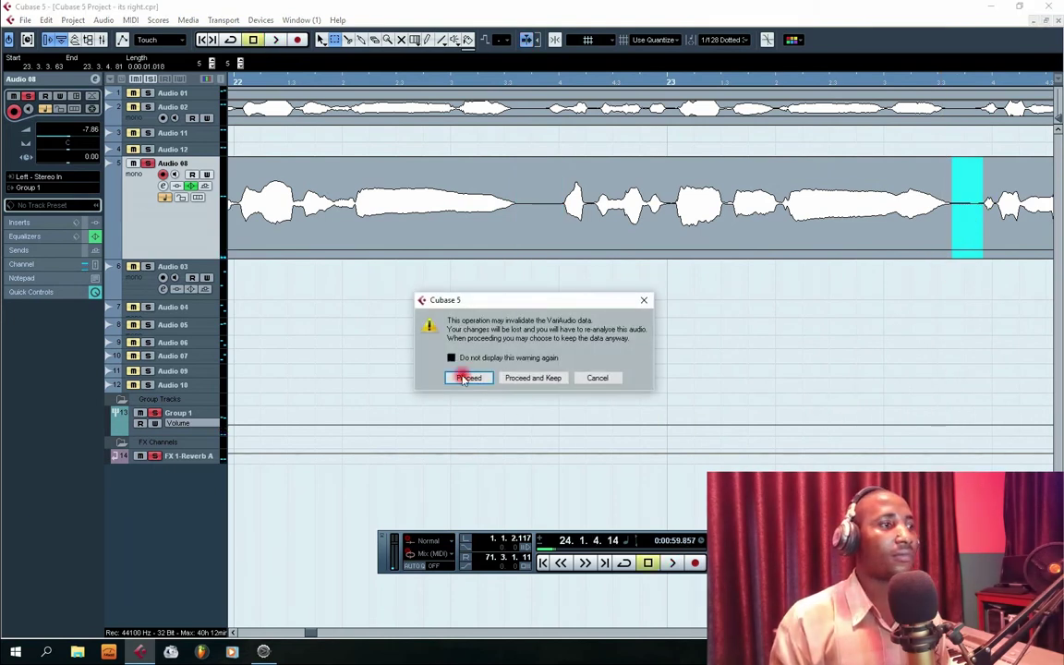
click(539, 380)
- Silence the short Audio 08 gaps near 24.3.1 and from about 24.3.4 to 24.4.1, keeping the VariAudio data, and play that passage
scroll(445, 160, right, 10)
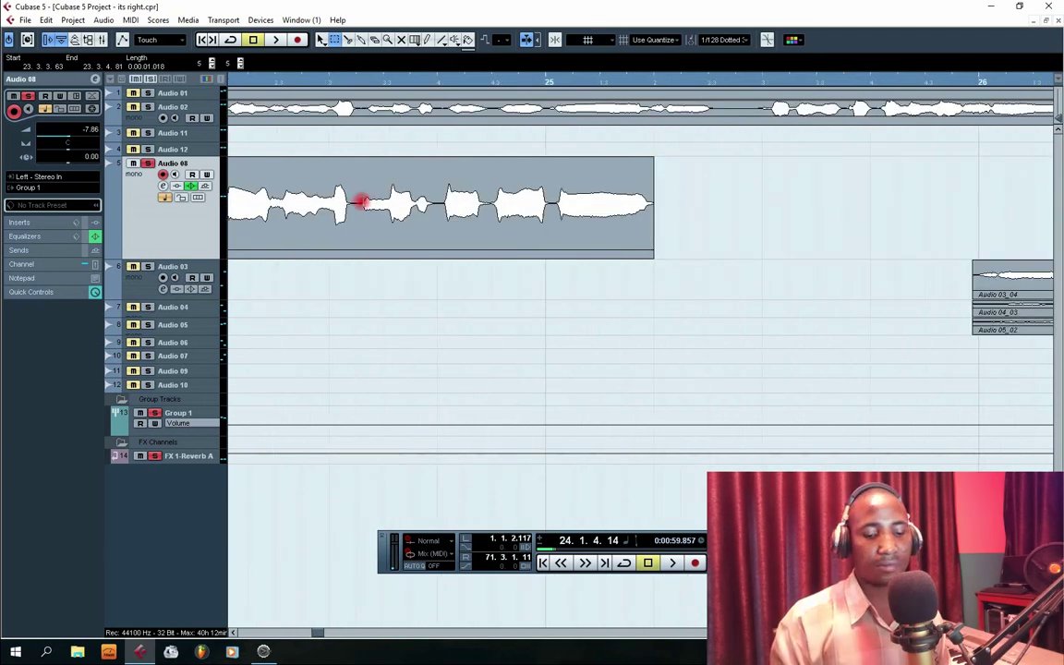
key(Delete)
click(532, 377)
drag(443, 199, 437, 215)
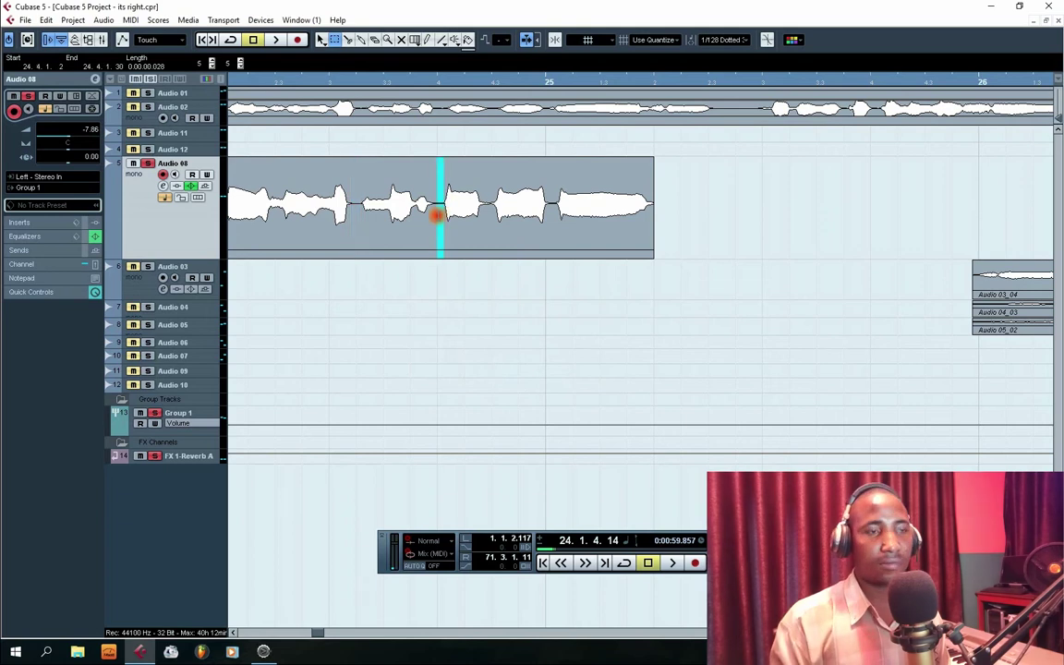
key(Delete)
click(532, 377)
key(space)
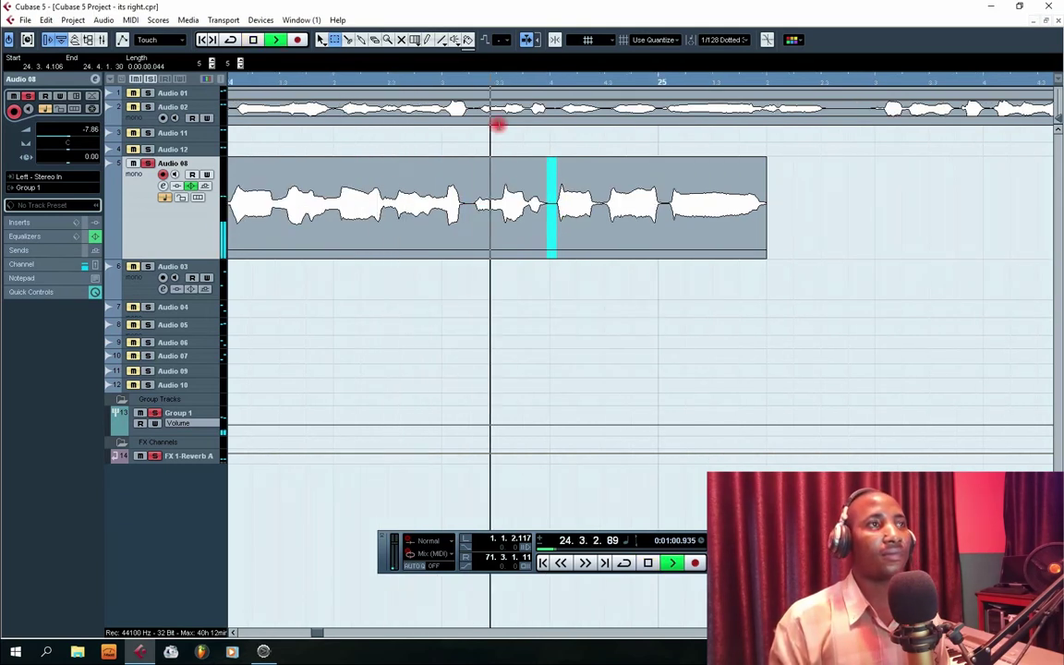
key(space)
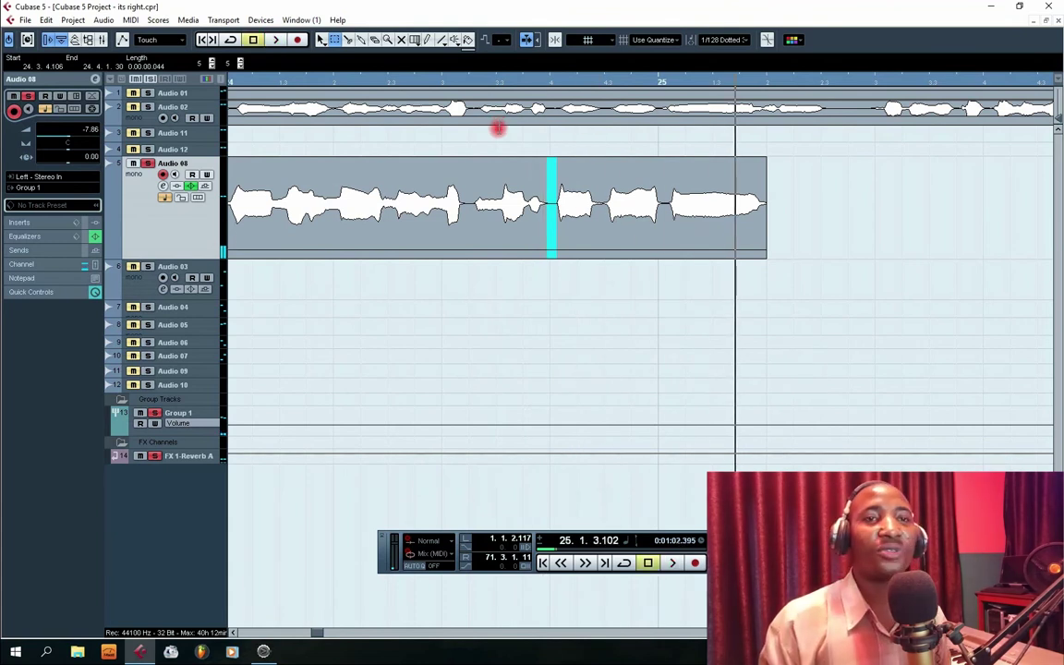
- Collapse the Audio 08 track, enlarge Audio 03, and play the soloed backing vocals from about bar 26
key(g)
key(g)
key(g)
key(g)
key(g)
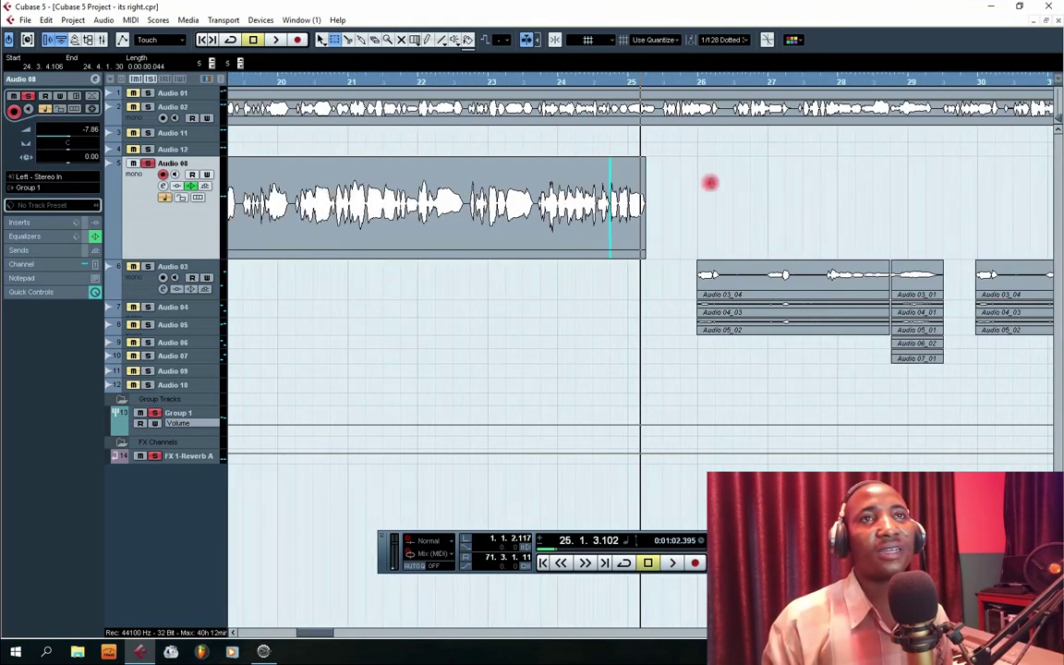
drag(192, 258, 230, 364)
click(197, 185)
click(702, 81)
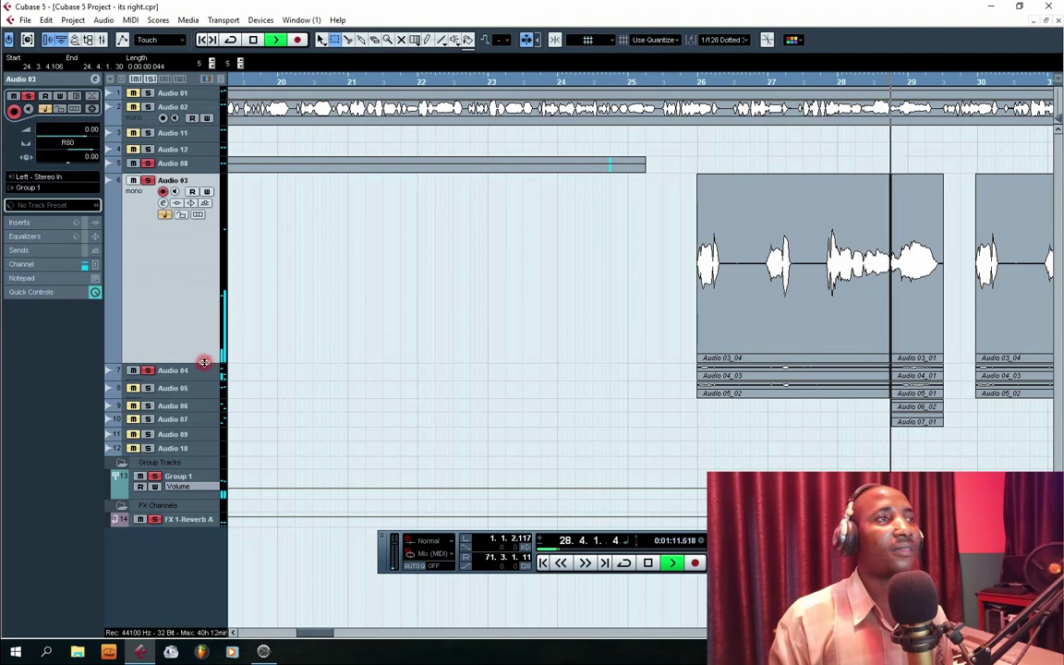
- Reduce the Audio 03 track's height, enlarge Audio 04, and stop playback
drag(204, 361, 204, 237)
click(204, 251)
key(space)
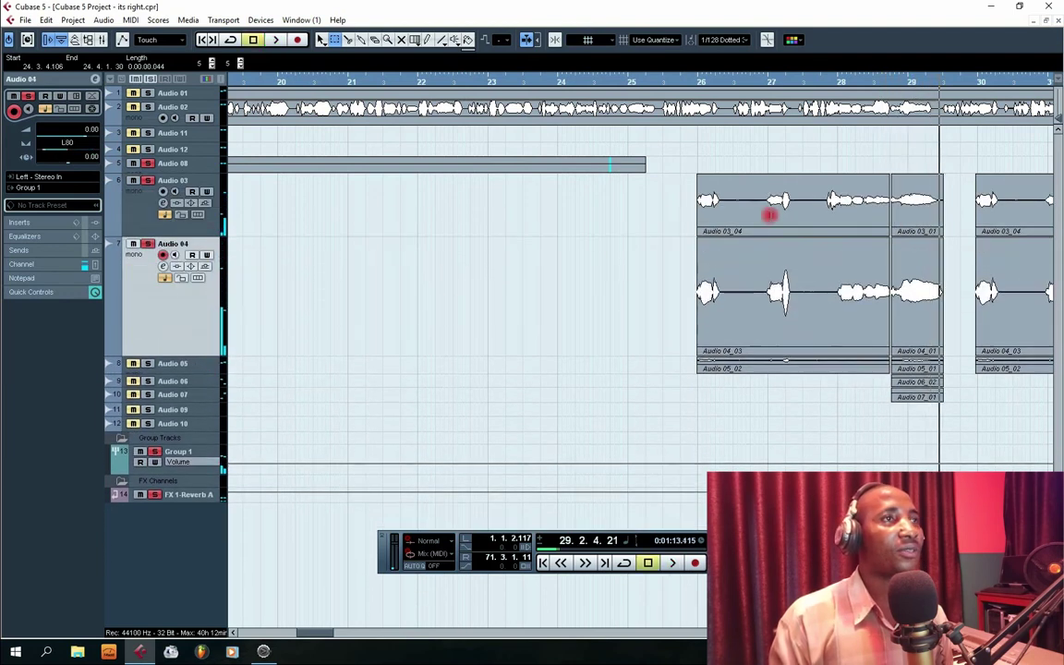
- Silence the gaps on Audio 03 from about 26.2.2 to 26.4.4 and 27.2.2 to 27.4.2, keeping the VariAudio data
drag(768, 195, 724, 221)
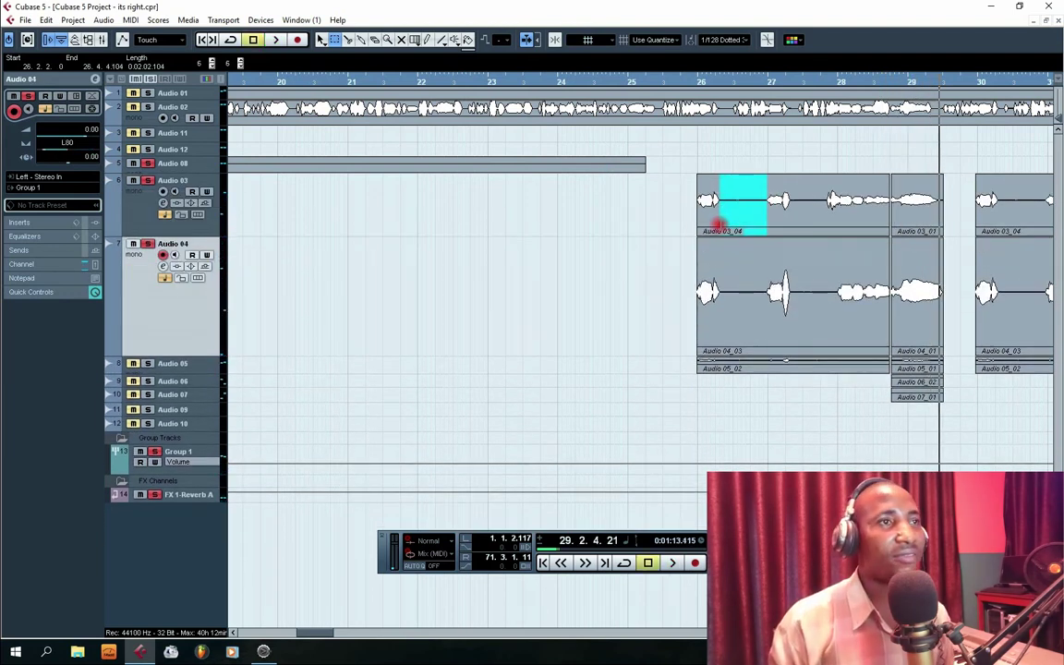
key(Delete)
click(552, 378)
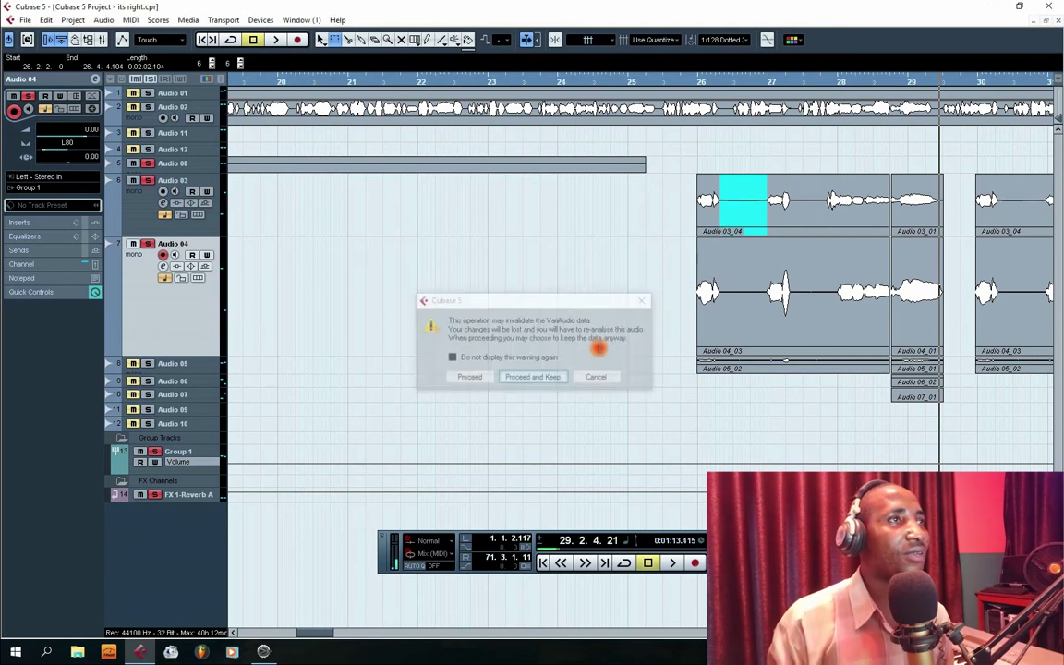
drag(828, 198, 791, 221)
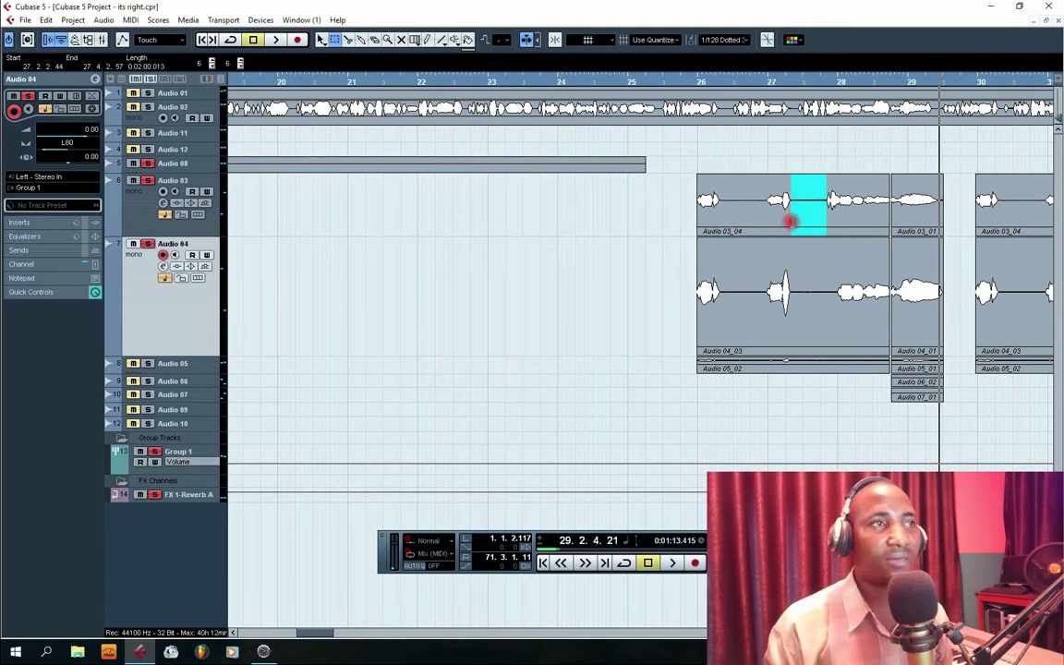
key(Delete)
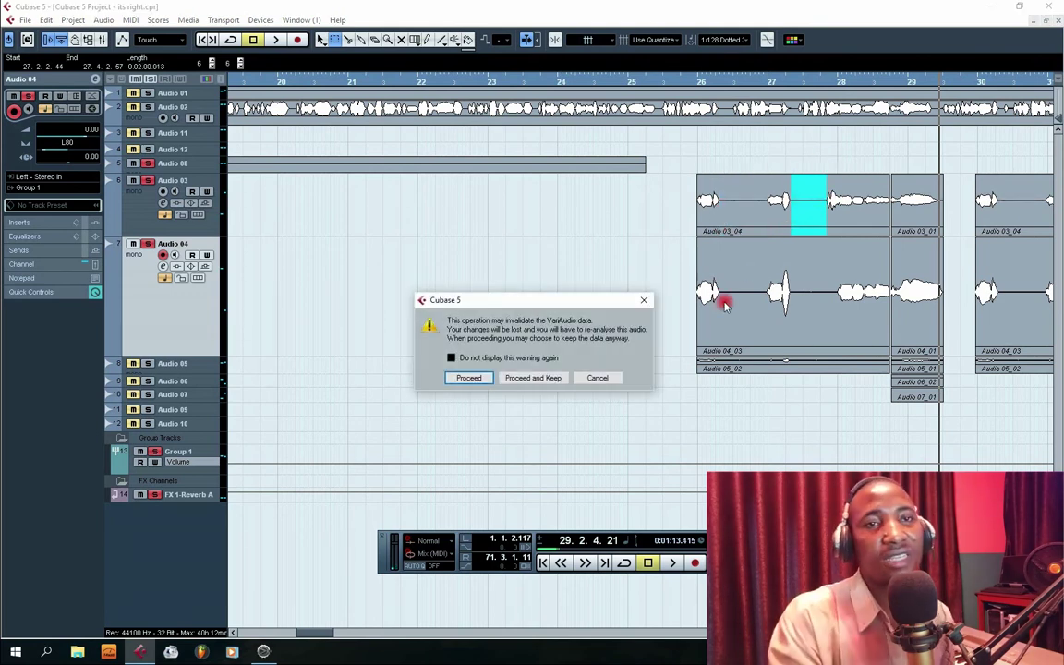
click(545, 377)
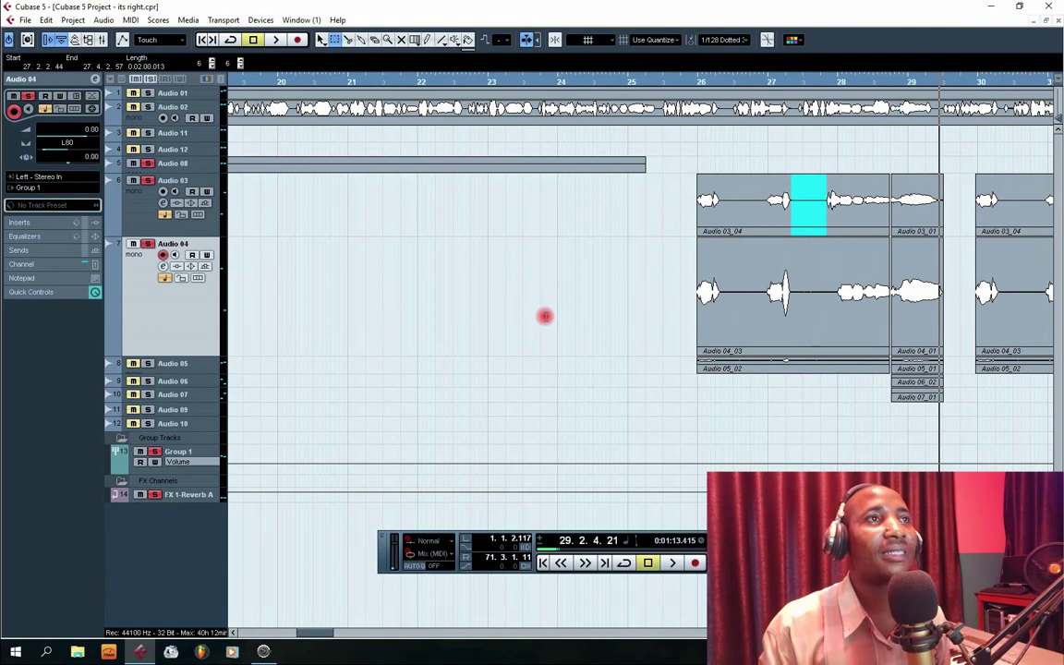
- Show more of the song, clear all track solos, and mute the Audio 01 instrumental
key(g)
key(g)
key(g)
key(g)
key(g)
key(g)
key(space)
key(space)
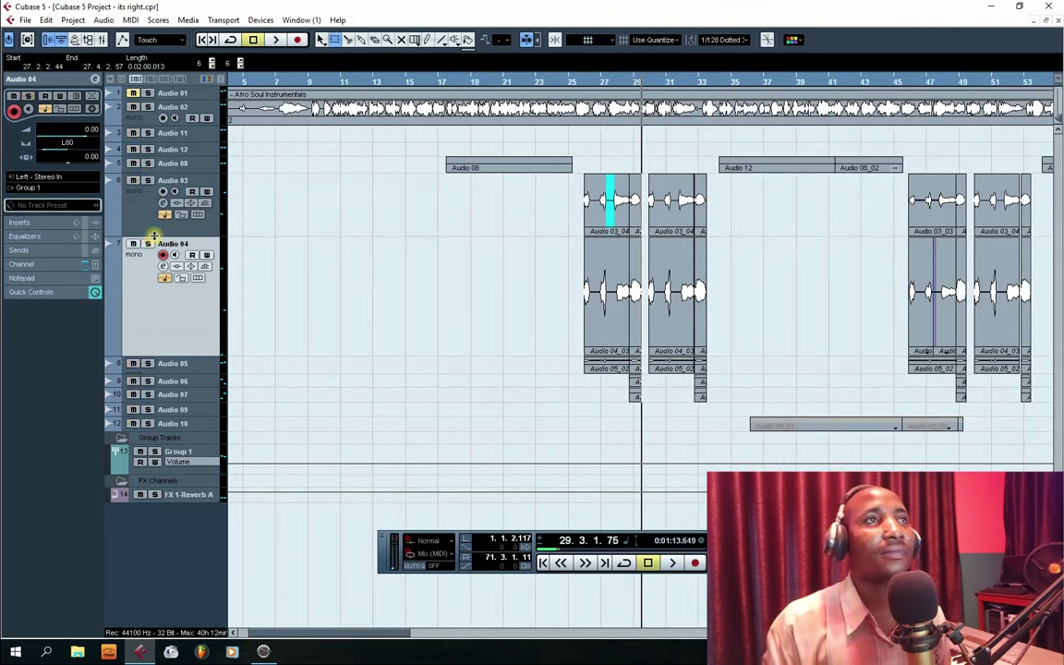
- Listen to the vocals together while reducing the Audio 03 and Audio 04 track heights, and return the playhead to about 9.4.1
drag(148, 237, 156, 197)
key(space)
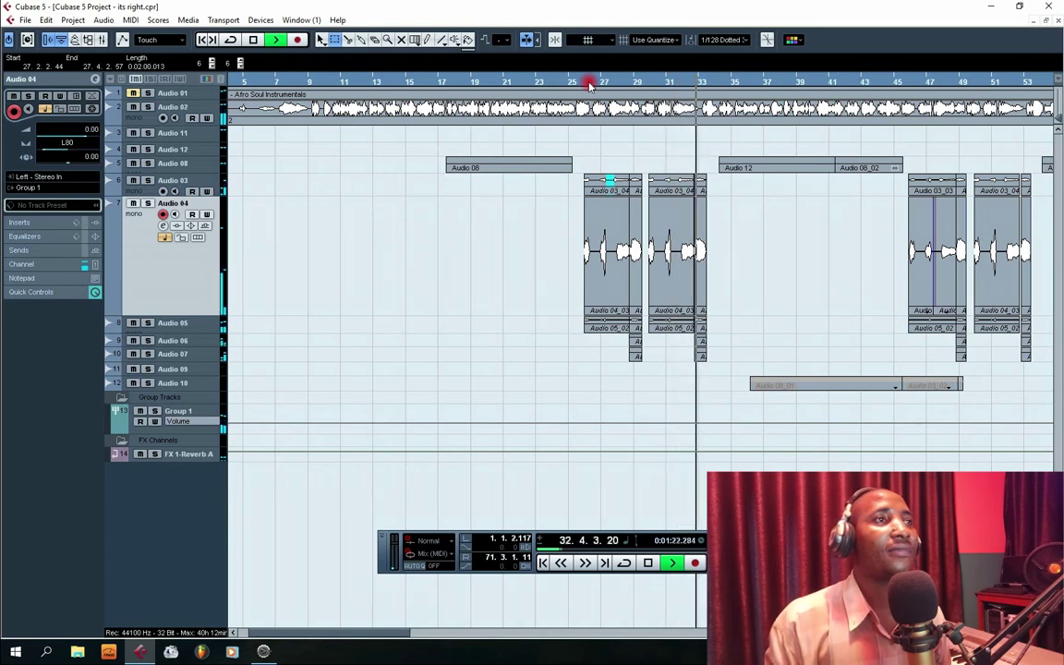
key(space)
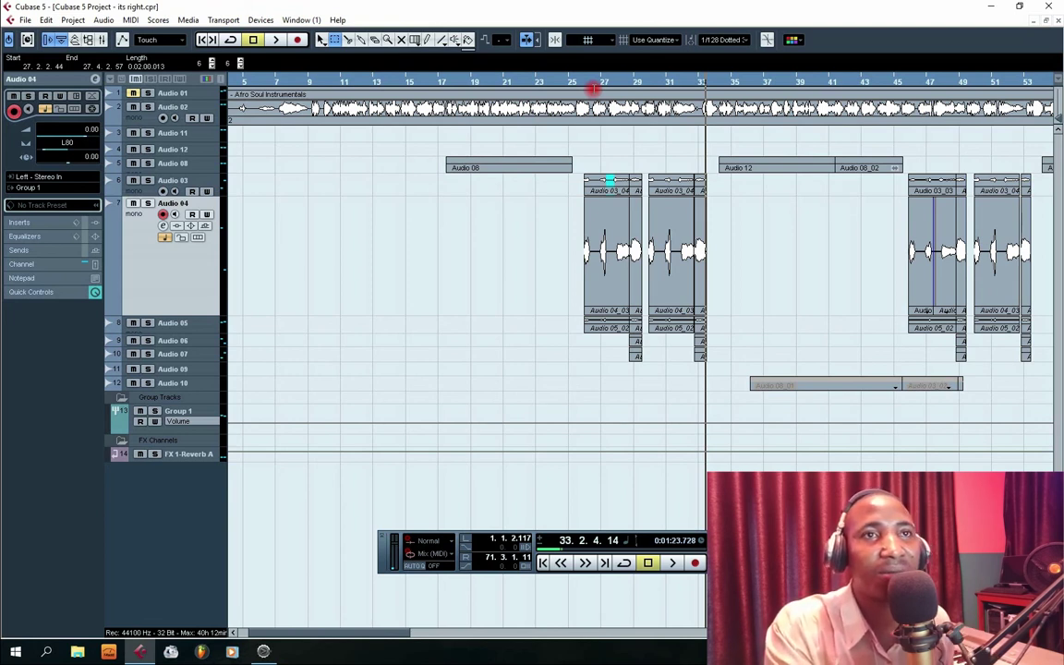
drag(180, 314, 185, 209)
click(322, 82)
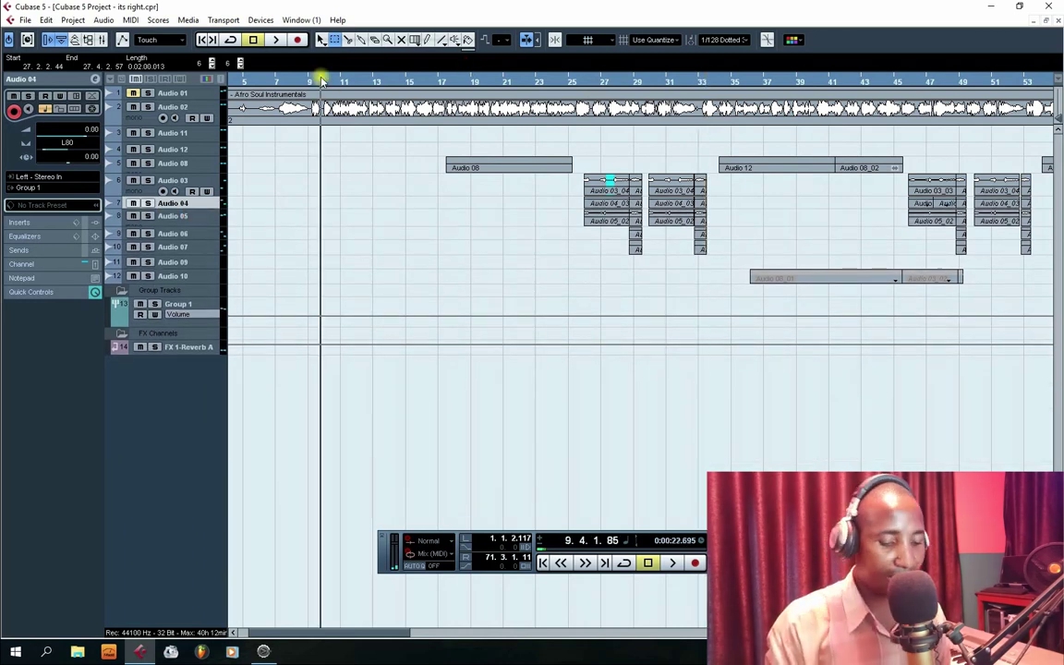
- Unmute the Audio 01 instrumental, play the song from about 9.4.1, and reduce the Audio 01 and Audio 02 track heights
key(g)
key(g)
key(g)
key(g)
key(g)
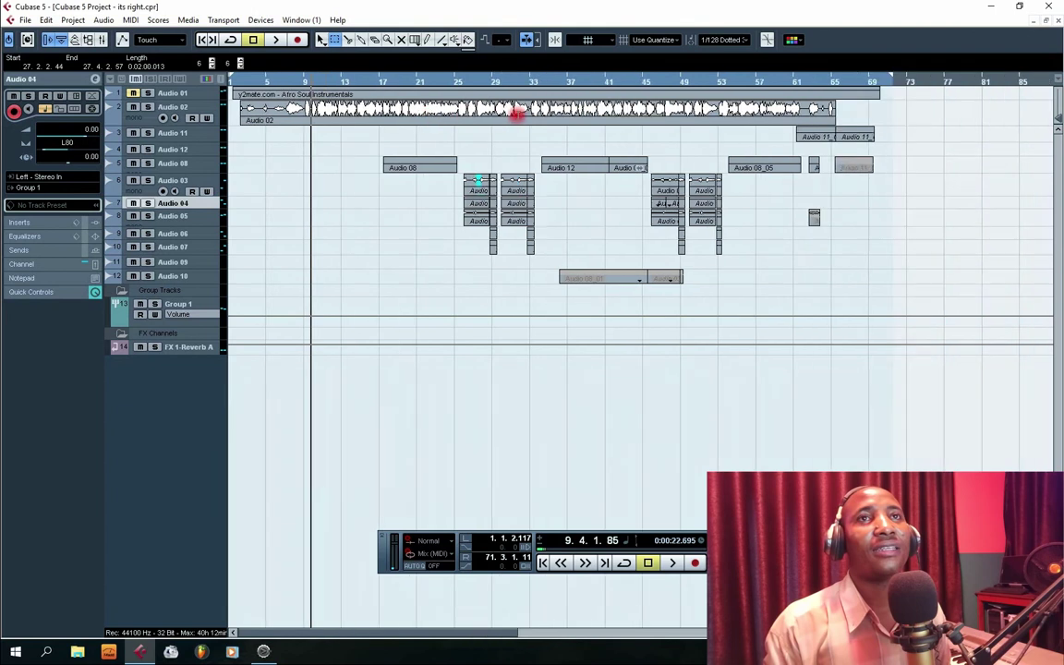
key(space)
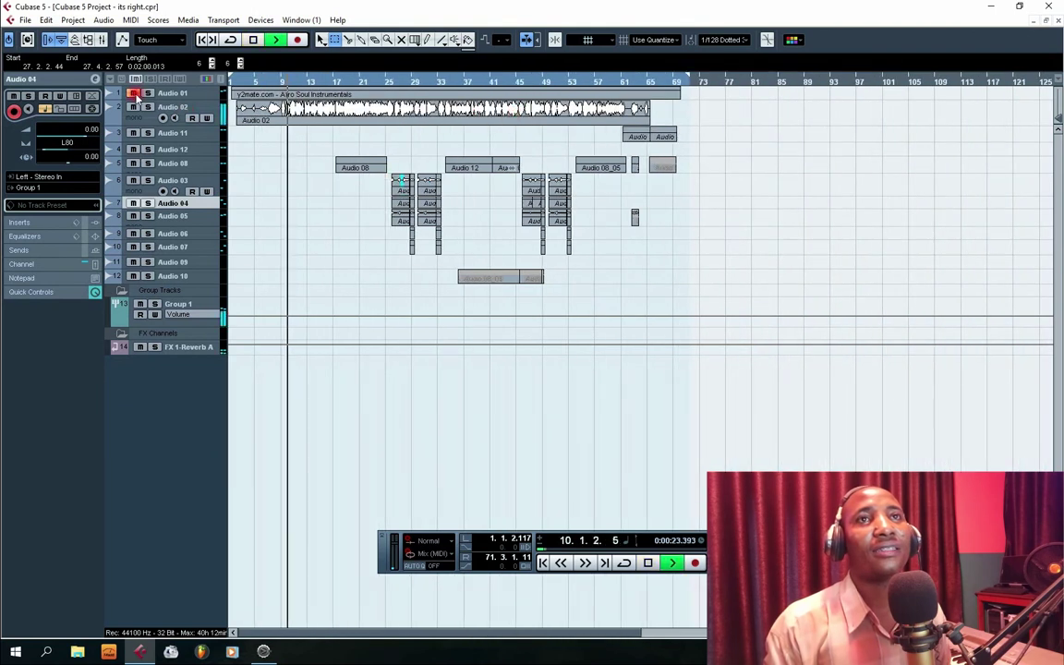
click(183, 93)
click(163, 110)
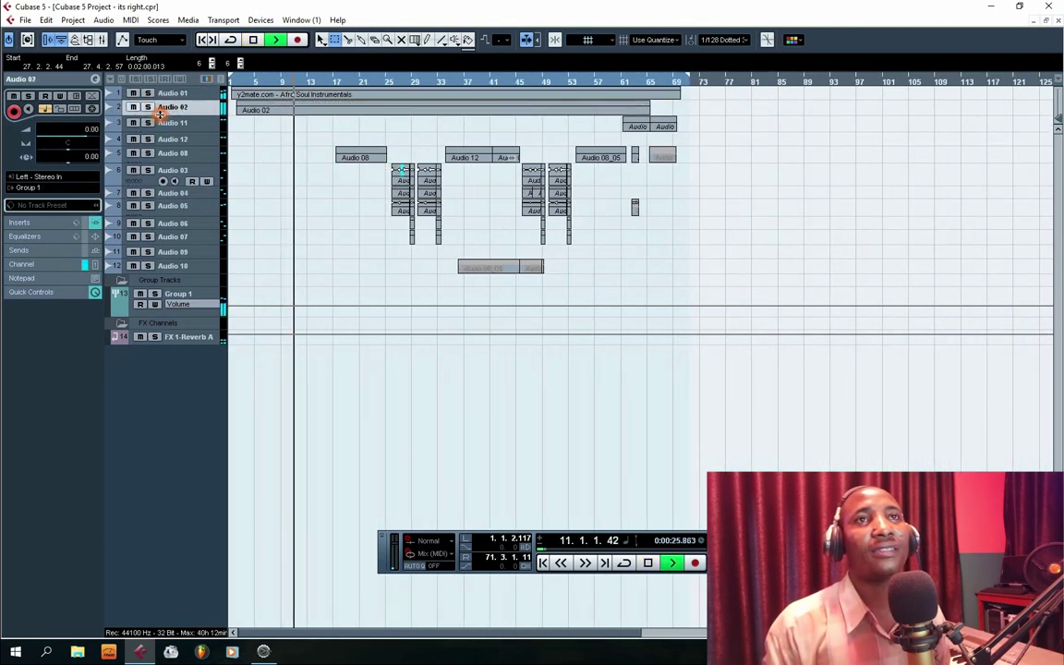
click(197, 100)
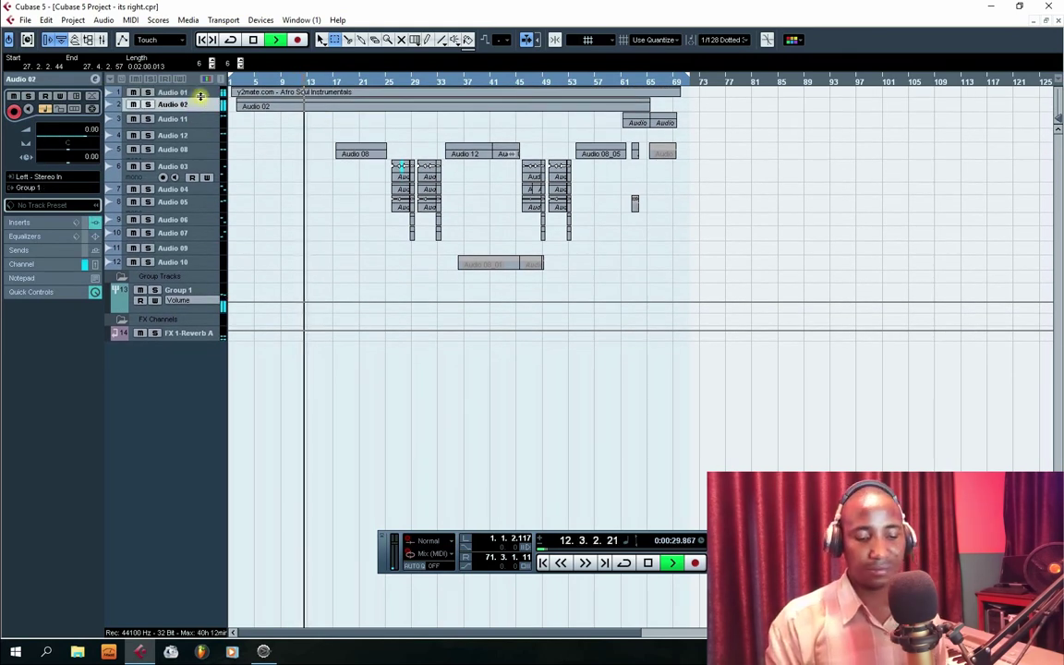
- Solo Audio 02 briefly to check the lead vocal alone, and clear the solo to hear the full song
click(198, 108)
key(s)
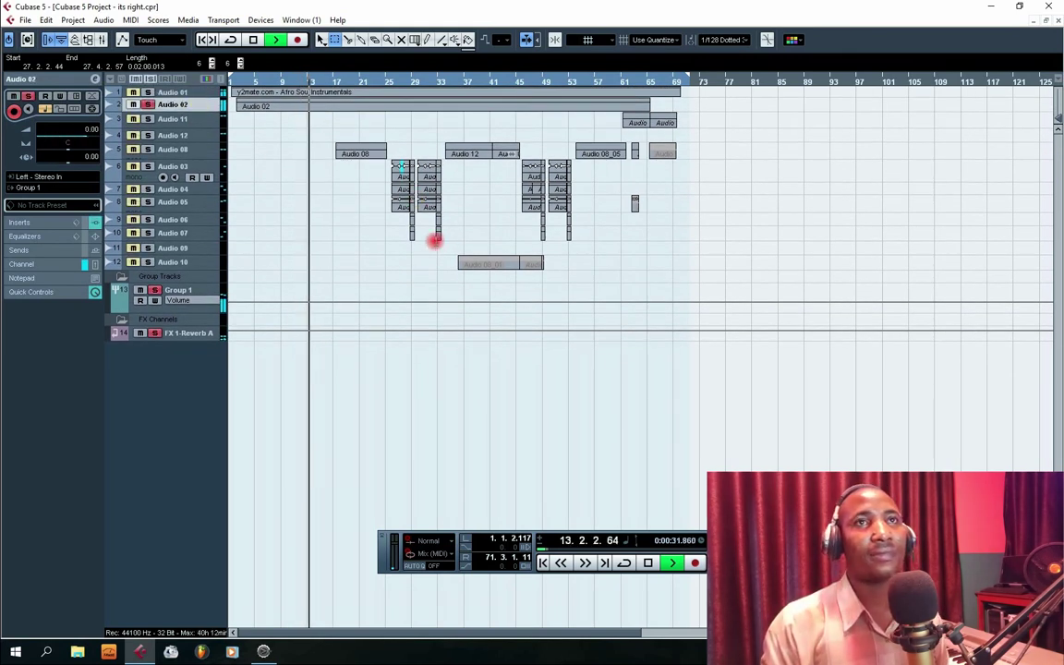
key(g)
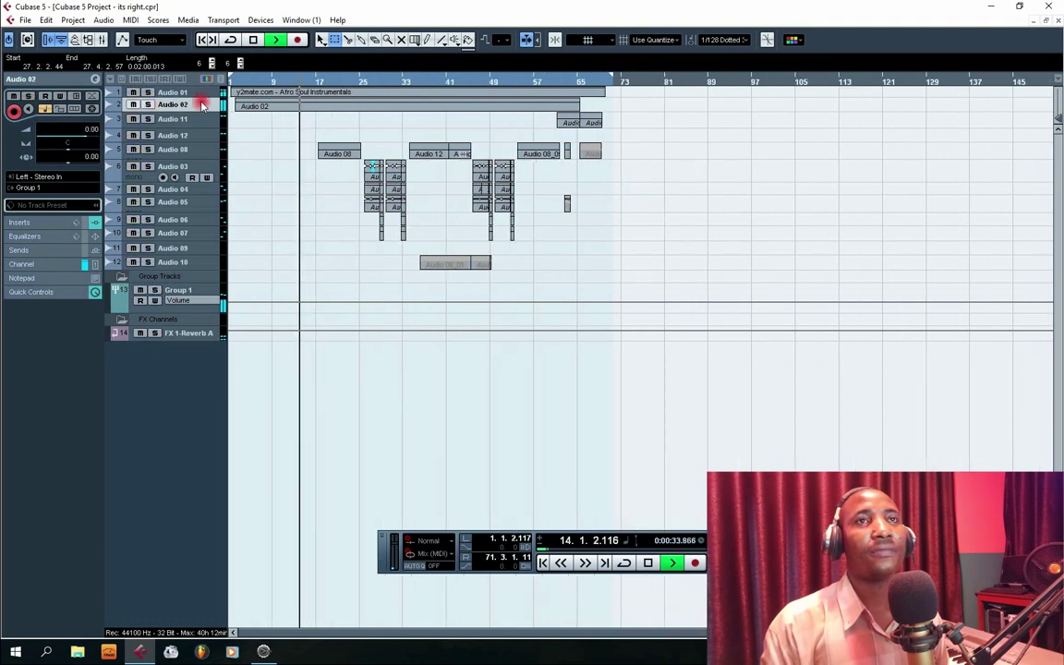
- Enlarge the Audio 02 track to examine its waveform during playback, and shrink it back to a single row
drag(203, 112, 189, 148)
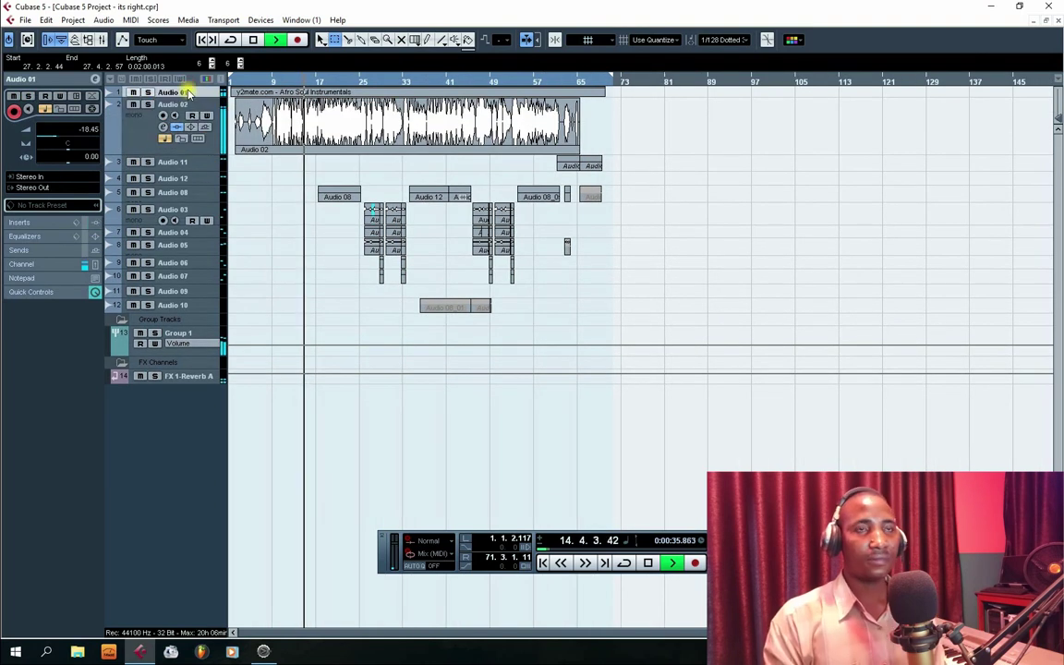
key(g)
key(g)
key(h)
key(h)
key(h)
key(h)
key(h)
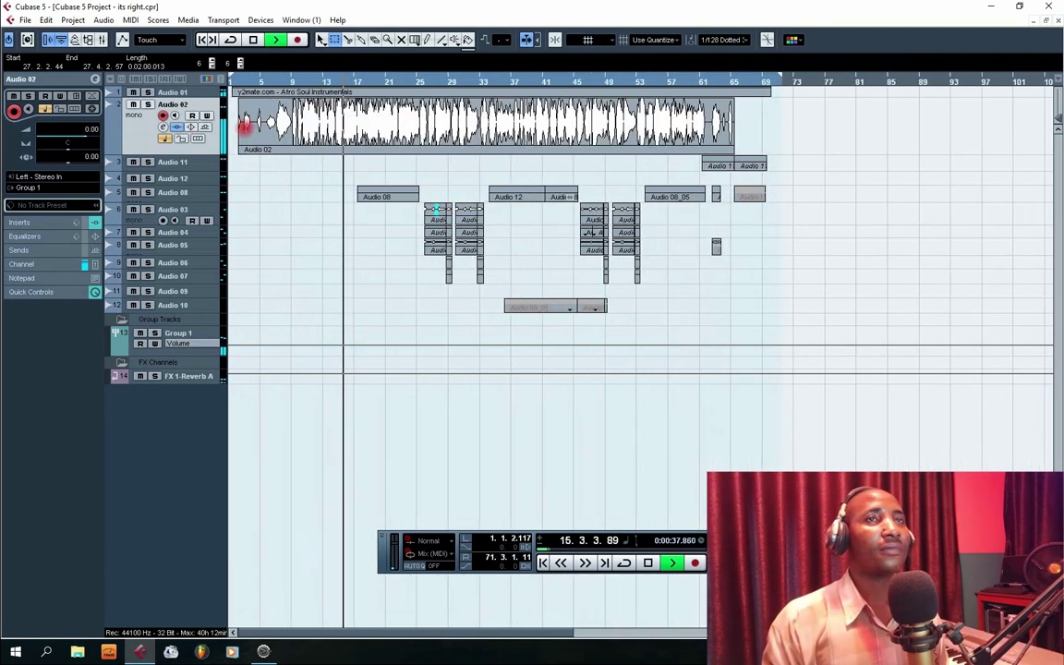
click(162, 92)
click(140, 125)
drag(141, 148, 157, 114)
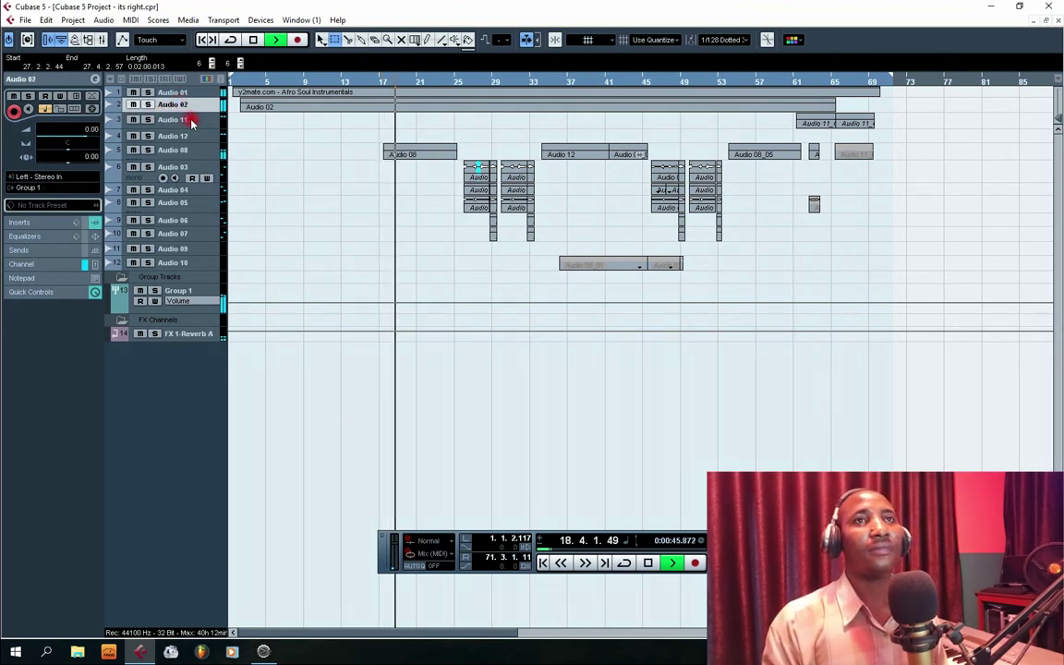
- Lower the Audio 01 instrumental's volume to -19.27 during playback, and reselect the Audio 02 track
key(h)
key(h)
key(h)
mouse_move(202, 111)
mouse_down()
mouse_move(203, 187)
mouse_move(192, 109)
mouse_up()
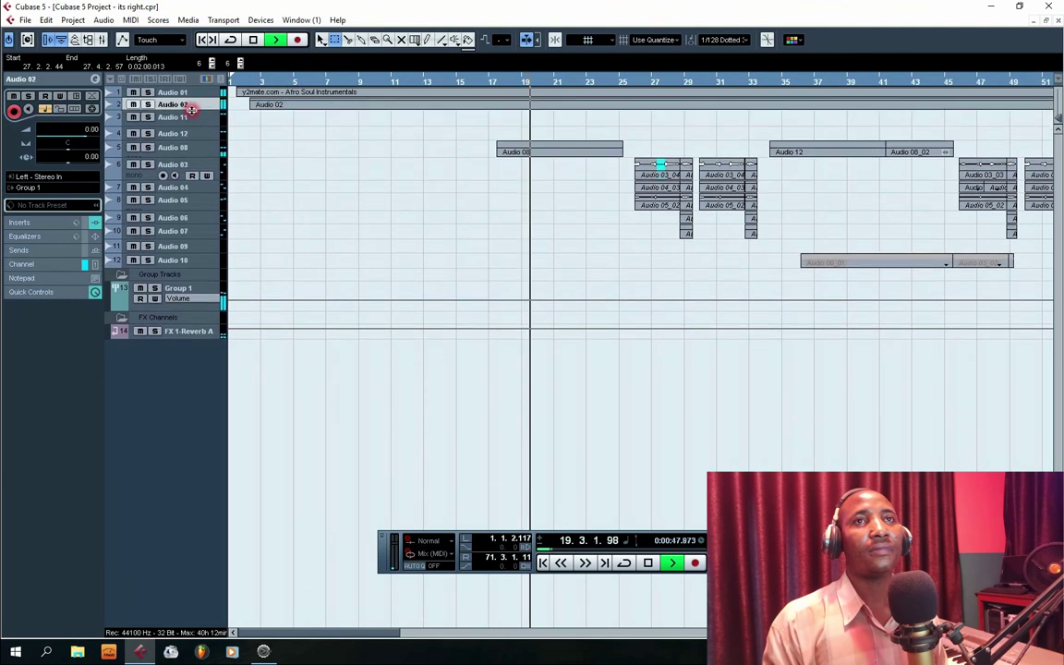
click(185, 93)
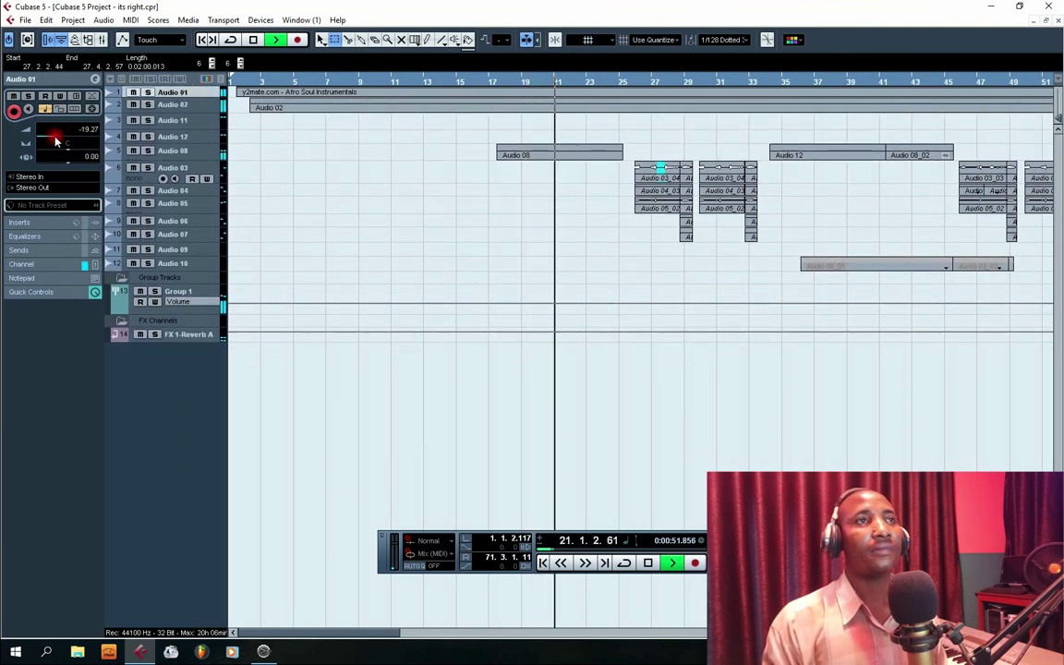
click(194, 106)
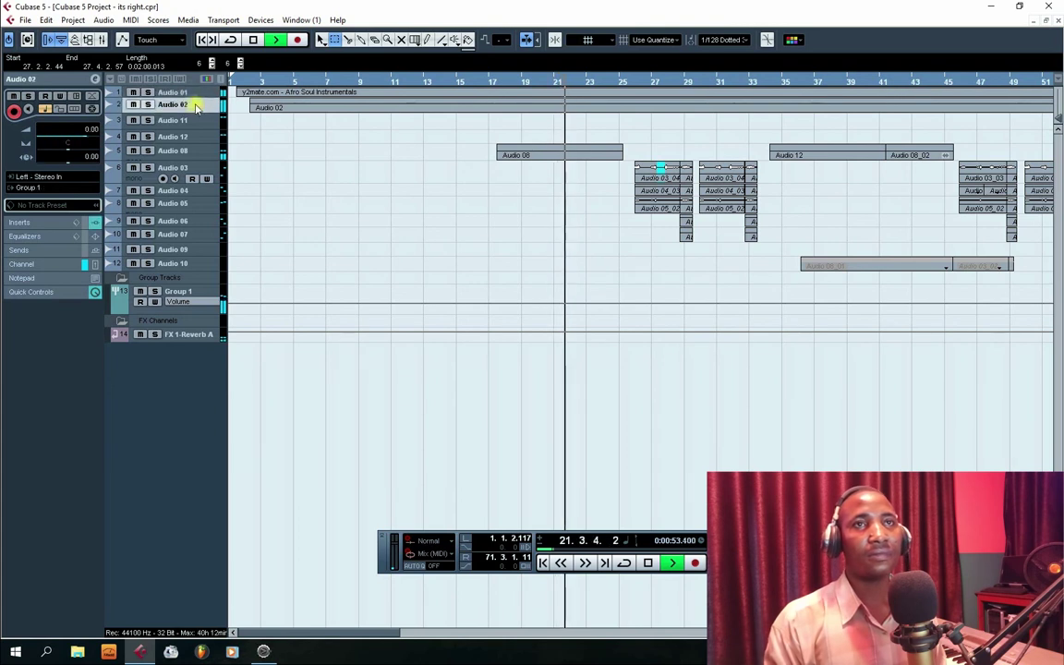
- Reduce the Audio 08 and Audio 03 track heights during playback, and show the whole song
click(188, 156)
click(187, 168)
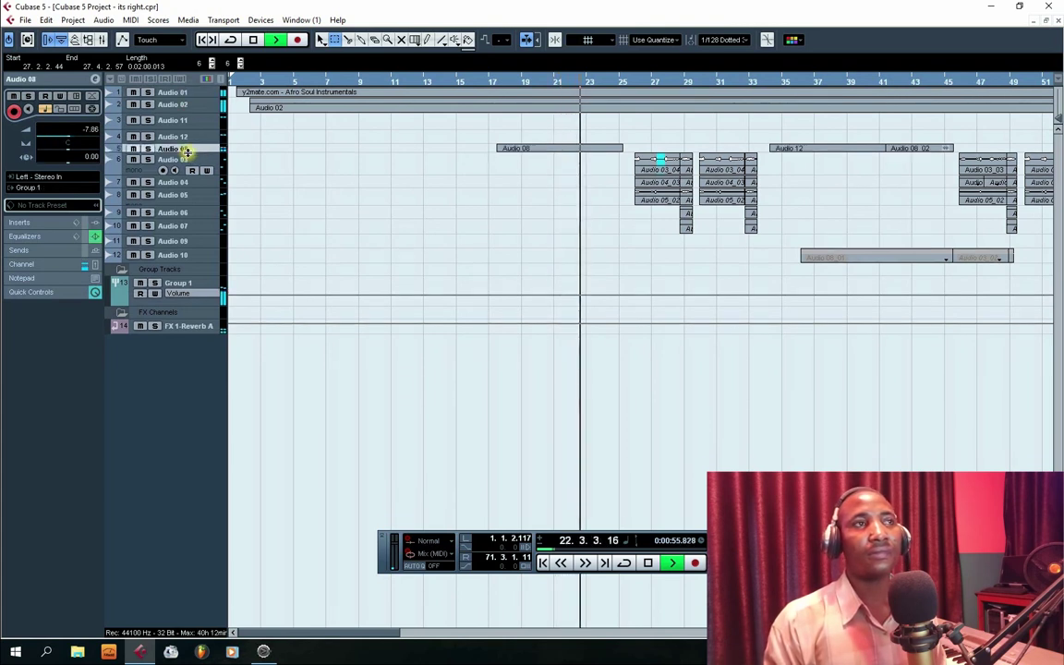
drag(187, 172, 188, 169)
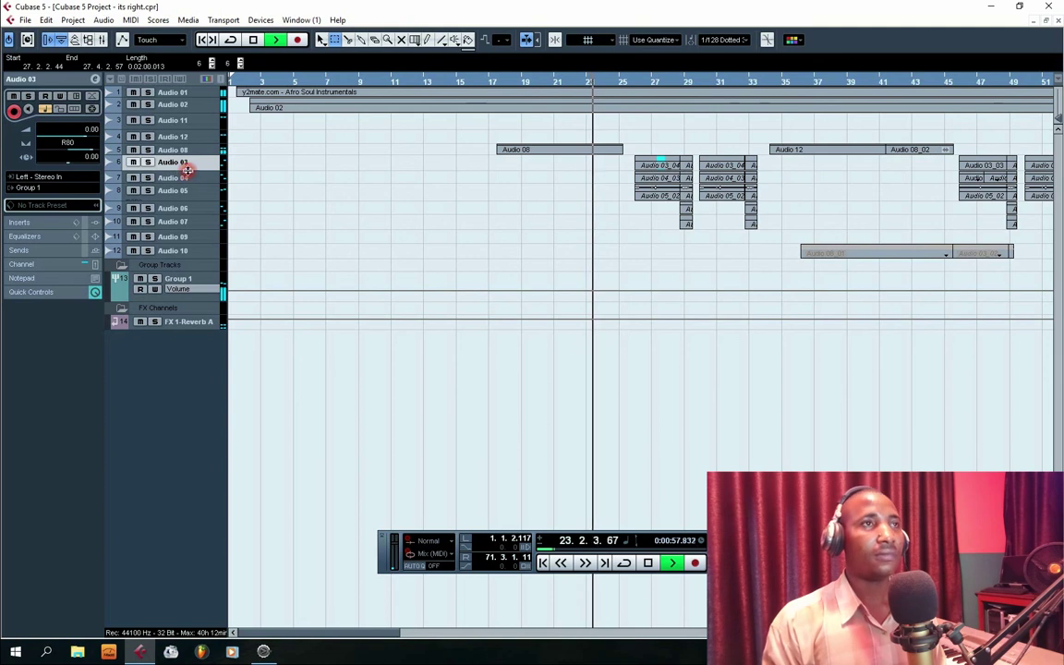
click(500, 218)
key(g)
key(g)
scroll(503, 218, down, 4)
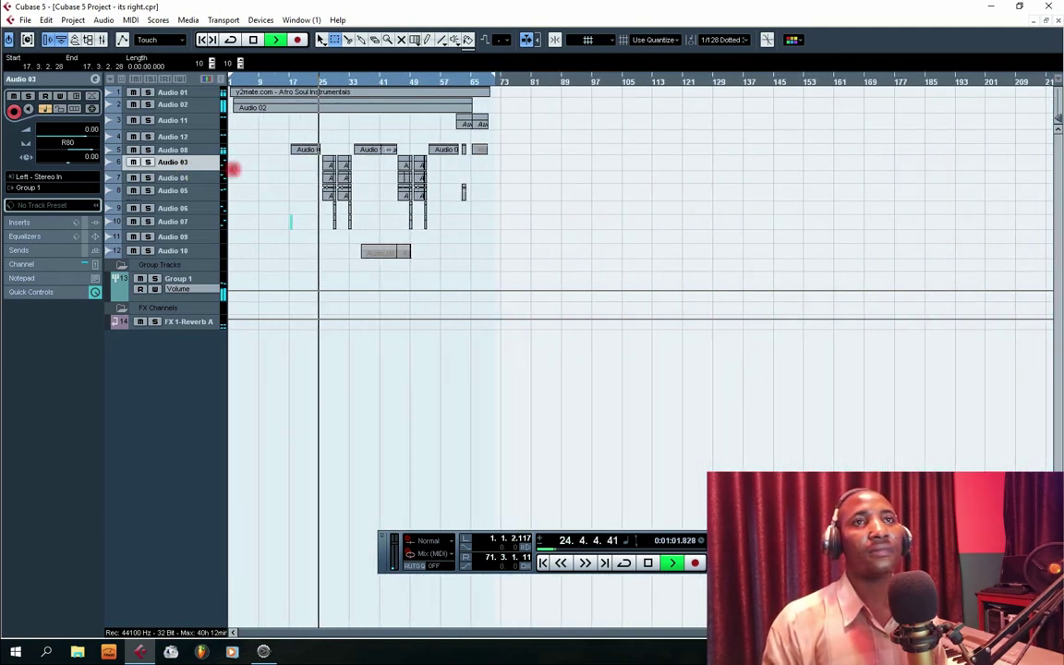
- Reduce the Audio 03, Audio 04 and Audio 05 tracks to compact rows, and stop playback at about 29.3.4
click(185, 138)
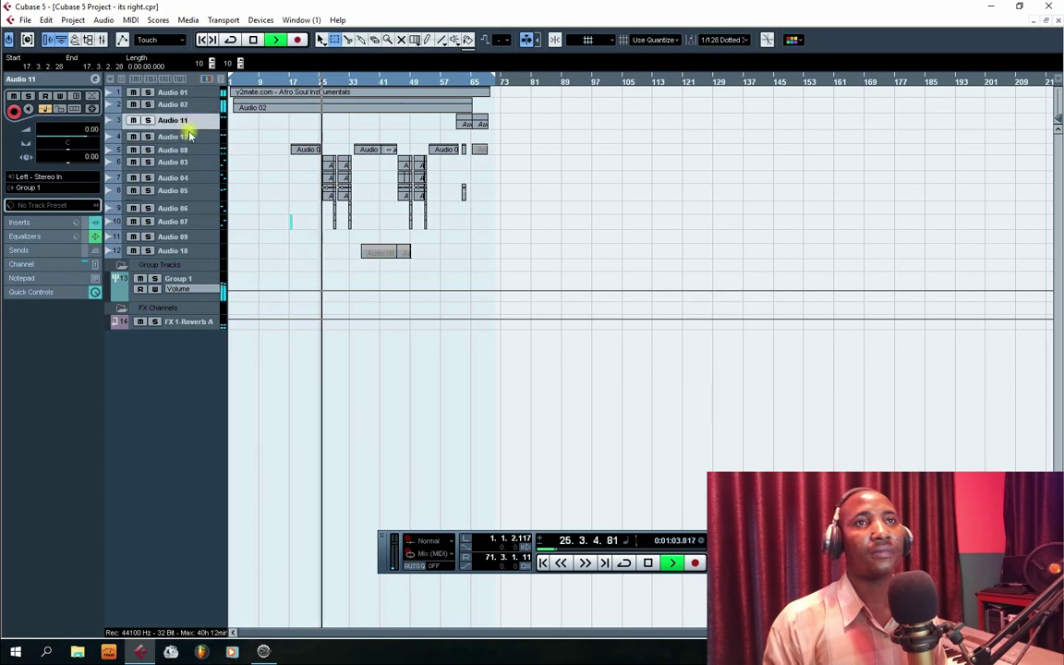
click(194, 163)
drag(189, 171, 188, 168)
click(188, 177)
click(185, 189)
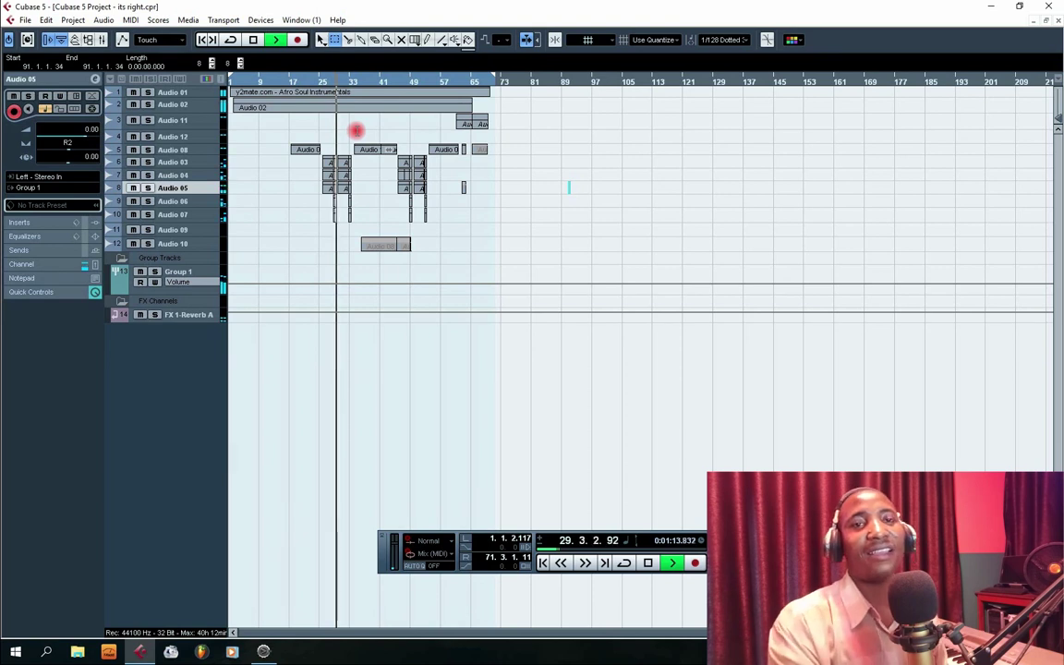
key(space)
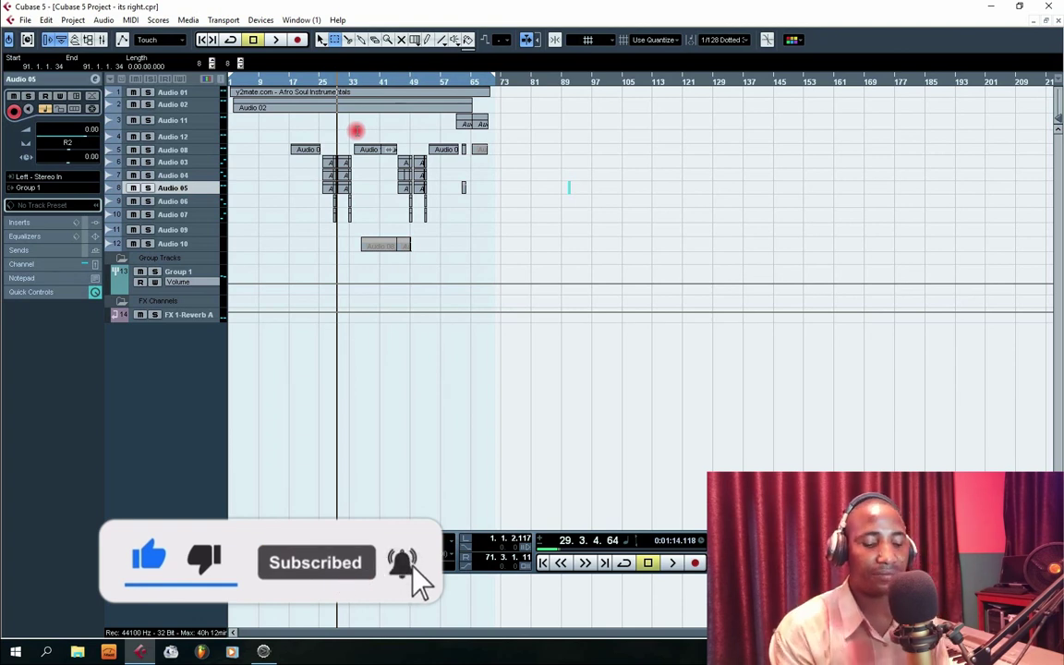
- Resume playback from about 29.3.4 to check the cleaned vocals with the instrumental, and slightly reduce the Audio 11 track height
key(space)
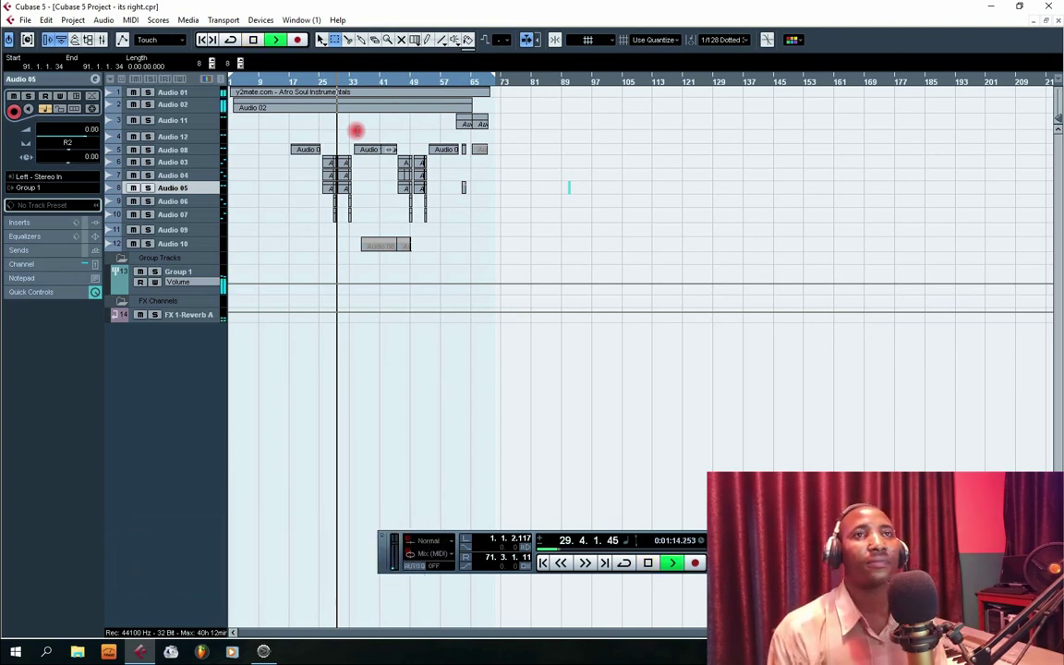
click(185, 104)
click(185, 120)
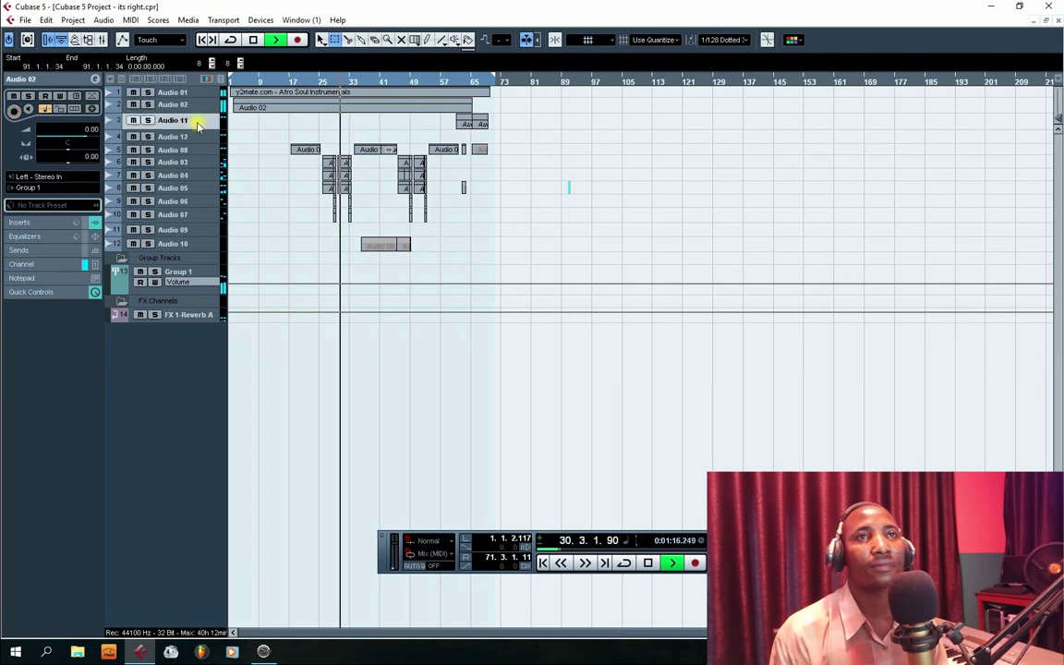
click(191, 110)
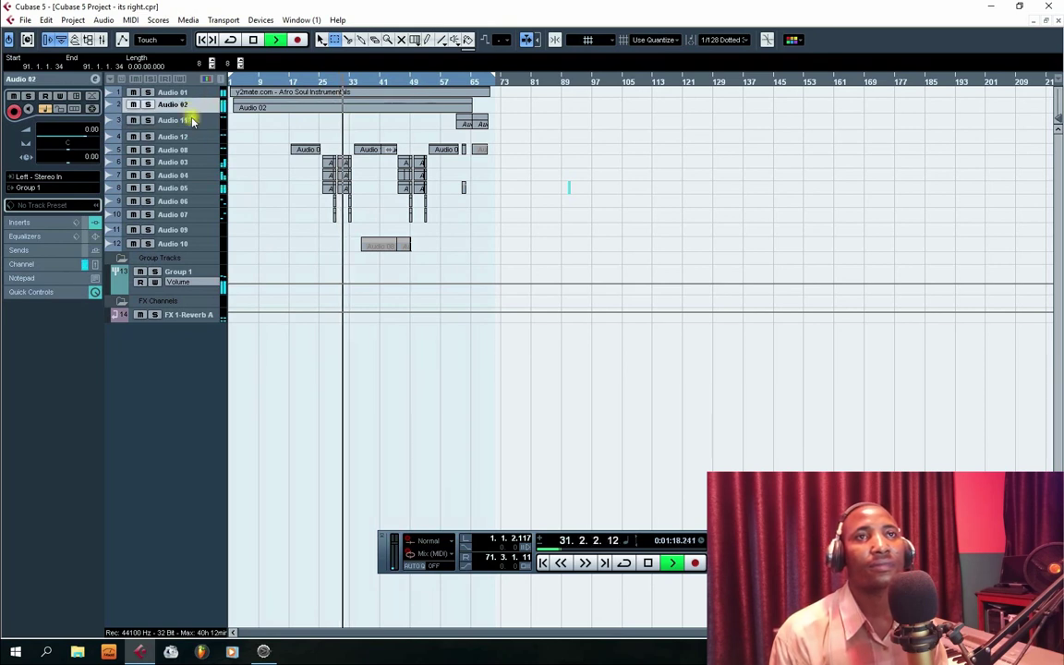
click(191, 121)
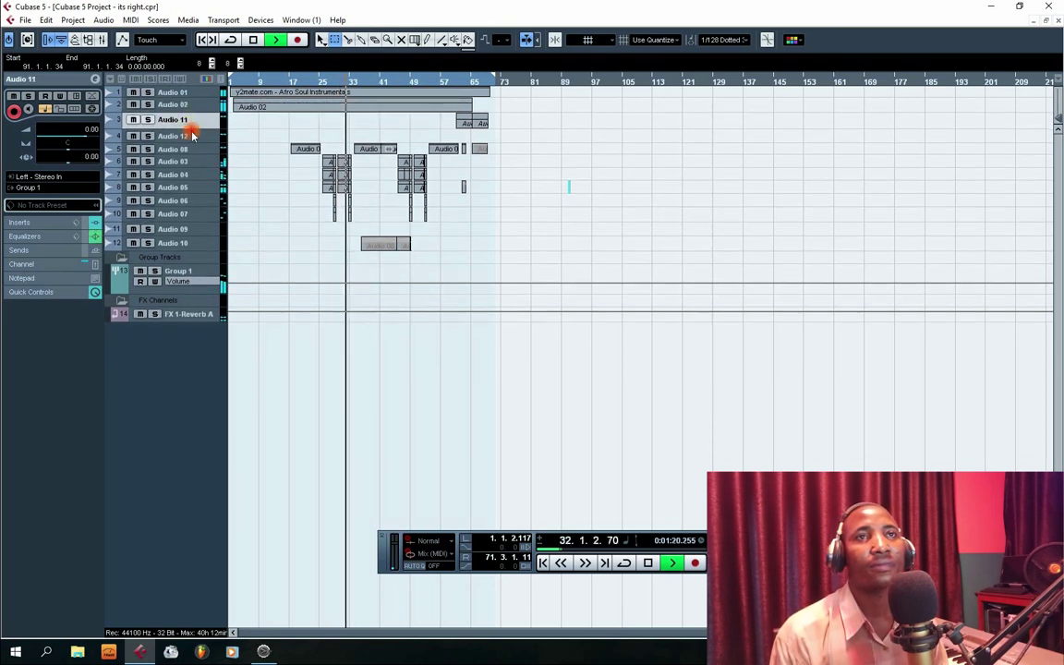
click(191, 109)
click(191, 120)
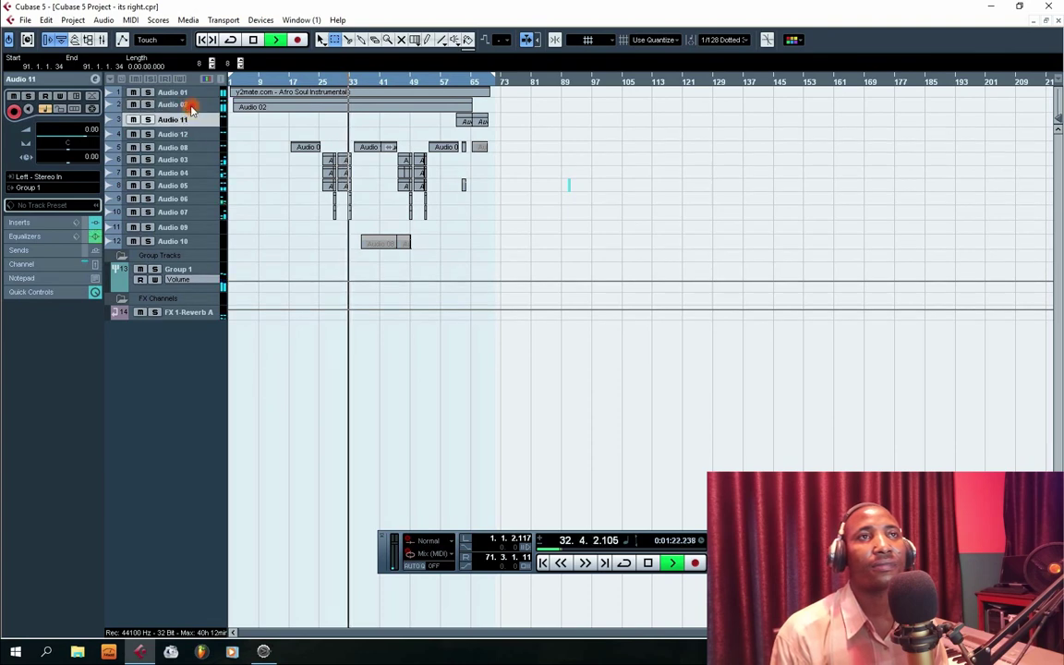
click(192, 110)
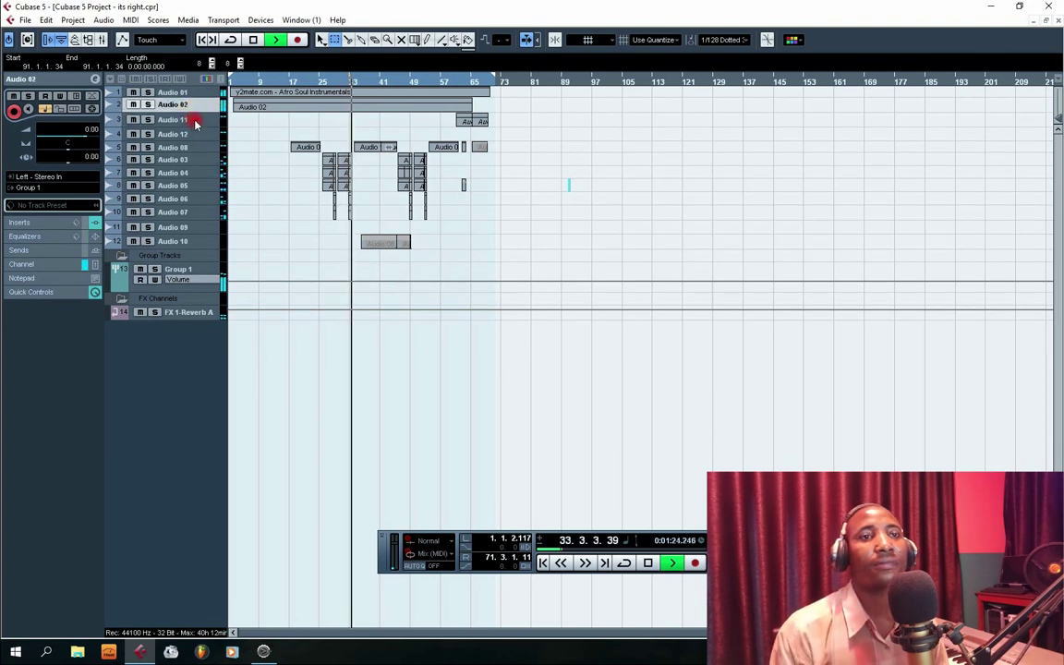